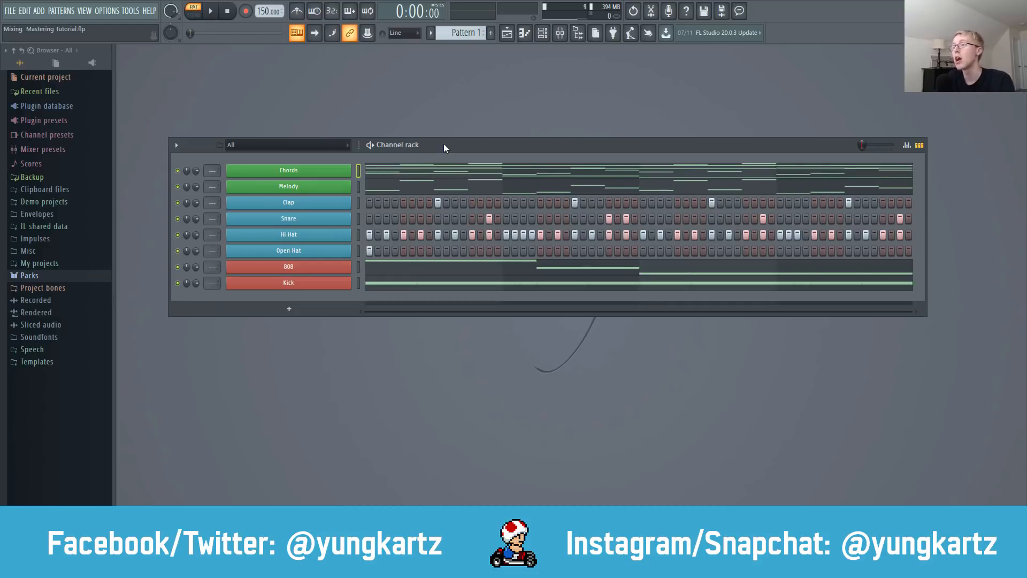
Step: Move the Channel rack slightly up and play Pattern 1 to audition the beat, stopping playback at the end
left_click_drag(445, 148, 448, 138)
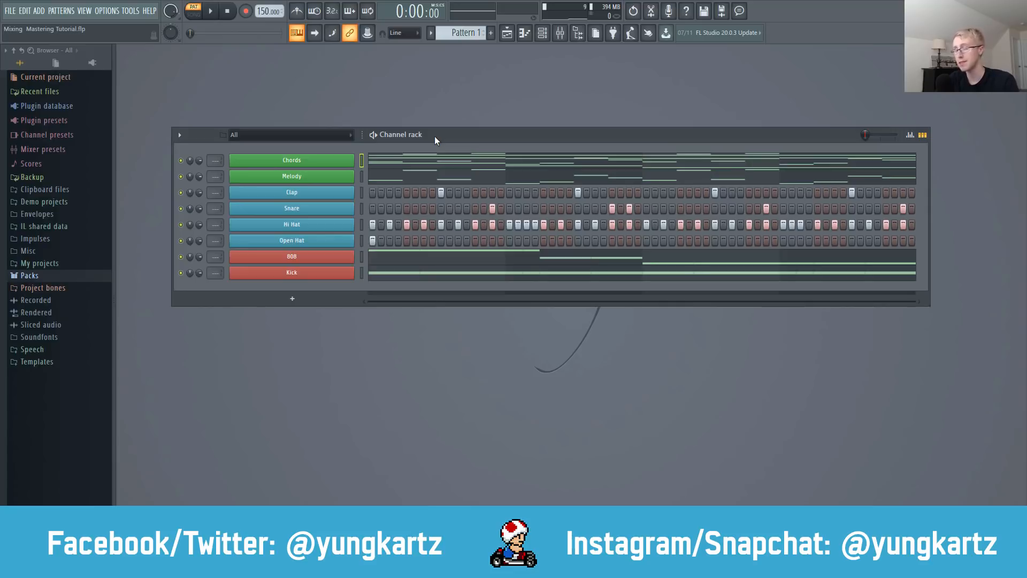
key("space")
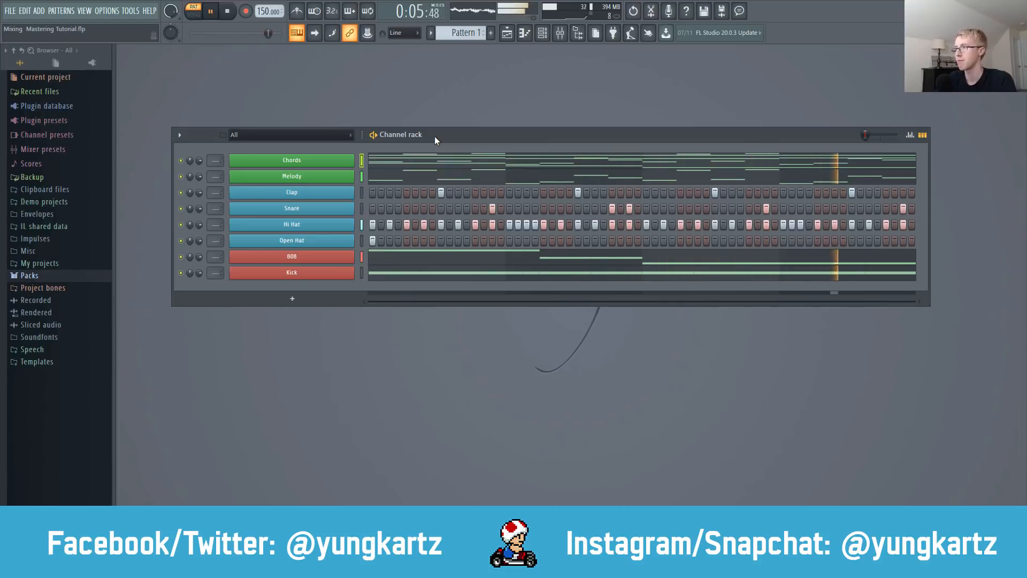
key("space")
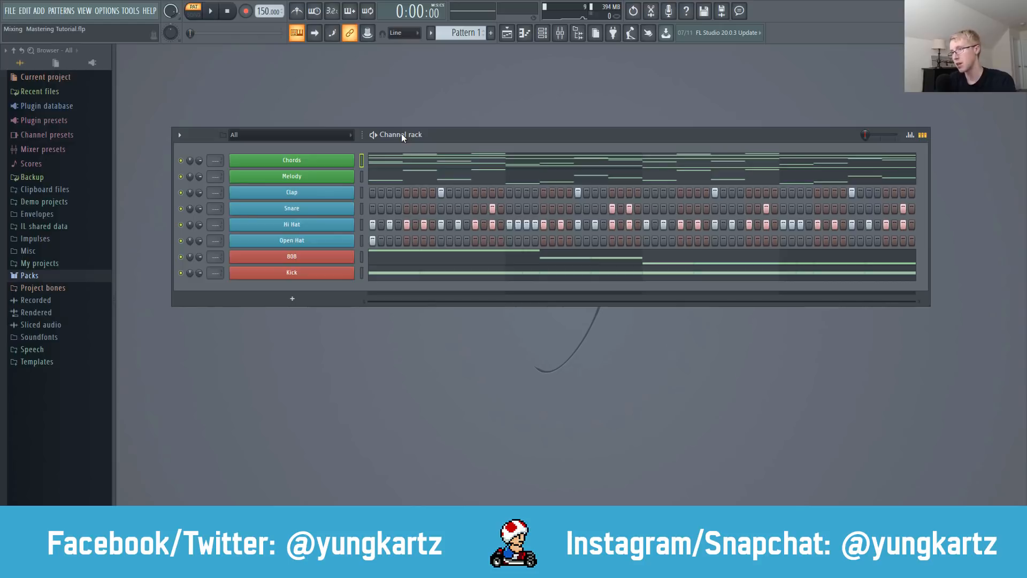
Step: Enable Cut itself on the Chords, Melody, Clap and Snare channels
right_click(328, 163)
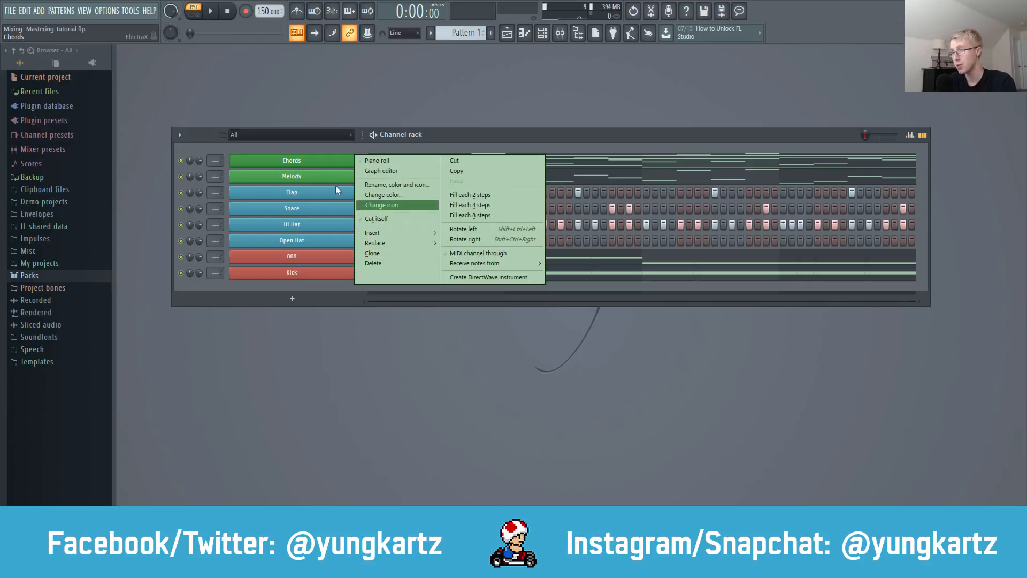
left_click(365, 218)
right_click(306, 178)
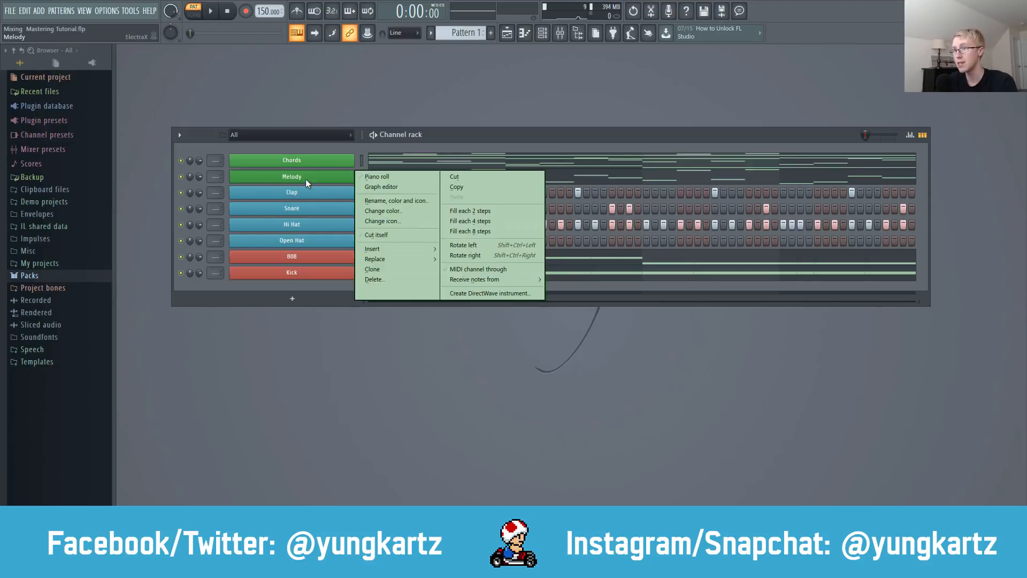
left_click(381, 236)
right_click(297, 195)
left_click(384, 261)
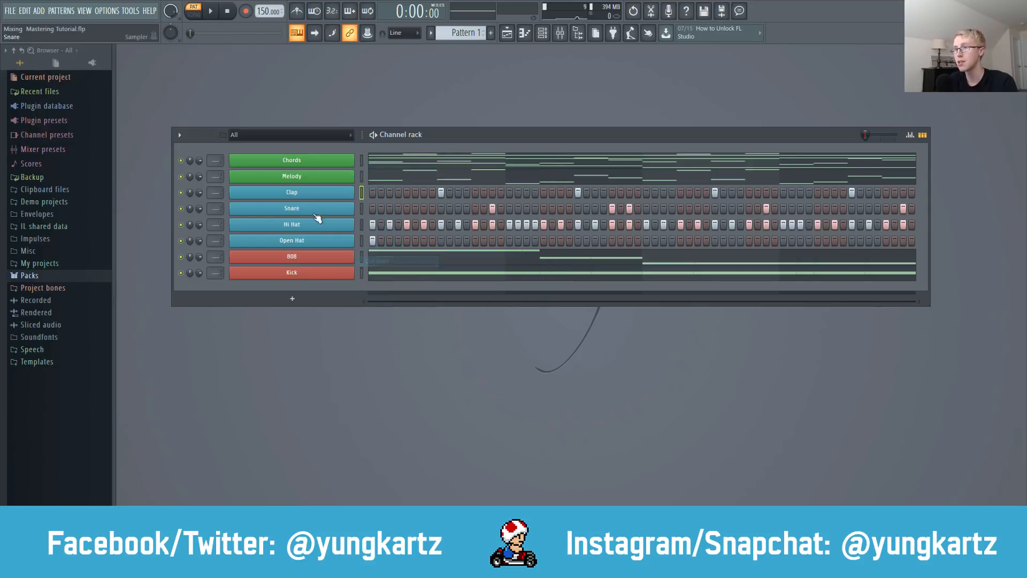
right_click(313, 211)
left_click(380, 277)
Step: Enable Cut itself on the Hi Hat, Open Hat, 808 and Kick channels
right_click(317, 225)
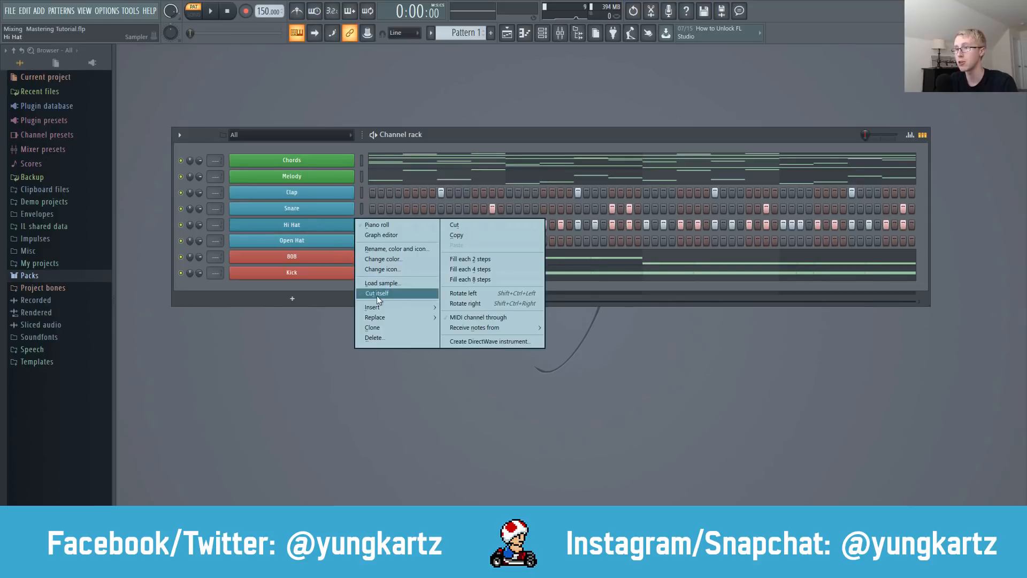
left_click(377, 293)
right_click(321, 241)
left_click(371, 309)
right_click(319, 255)
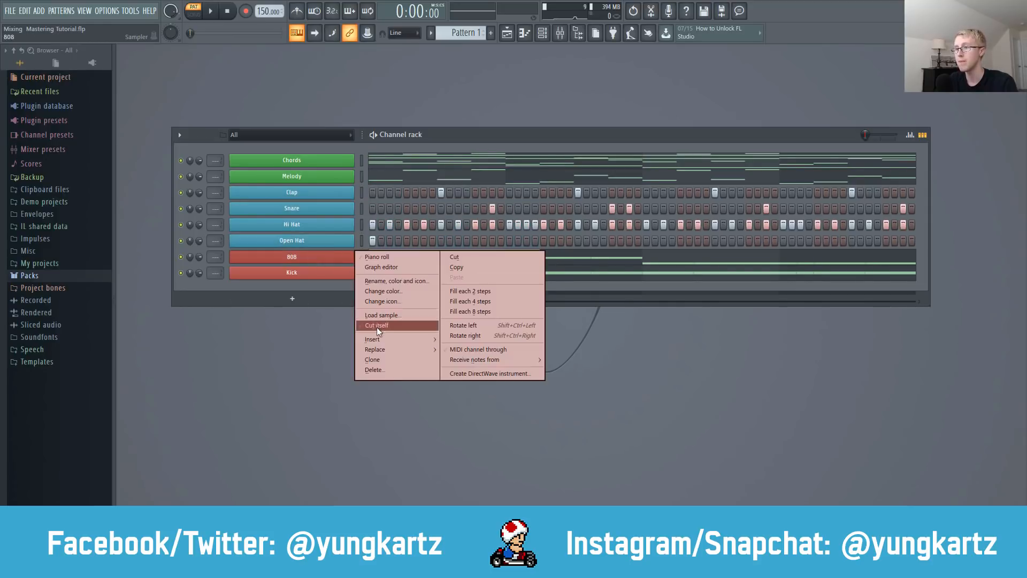
left_click(377, 327)
right_click(326, 277)
left_click(370, 341)
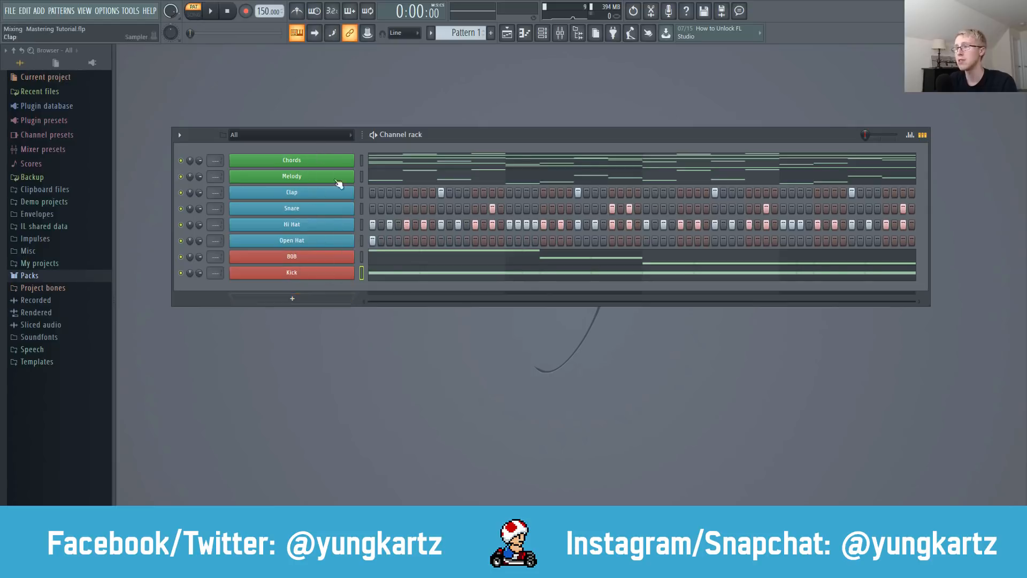
Step: Shape the 808's volume envelope with hold at maximum and attack, decay, sustain and release at minimum, and close its settings
left_click(324, 263)
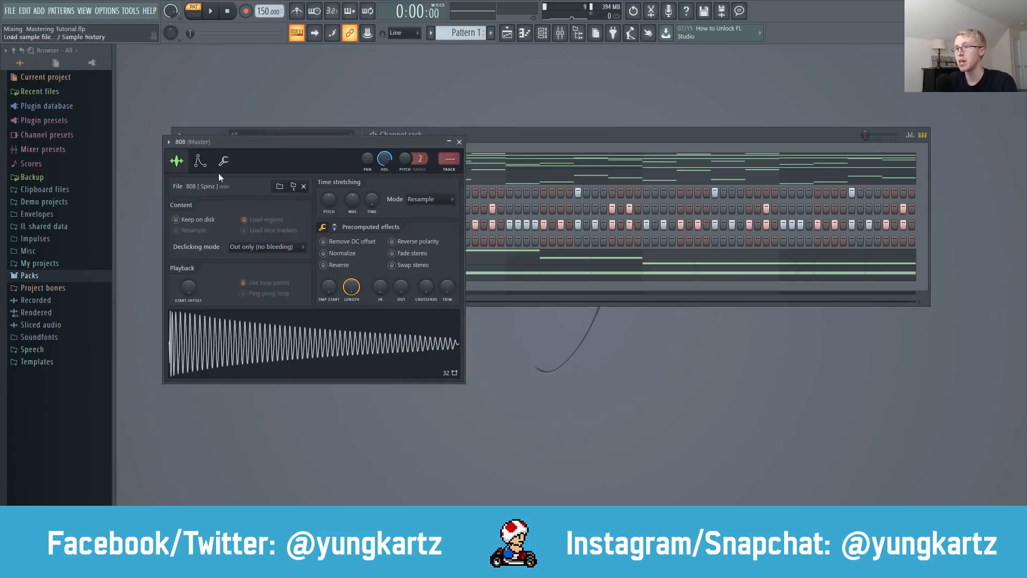
left_click(199, 160)
left_click_drag(186, 210, 173, 211)
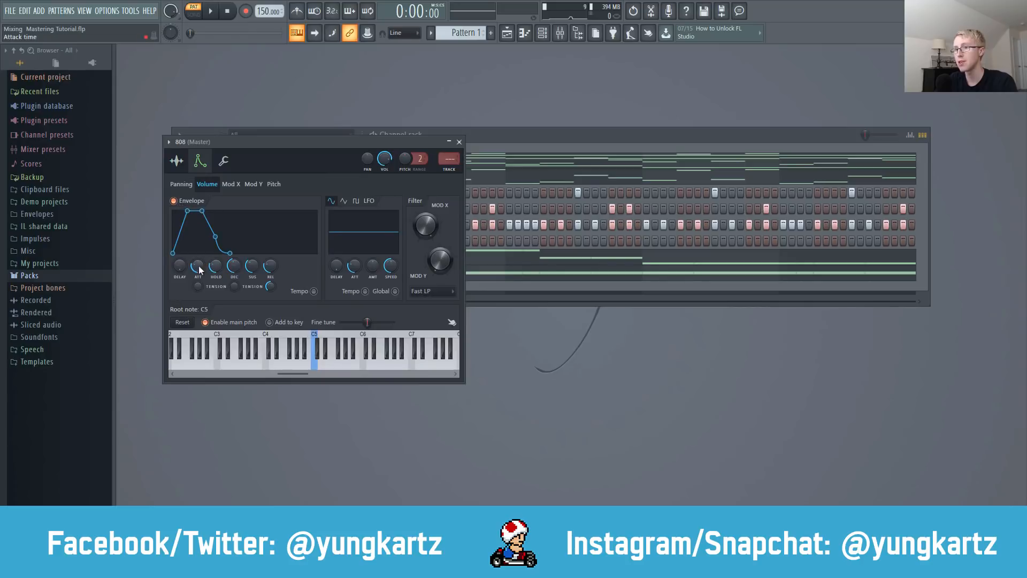
left_click_drag(214, 265, 266, 439)
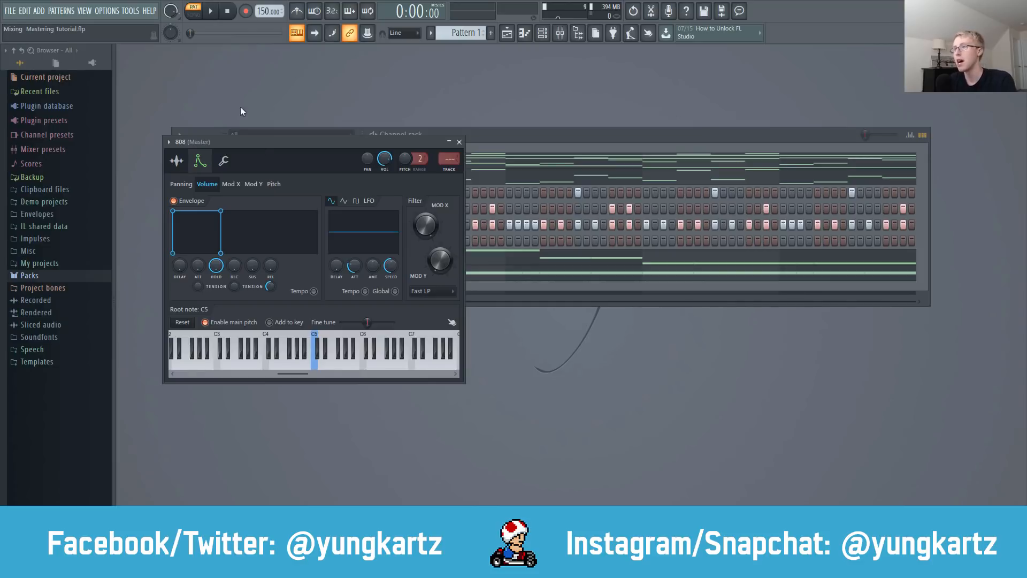
left_click(459, 142)
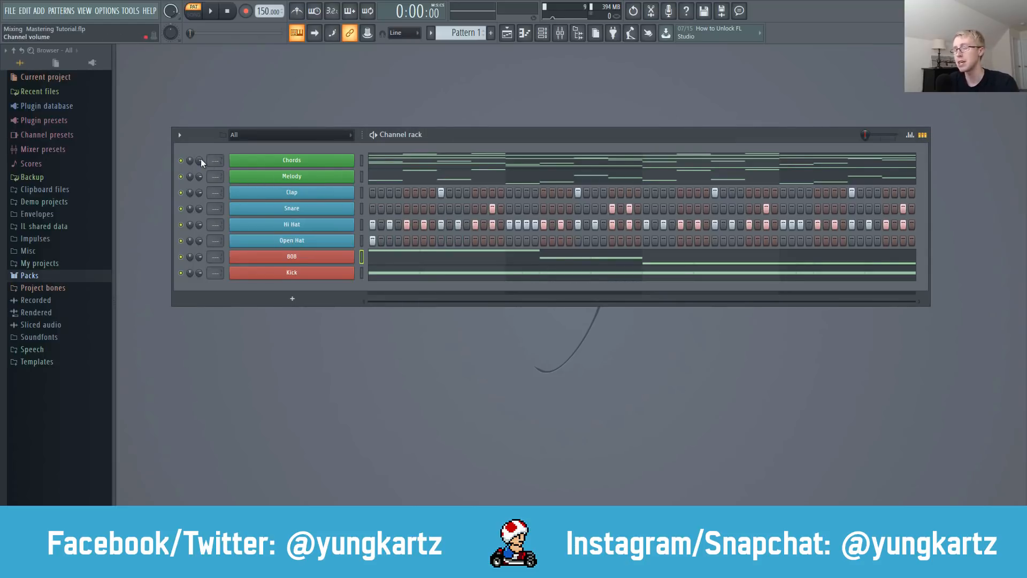
Step: Turn up the channel volumes in the Channel rack, including Chords, Melody, Clap, Snare and Open Hat
mouse_move(200, 160)
left_mouse_down()
mouse_move(200, 129)
mouse_move(199, 145)
left_mouse_up()
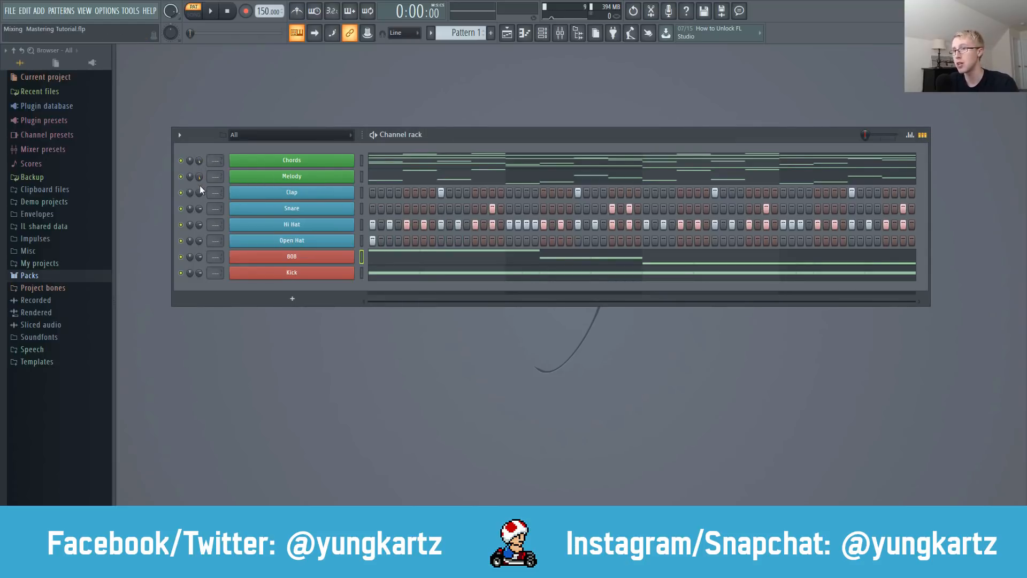
left_click_drag(199, 192, 199, 161)
mouse_move(201, 211)
left_mouse_down()
mouse_move(200, 179)
mouse_move(200, 193)
left_mouse_up()
left_click_drag(200, 240, 201, 212)
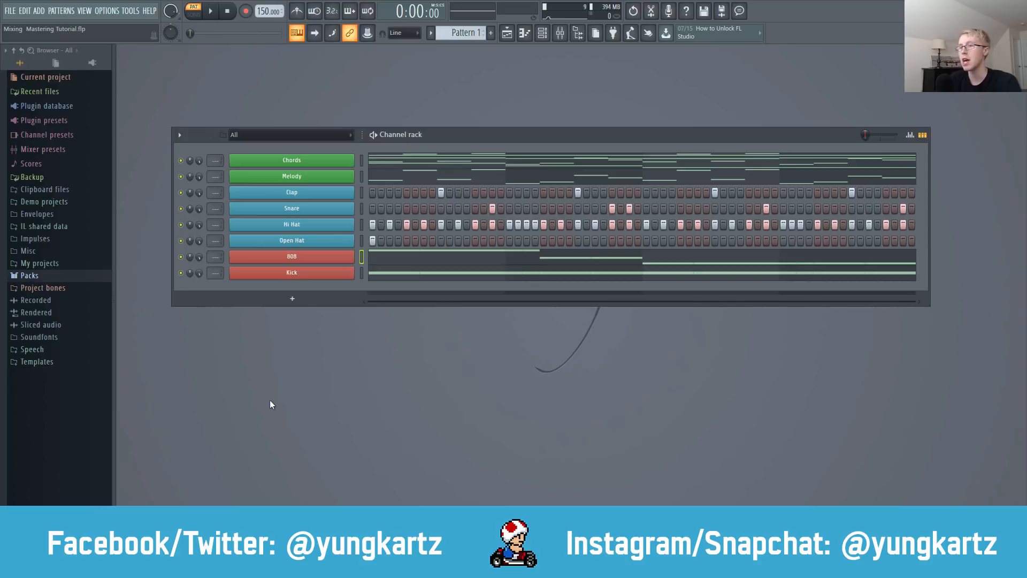
Step: Raise the velocity of all Chords notes to maximum in the piano roll
right_click(285, 162)
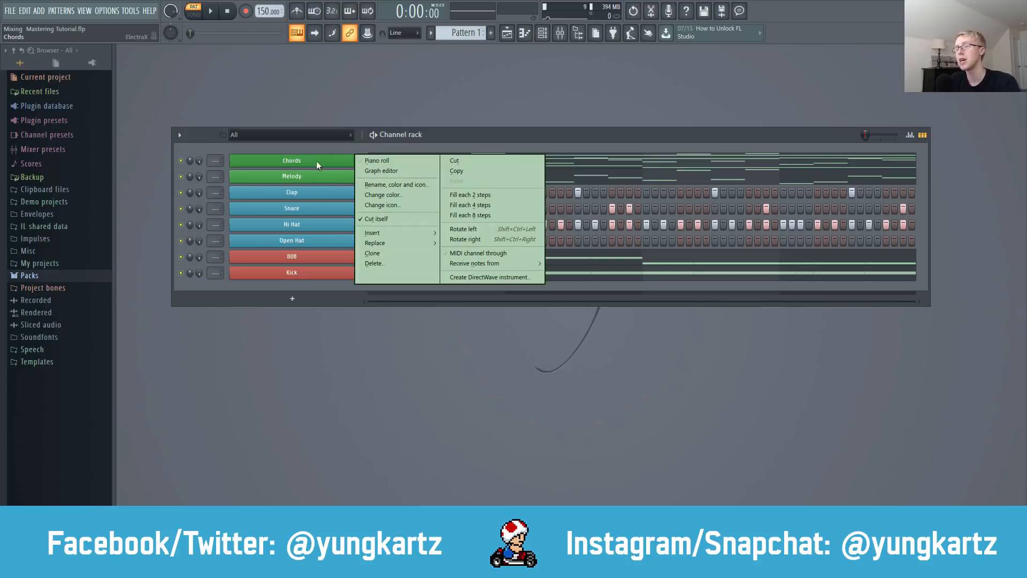
left_click(375, 161)
scroll(524, 370, "up", 4)
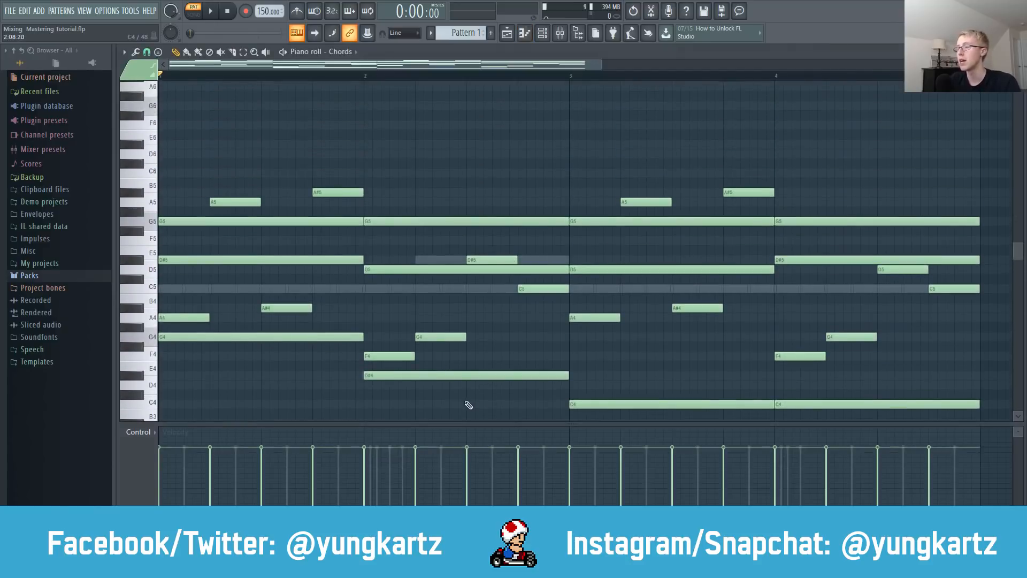
scroll(461, 394, "down", 2, "ctrl")
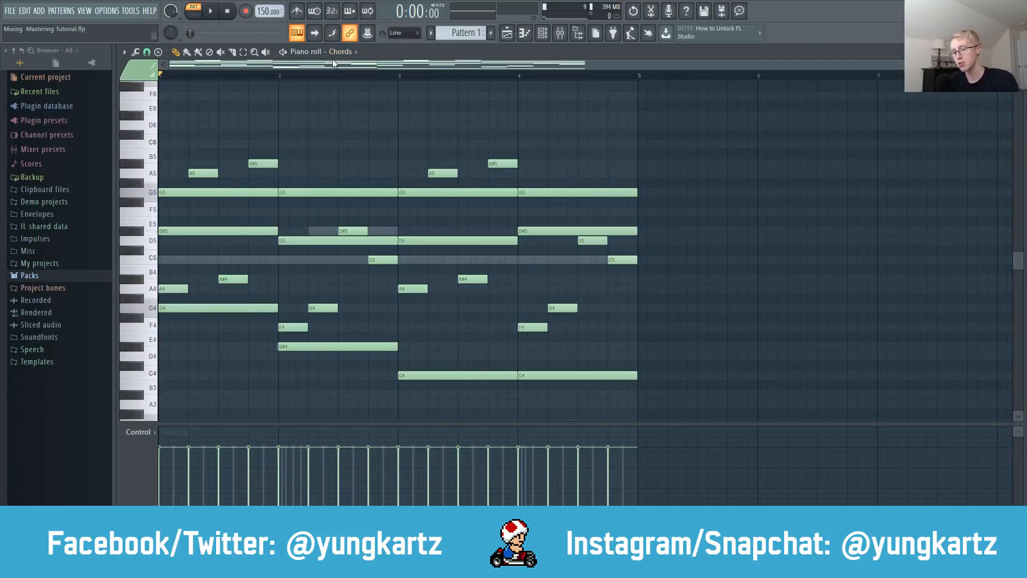
key("ctrl+a")
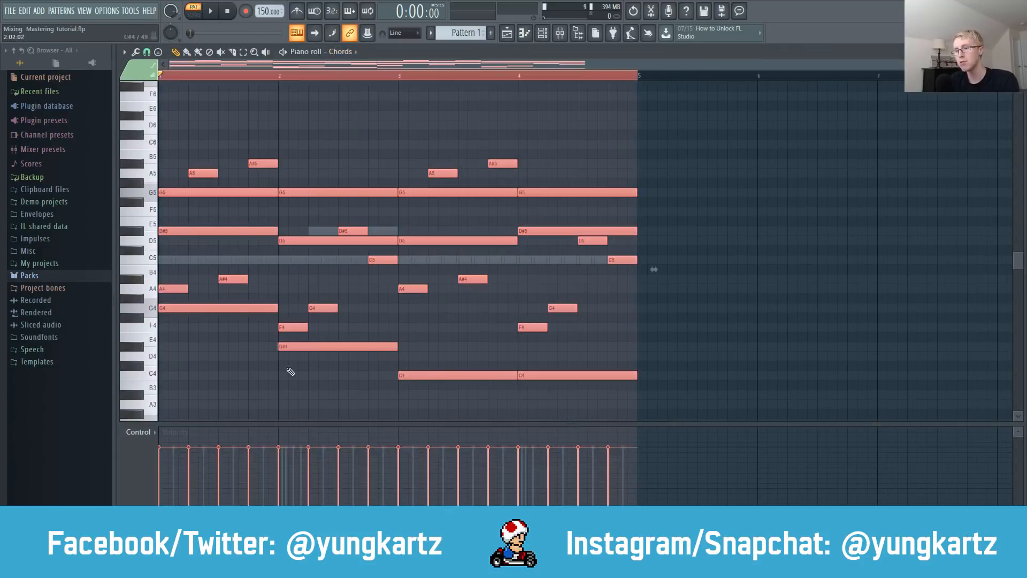
scroll(285, 375, "up", 5, "alt")
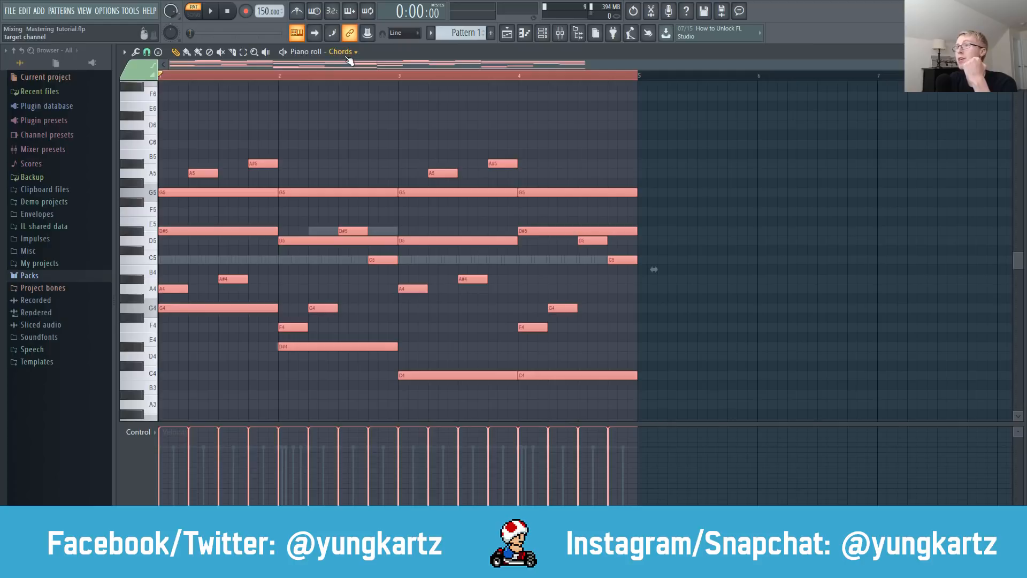
Step: Raise the velocity of all notes in the Melody, Clap and Snare channels to maximum
scroll(348, 60, "down", 1)
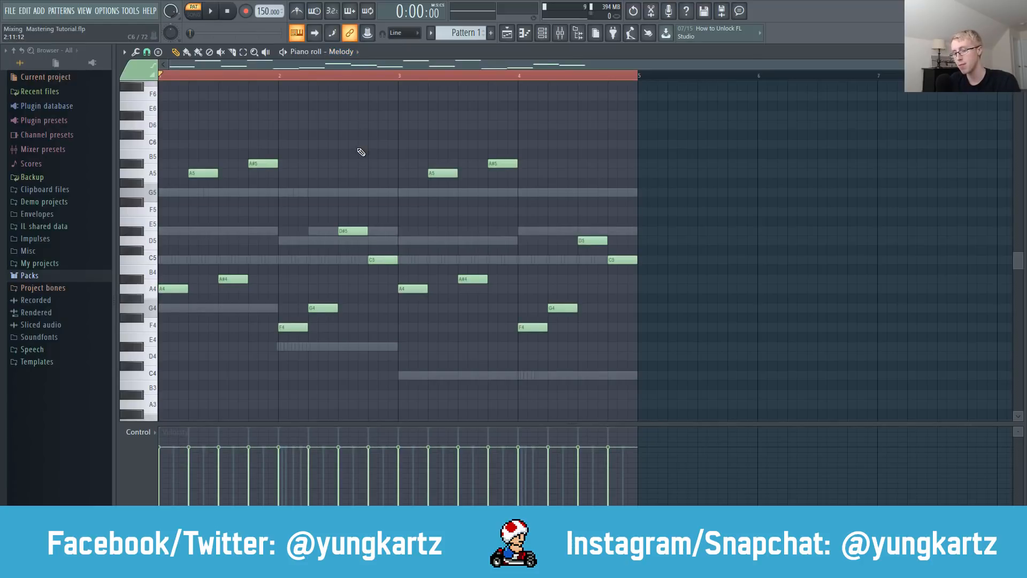
key("ctrl+a")
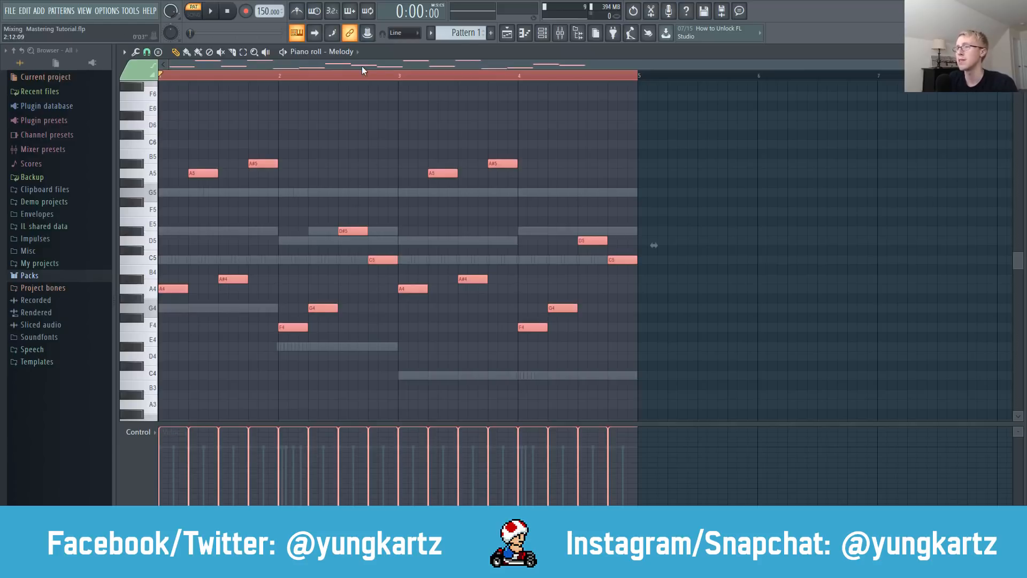
scroll(362, 56, "down", 1)
key("ctrl+a")
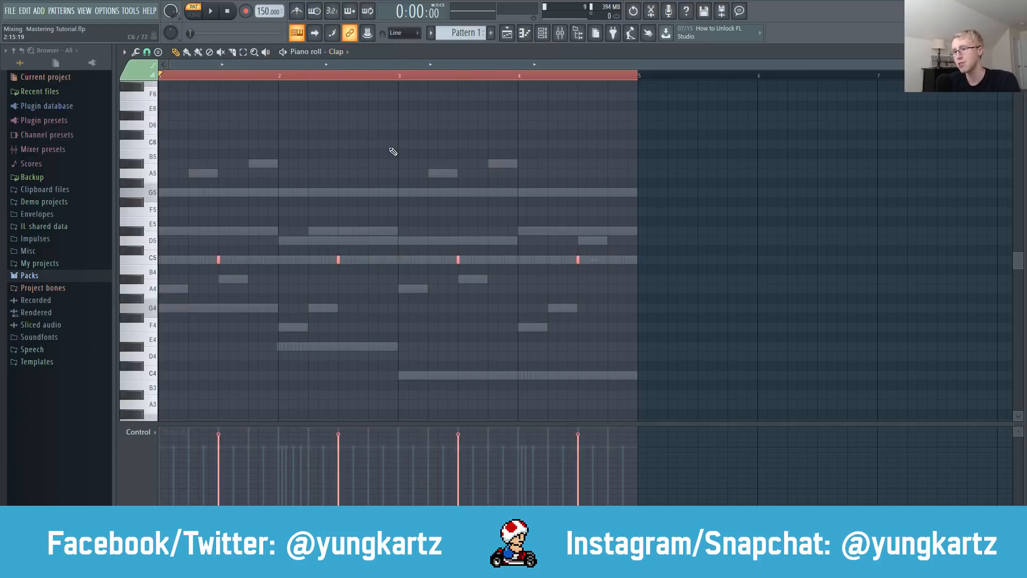
scroll(337, 51, "down", 1)
key("ctrl+a")
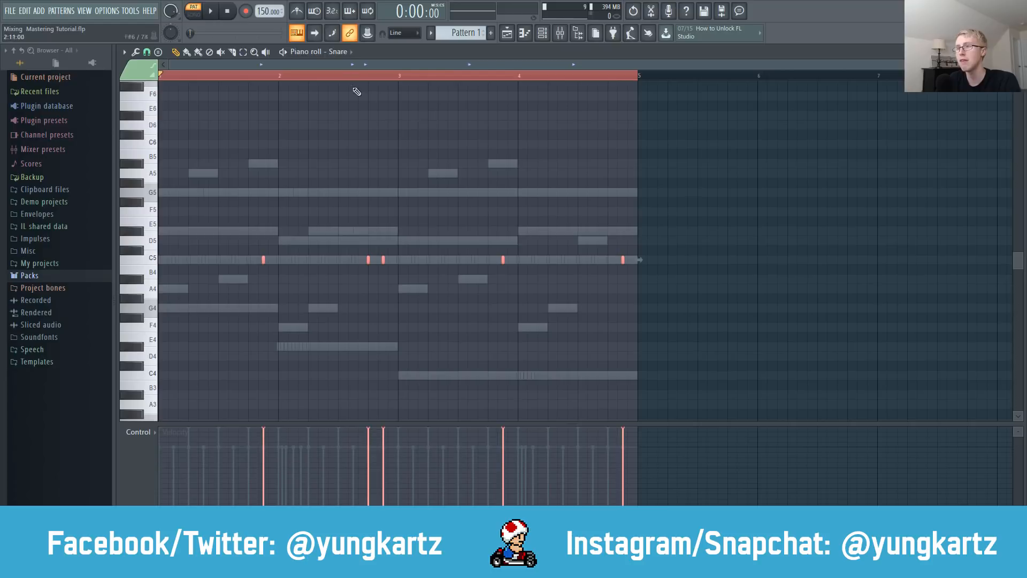
Step: Raise the velocity of all Hi Hat notes to maximum
scroll(342, 54, "down", 1)
key("ctrl+a")
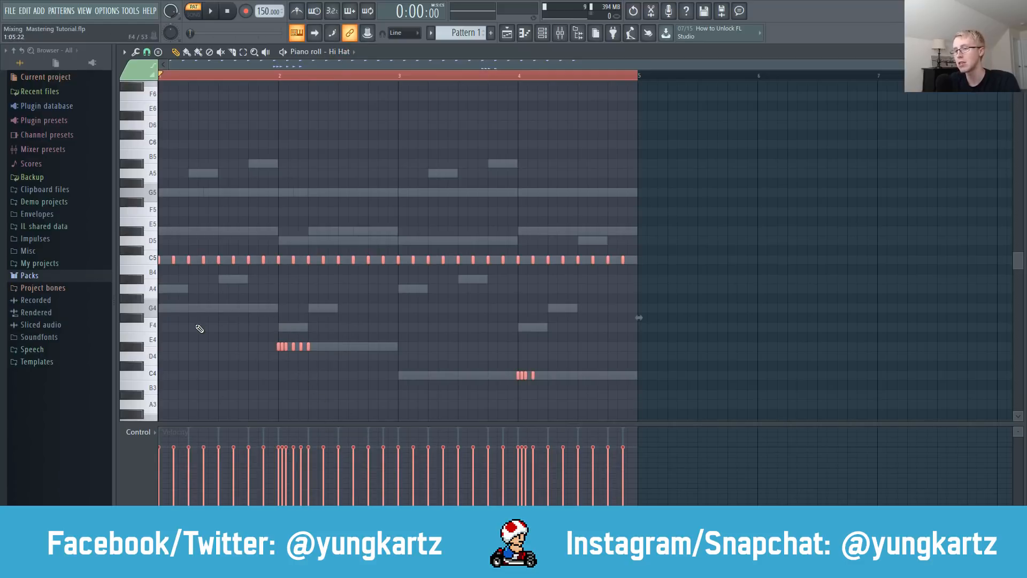
scroll(214, 343, "up", 4)
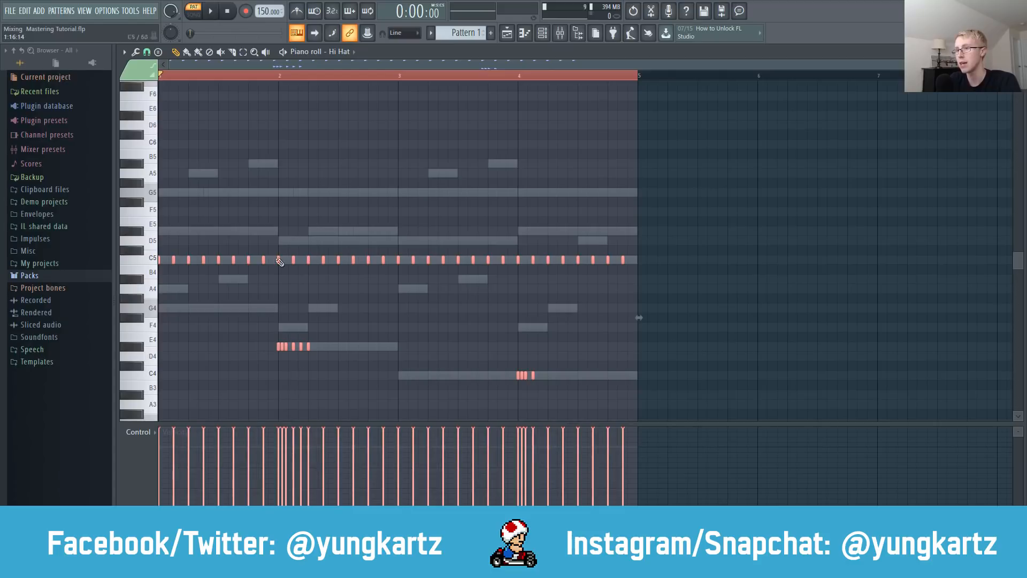
Step: Try uneven, lowered velocities on the hi-hat roll at bar 2, return all Hi Hat notes to full velocity and deselect them
left_click_drag(256, 305, 336, 381)
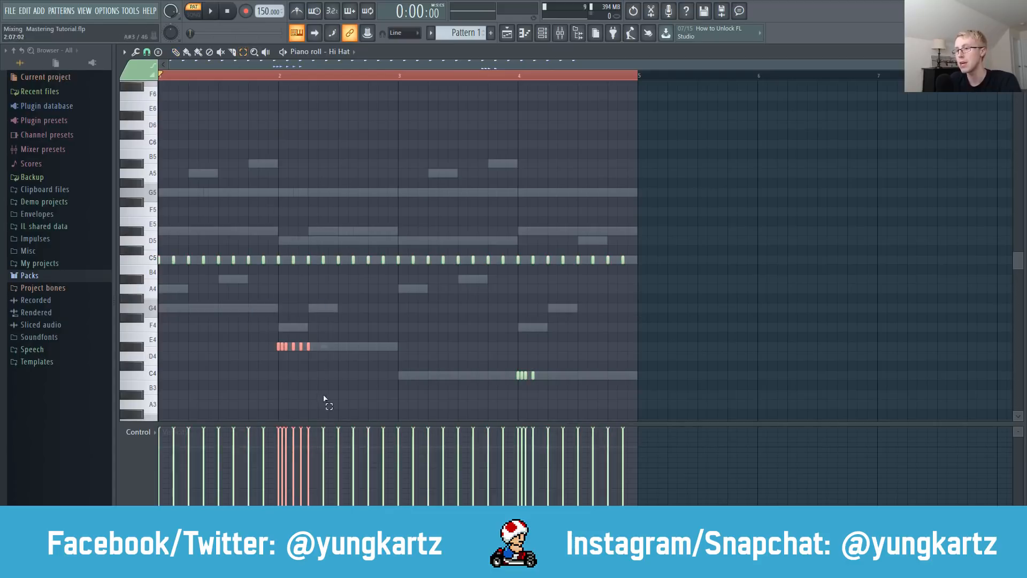
left_click_drag(278, 438, 294, 459)
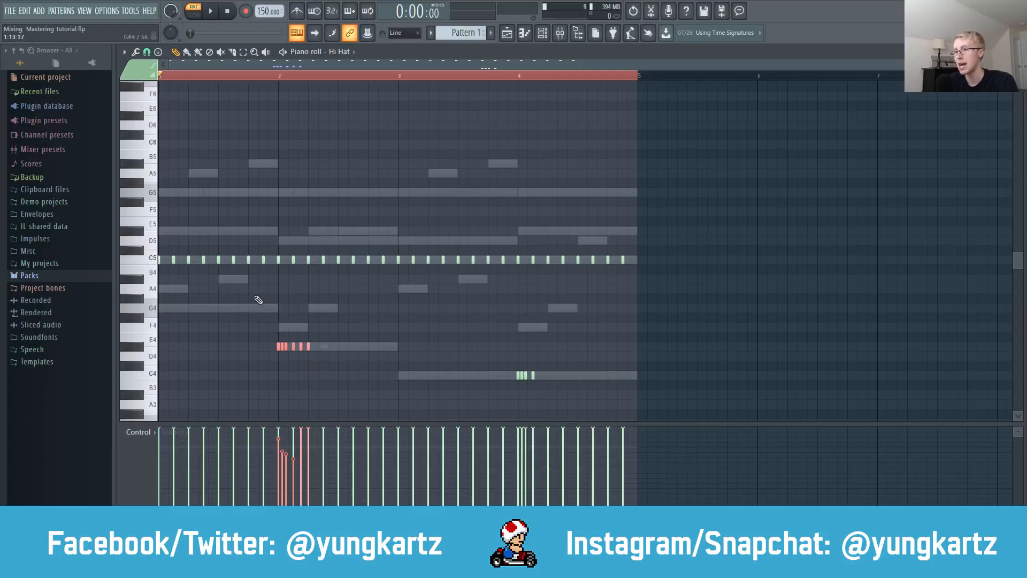
key("ctrl+a")
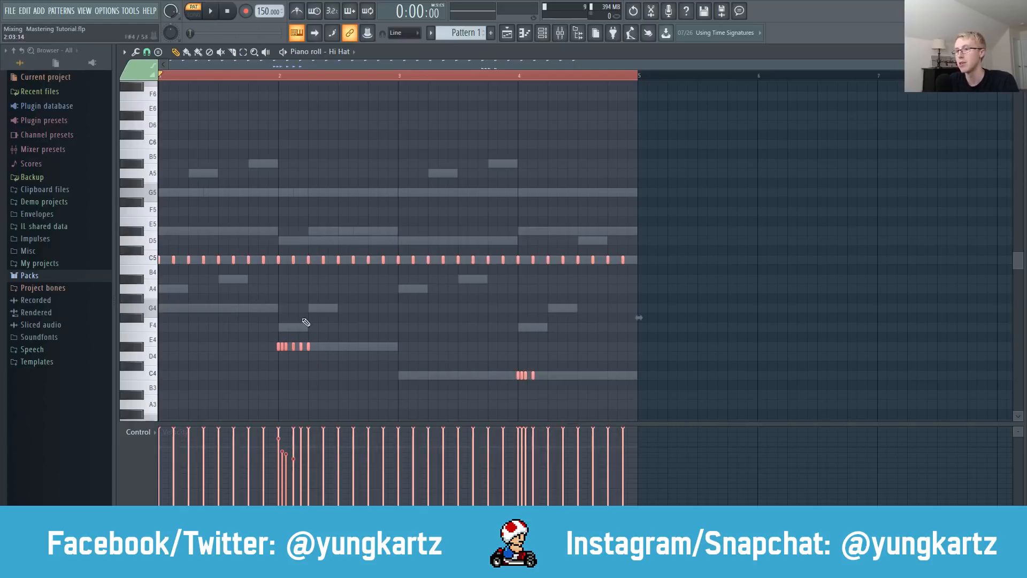
scroll(344, 361, "up", 6)
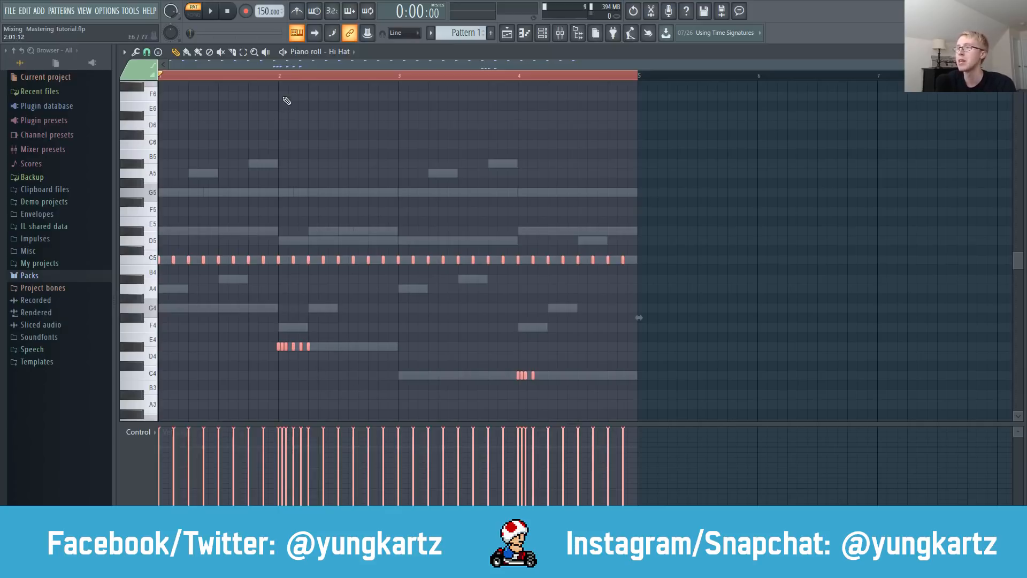
left_click(294, 76)
left_click(294, 78)
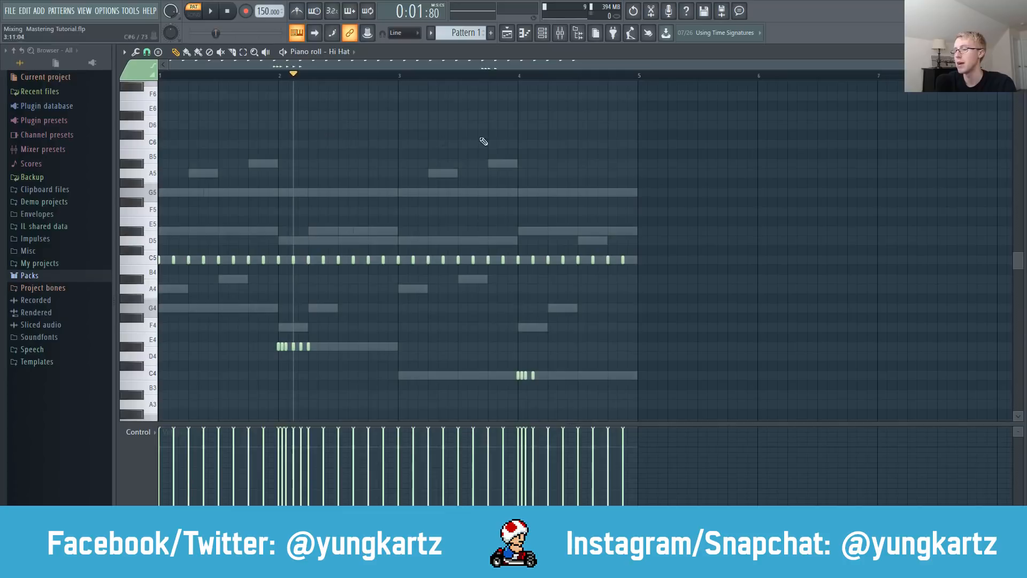
Step: Raise the velocity of all notes in the Open Hat, 808 and Kick channels to maximum and return to the Chords channel
scroll(347, 55, "down", 1)
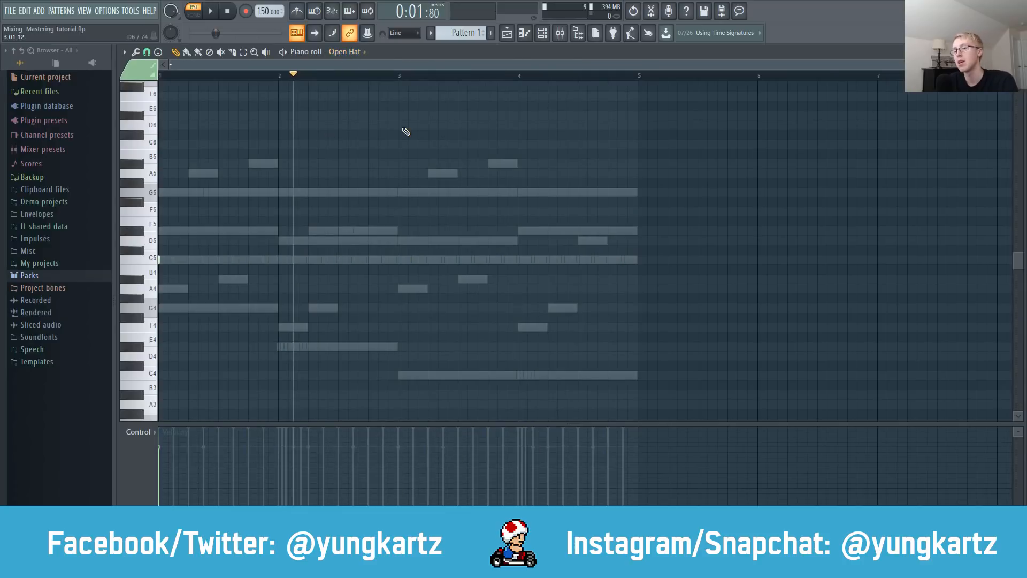
key("ctrl+a")
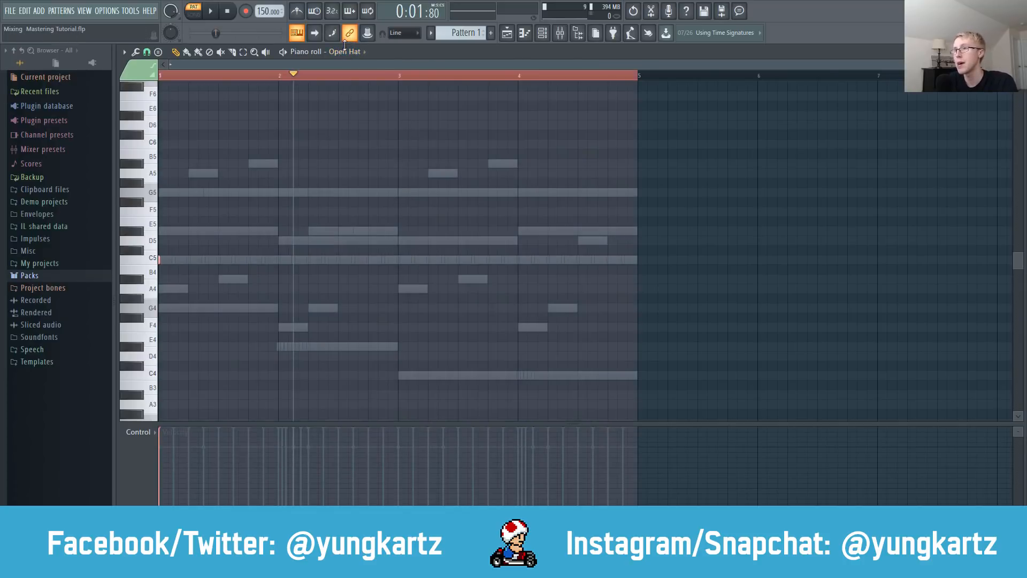
scroll(348, 53, "down", 1)
key("ctrl+a")
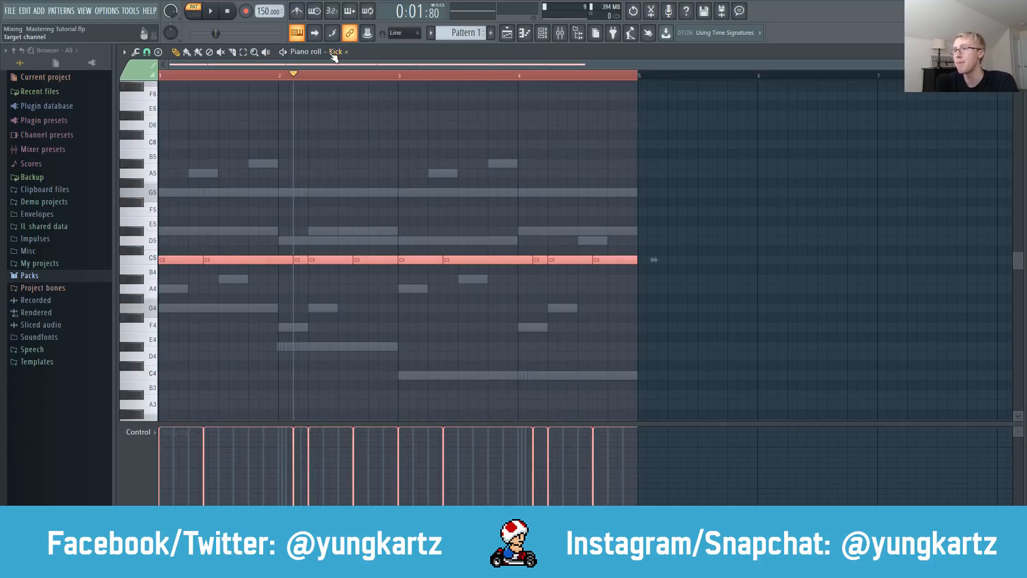
scroll(333, 53, "down", 1)
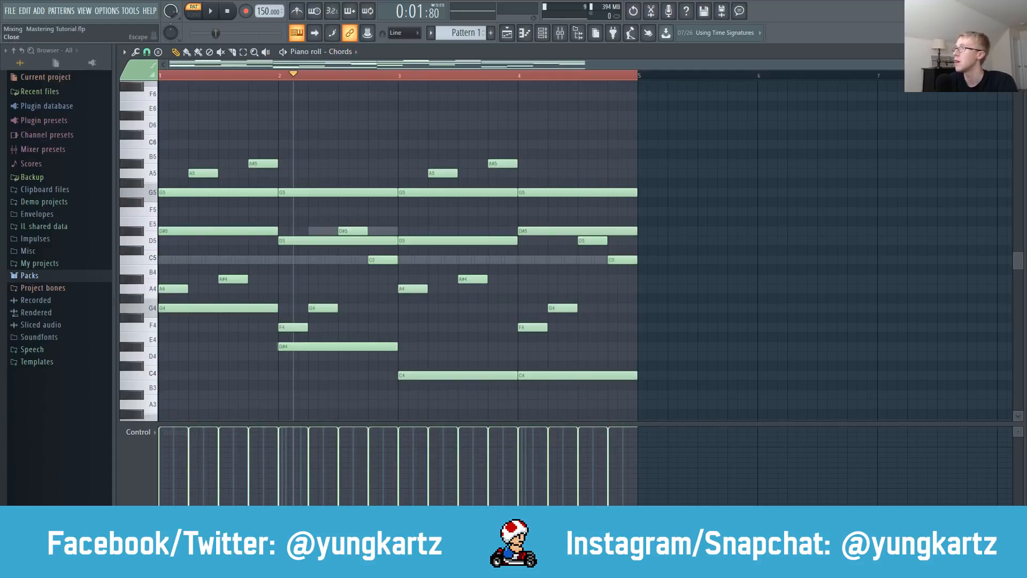
Step: Close the Chords piano roll, select all channels and route them to consecutive mixer tracks starting at Insert 1
left_click(1018, 52)
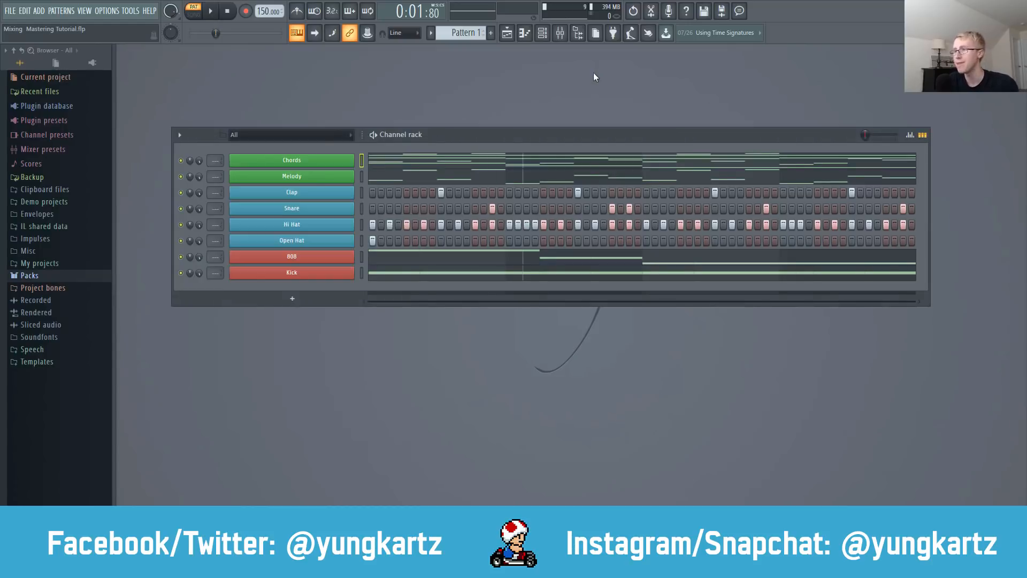
right_click(362, 162)
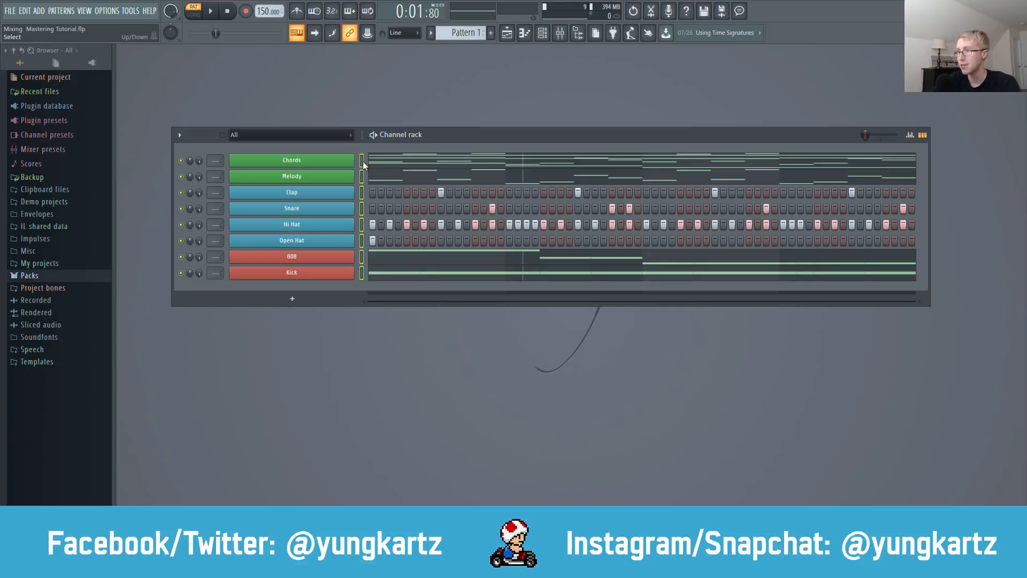
key("F9")
left_click(189, 106)
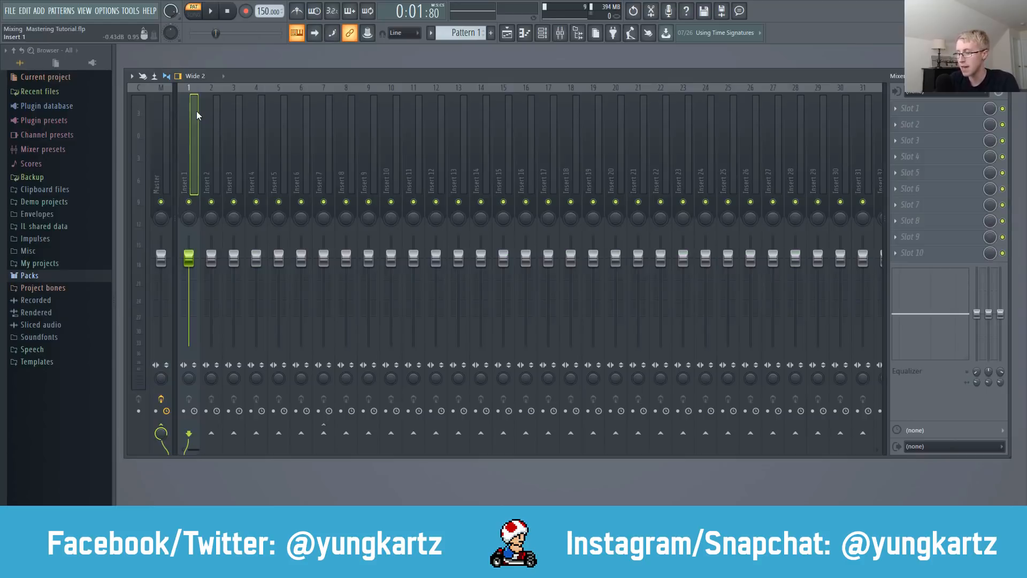
key("ctrl+shift+l")
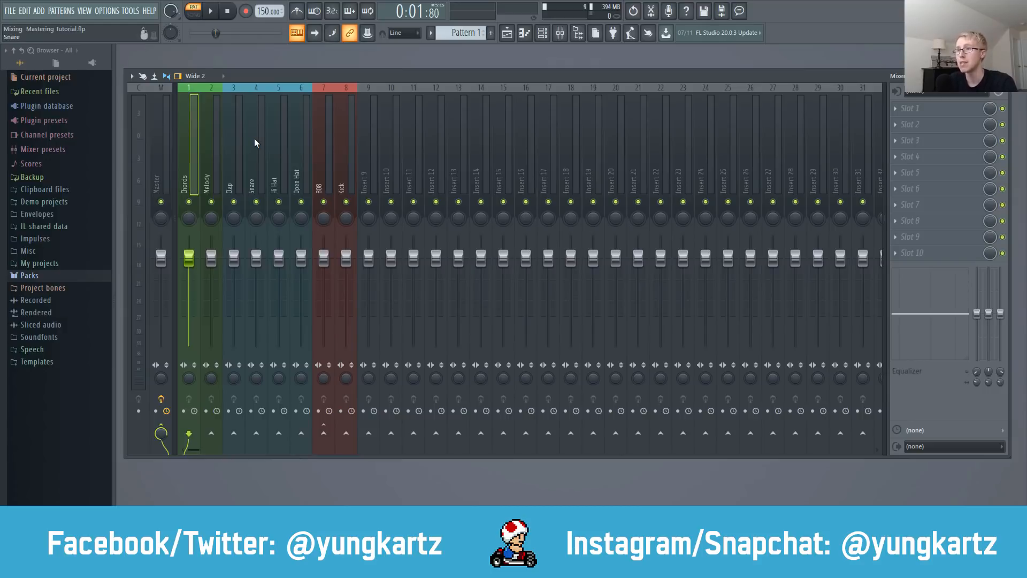
Step: Look through the colour-grouped melody, drum and bass tracks in the mixer and return to the Chords track
left_click(329, 122)
left_click(345, 121)
left_click(295, 119)
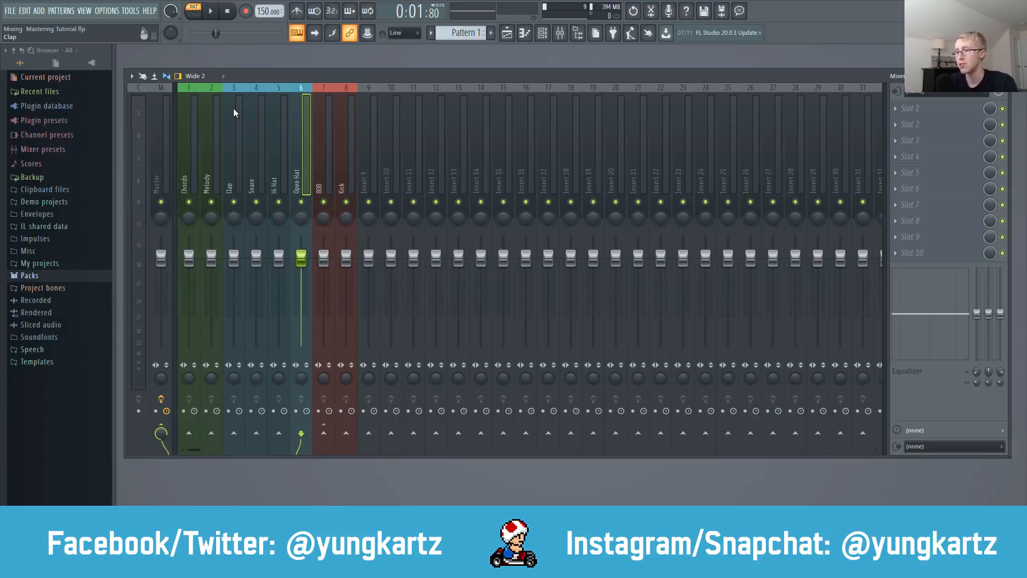
left_click(348, 137)
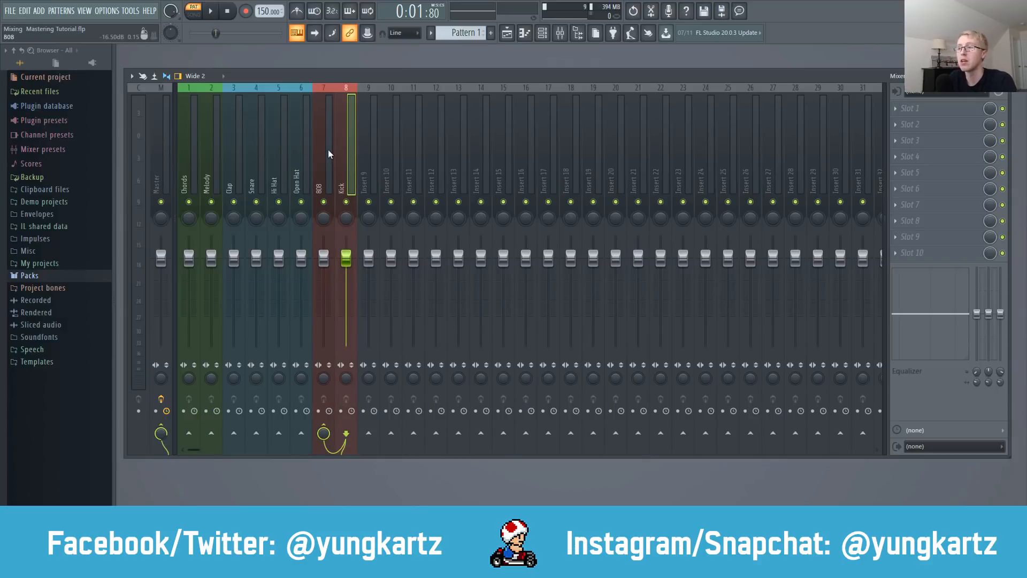
left_click(192, 155)
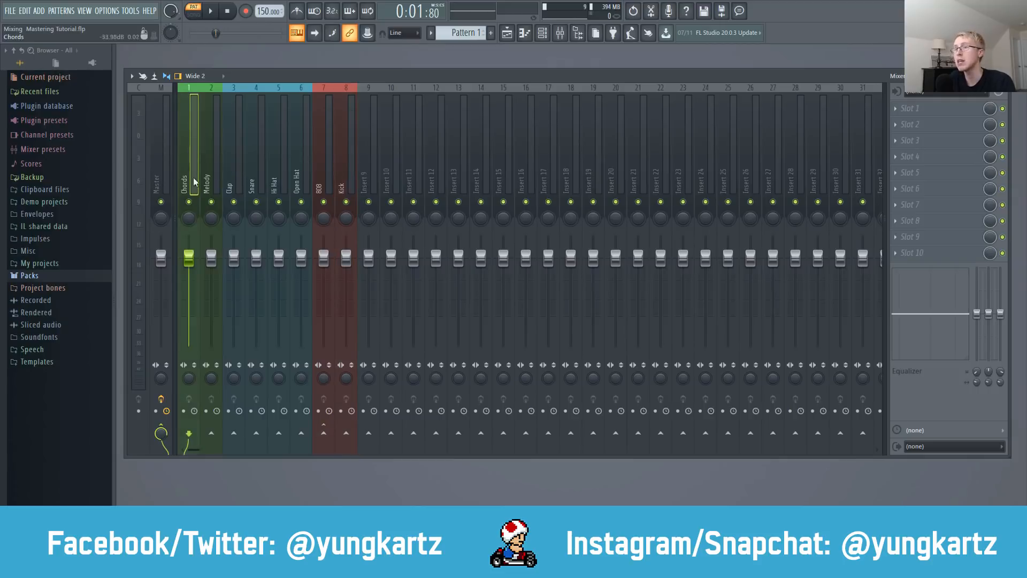
scroll(197, 173, "down", 3)
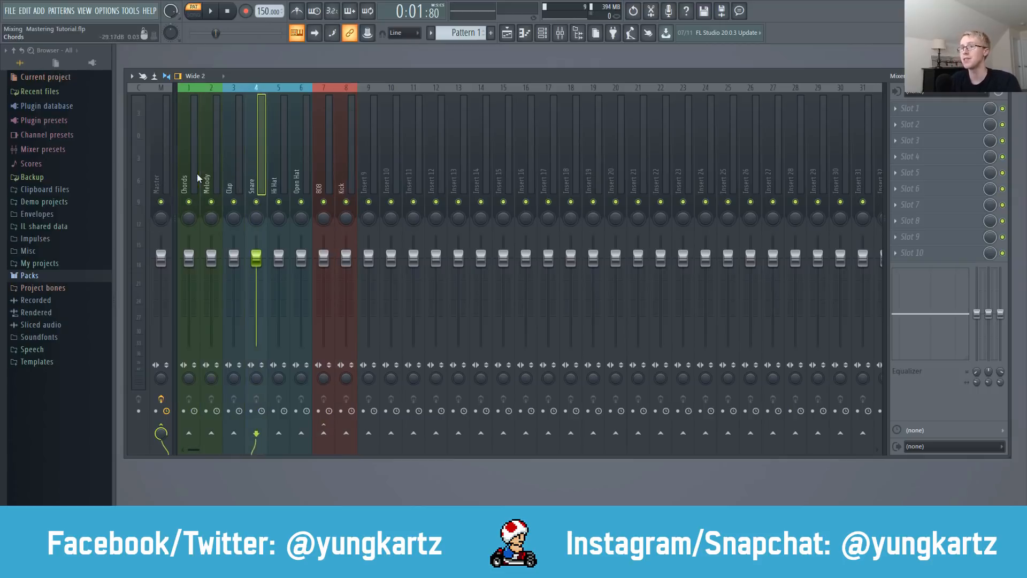
scroll(197, 173, "up", 3)
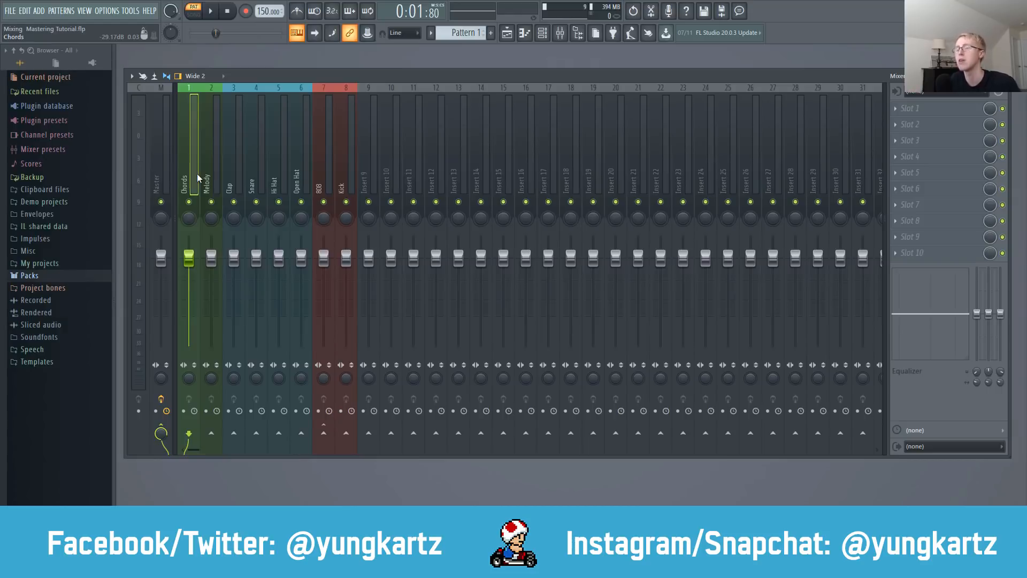
Step: Solo the Chords track, start playback and load Fruity Parametric EQ 2 into its first effect slot
right_click(188, 203)
key("space")
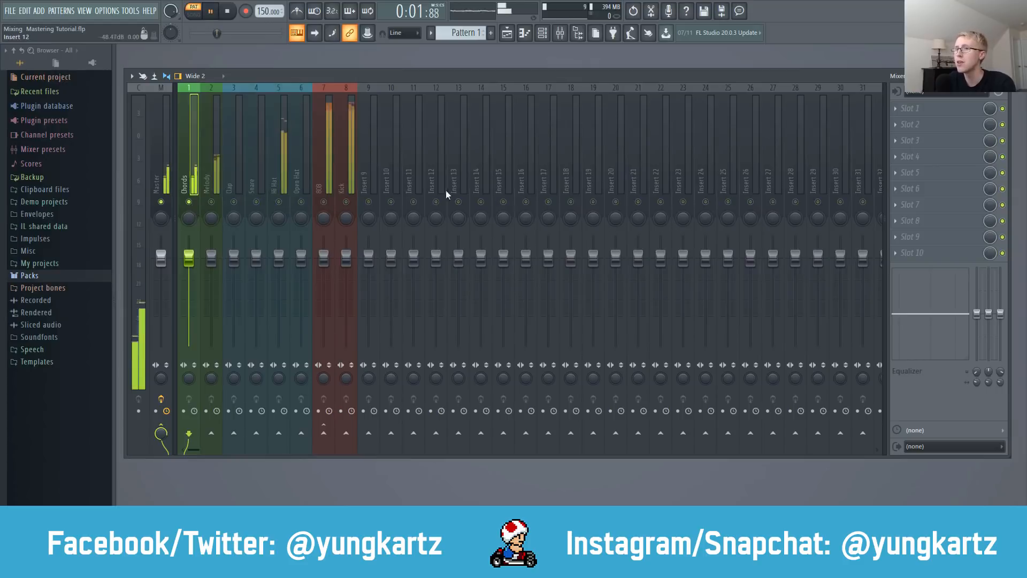
left_click(913, 110)
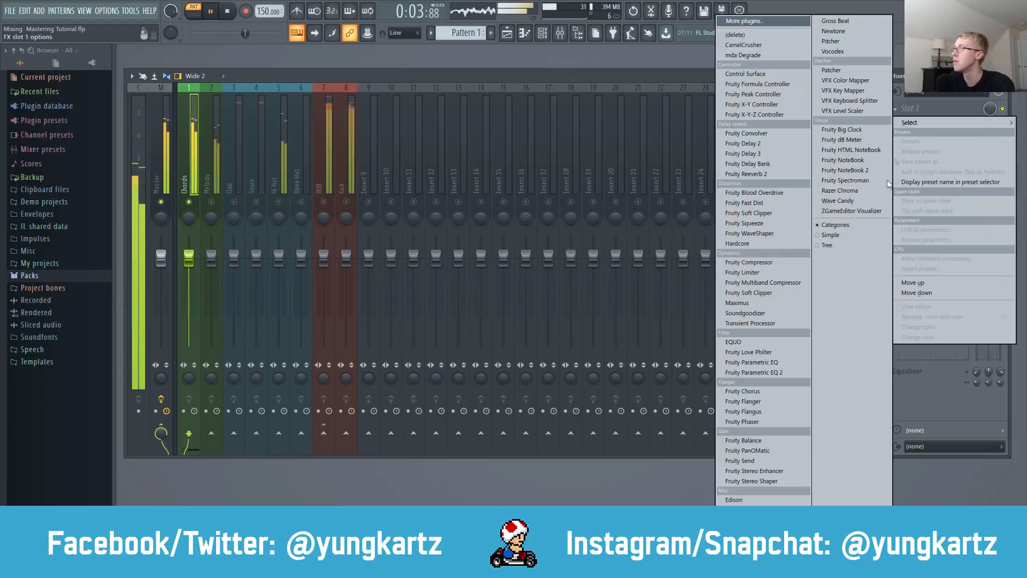
left_click(774, 374)
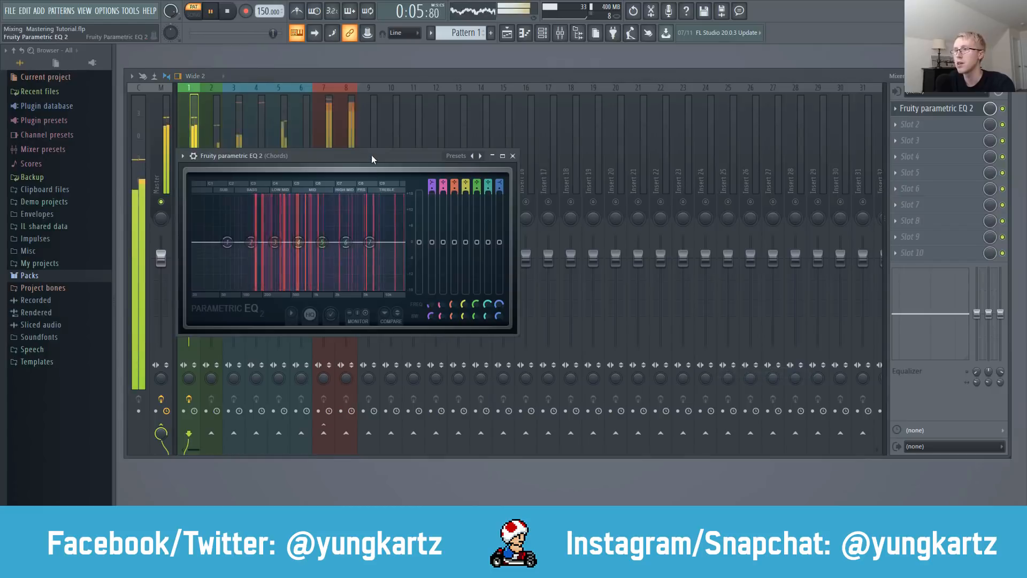
left_click_drag(372, 155, 470, 188)
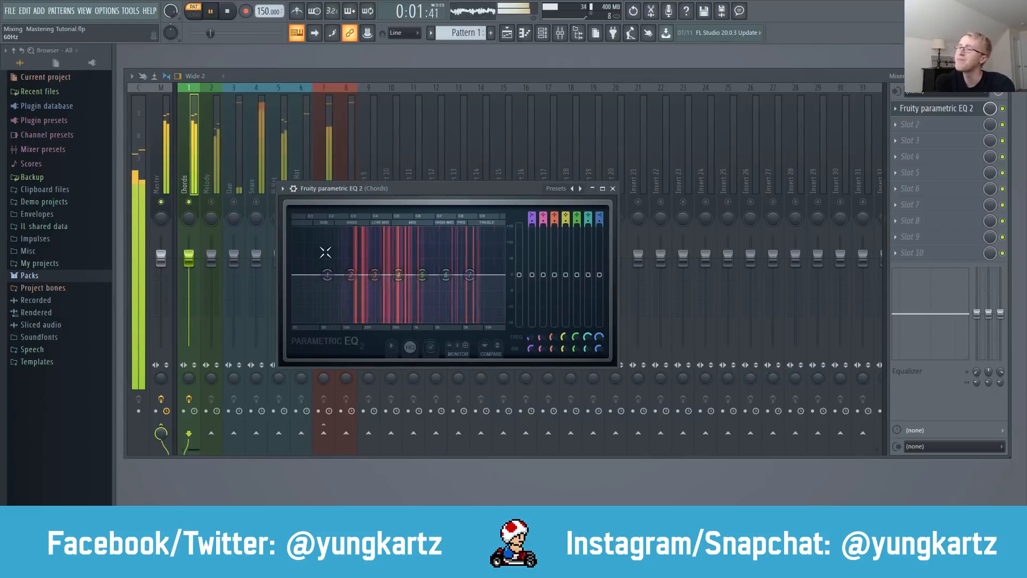
Step: On the Chords EQ, cut the lows with a steep band 1 high-pass and lower the band 7 high shelf fully at about 6 kHz
left_click_drag(327, 275, 334, 321)
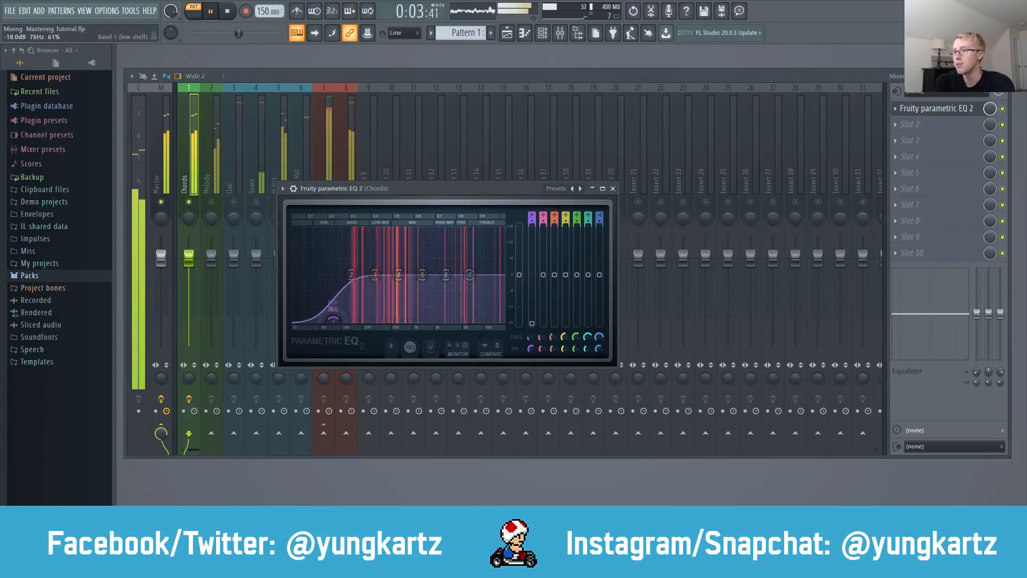
mouse_move(532, 221)
left_mouse_down()
mouse_move(532, 210)
mouse_move(532, 222)
left_mouse_up()
left_click_drag(335, 275, 372, 275)
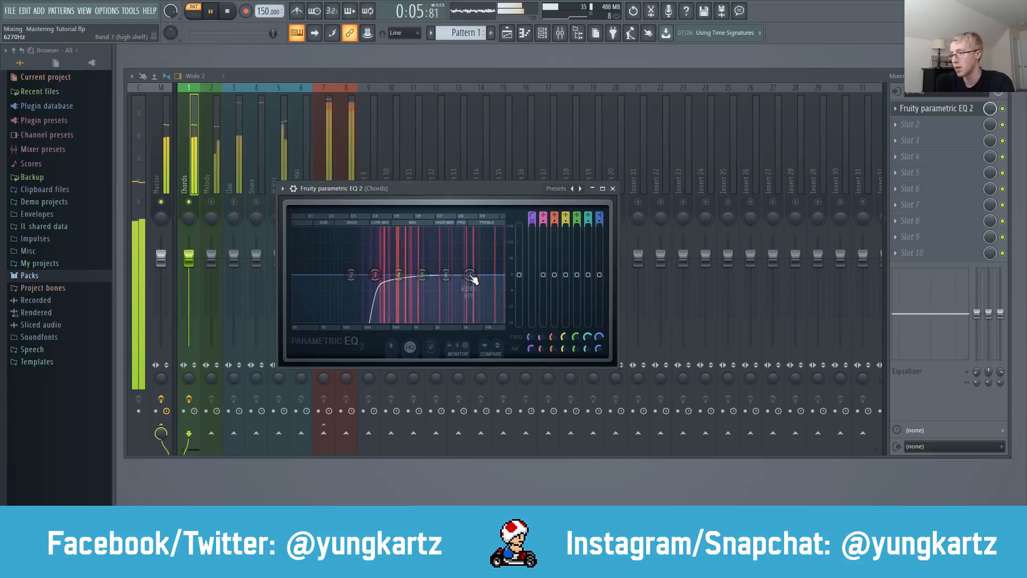
left_click_drag(470, 276, 468, 322)
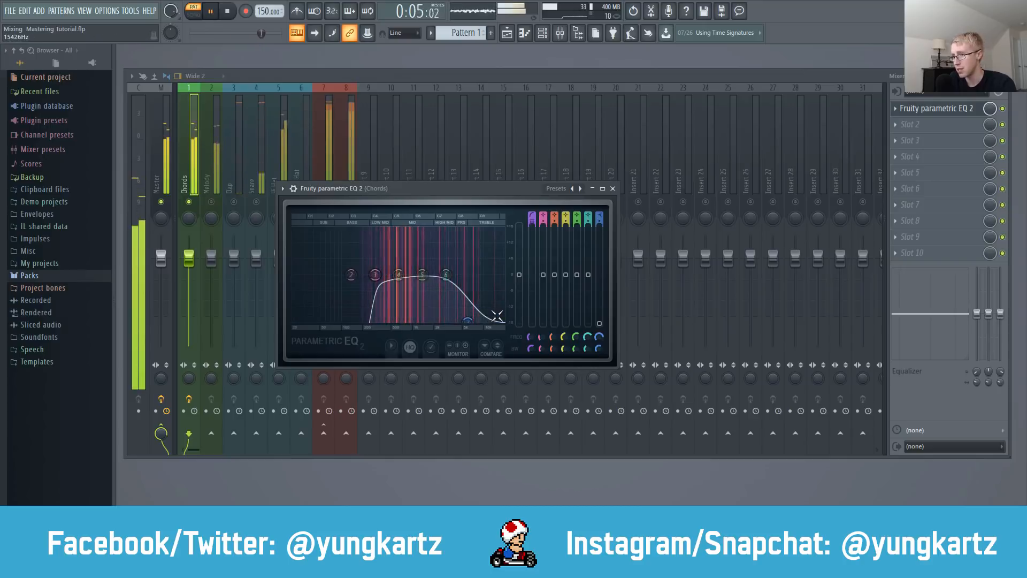
left_click(612, 188)
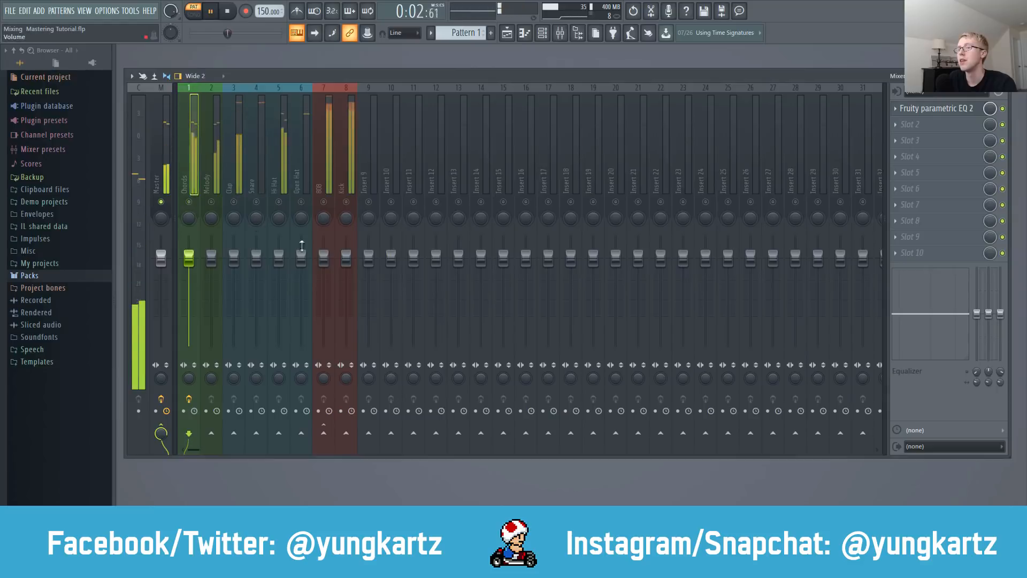
Step: Solo the Melody track and load Fruity Parametric EQ 2 into its first effect slot
left_click(219, 169)
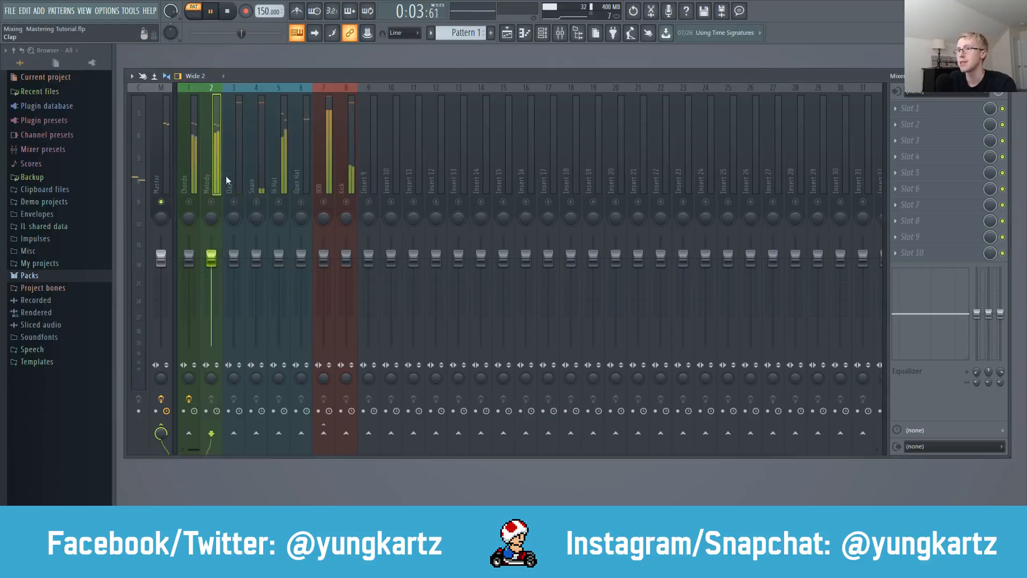
left_click(212, 202)
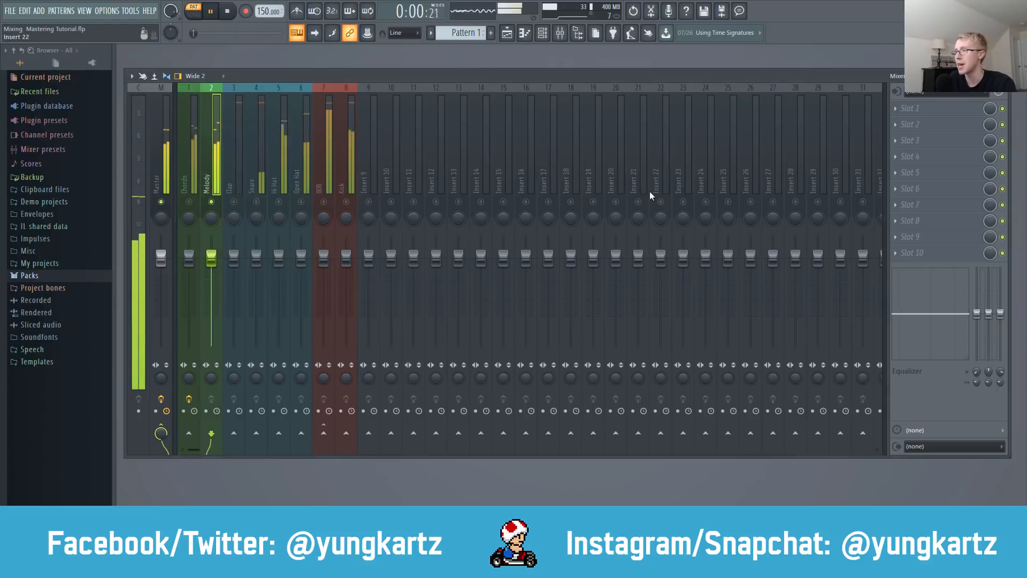
left_click(897, 109)
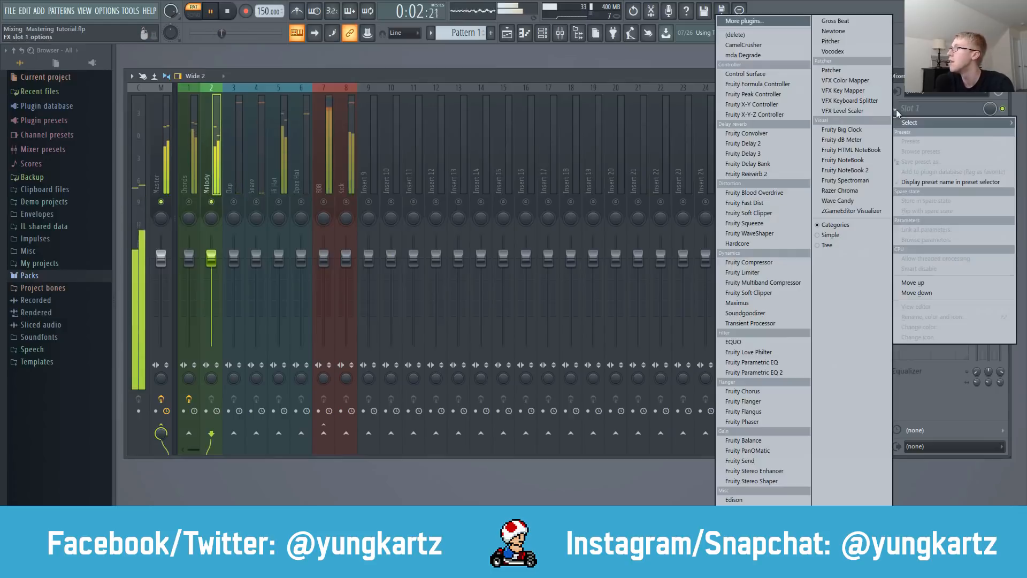
left_click(760, 373)
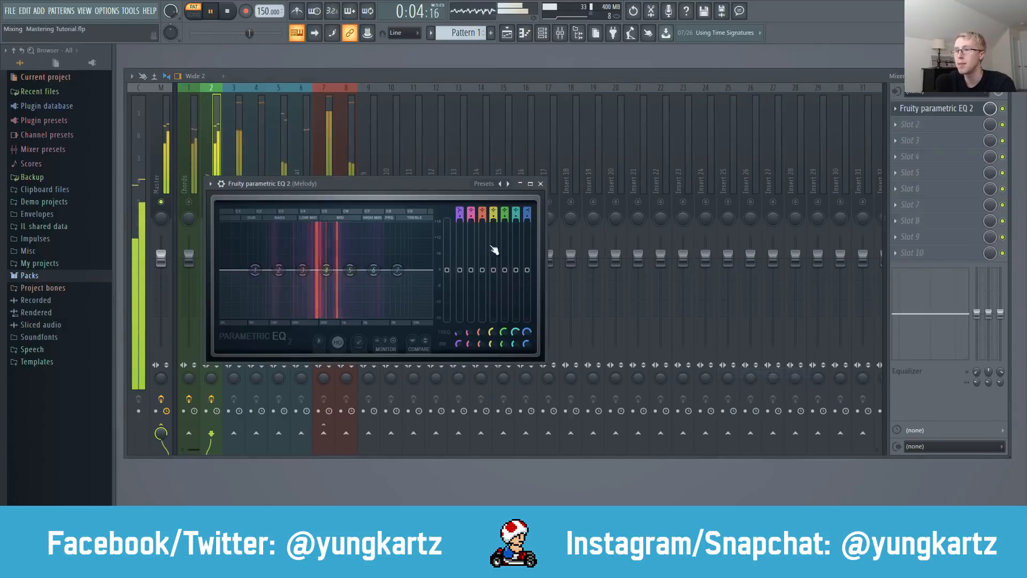
Step: On the Melody EQ, set band 1 as a steep high-pass just below the lowest notes and lower the band 7 high shelf fully
left_click_drag(460, 216, 460, 204)
left_click_drag(457, 331, 457, 311)
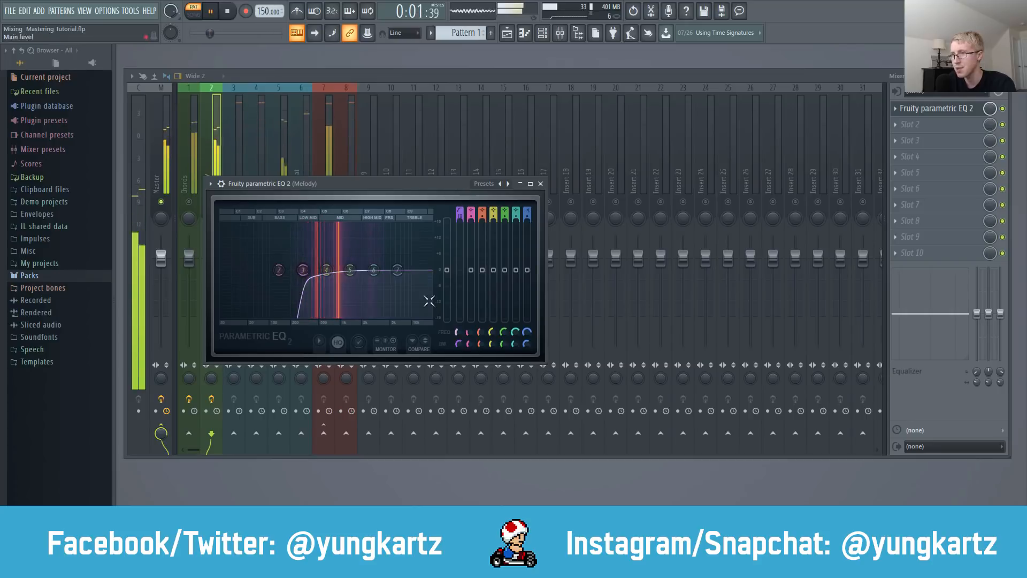
left_click_drag(398, 269, 396, 315)
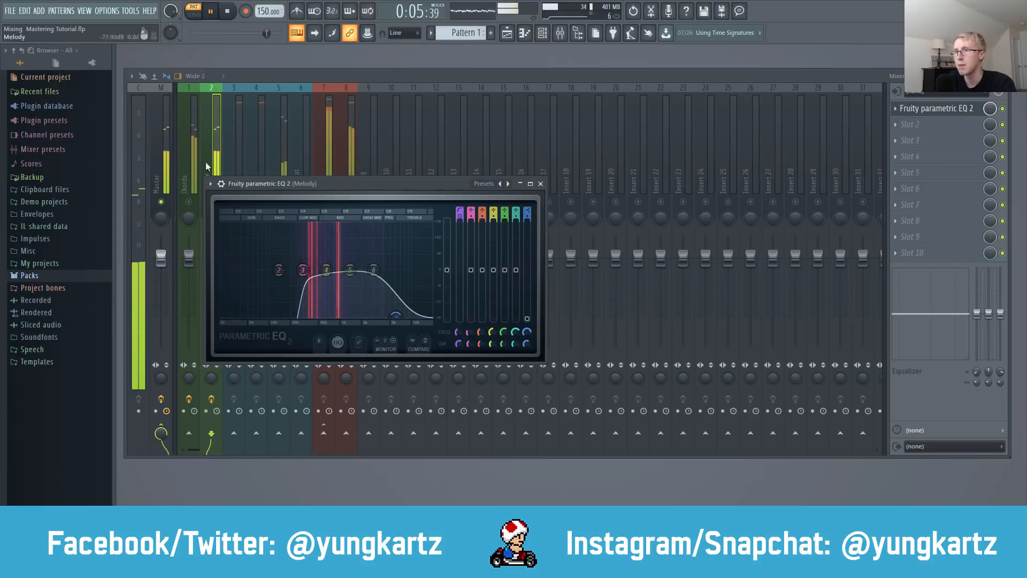
left_click(540, 184)
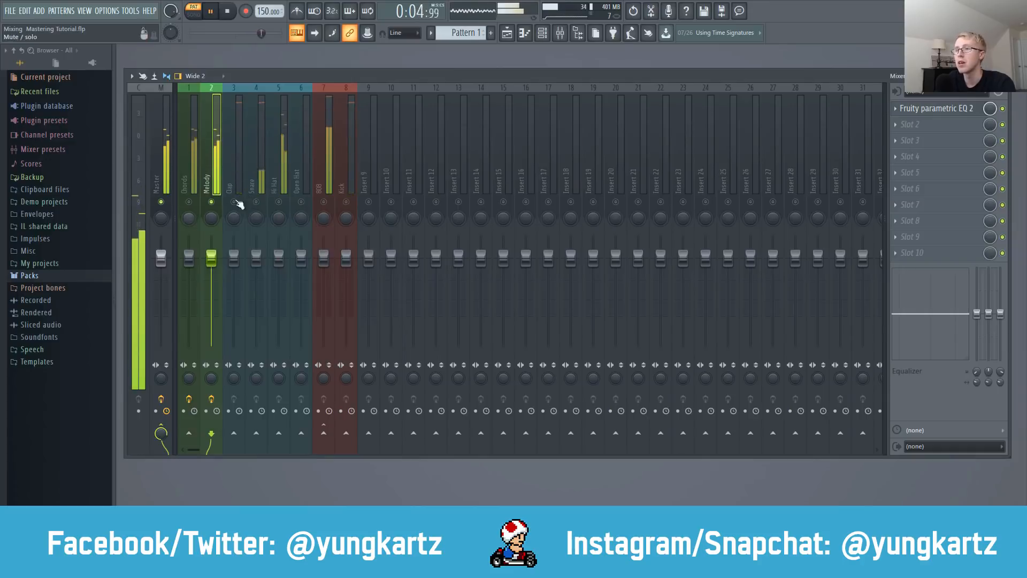
Step: Solo the Clap track and load Fruity Parametric EQ 2 into its first effect slot
left_click(237, 158)
left_click(910, 110)
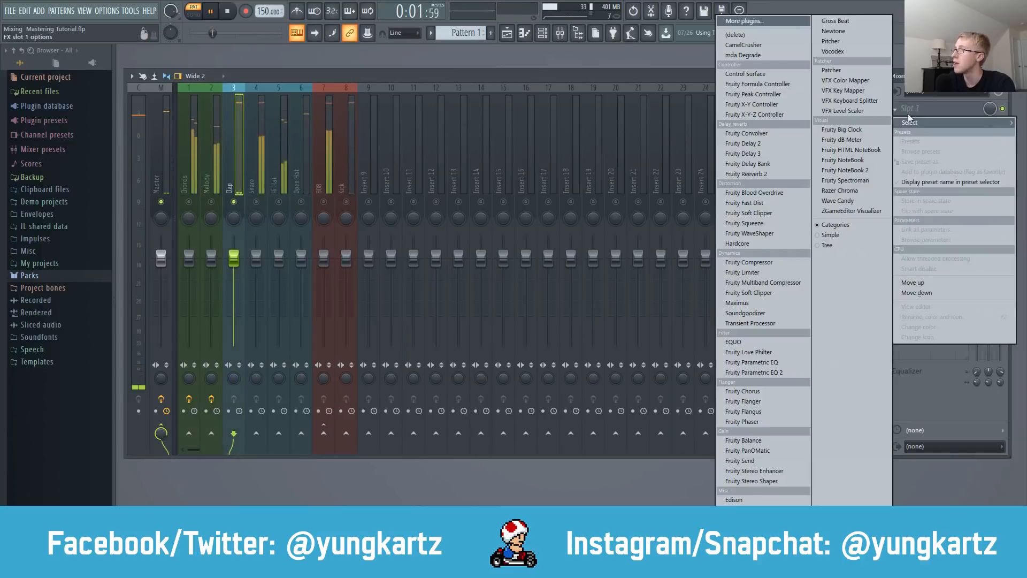
left_click(789, 371)
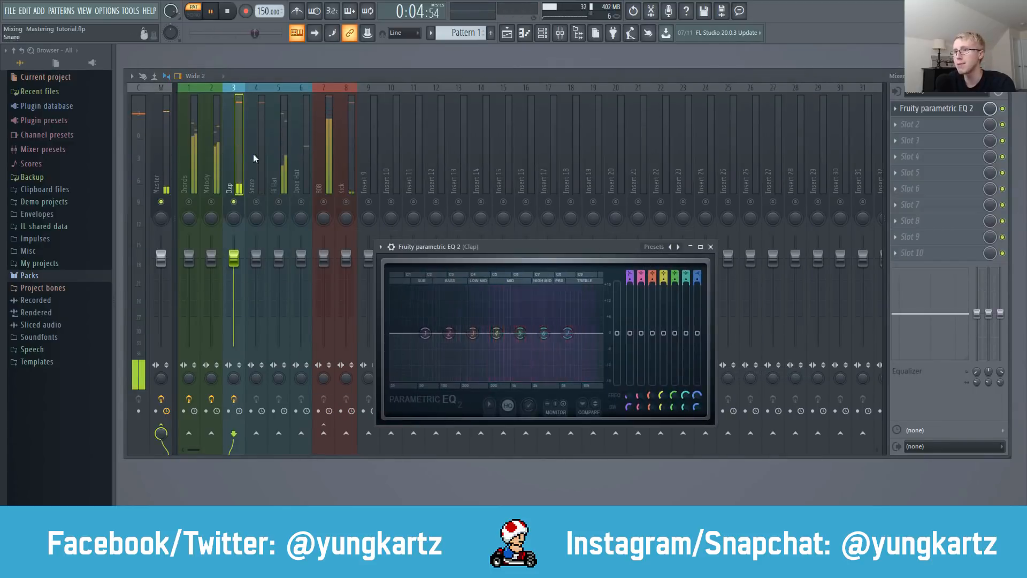
Step: Apply the Main low-cut preset to the Clap track's Fruity Parametric EQ 2 and close the plugin
left_click(284, 158)
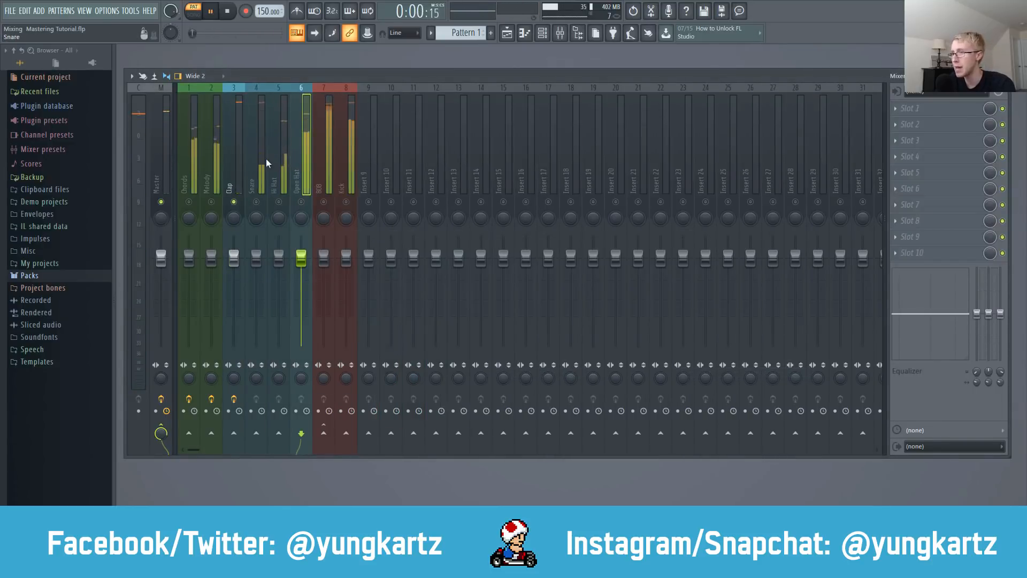
left_click(232, 144)
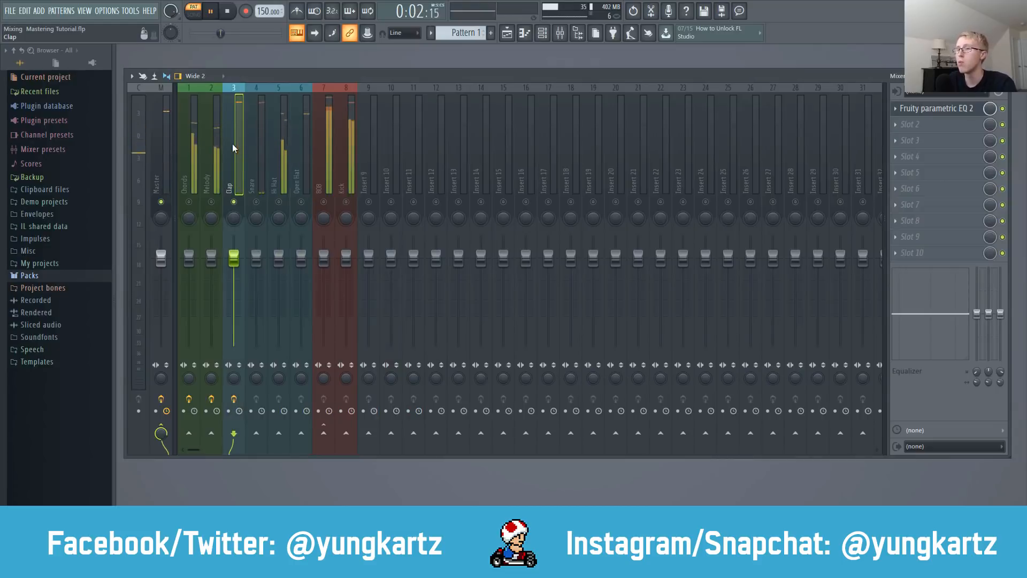
left_click(952, 108)
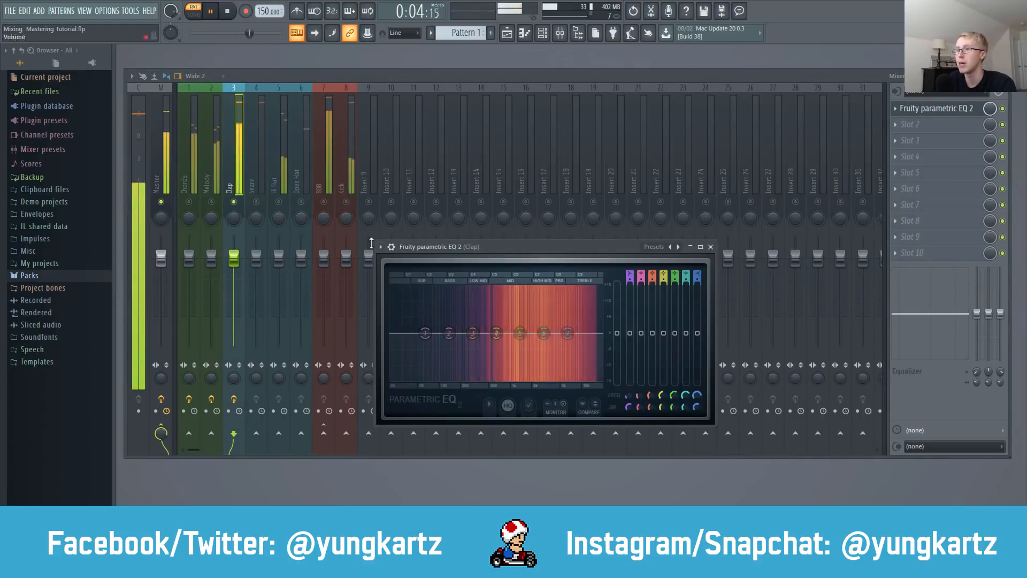
left_click(381, 247)
mouse_move(415, 276)
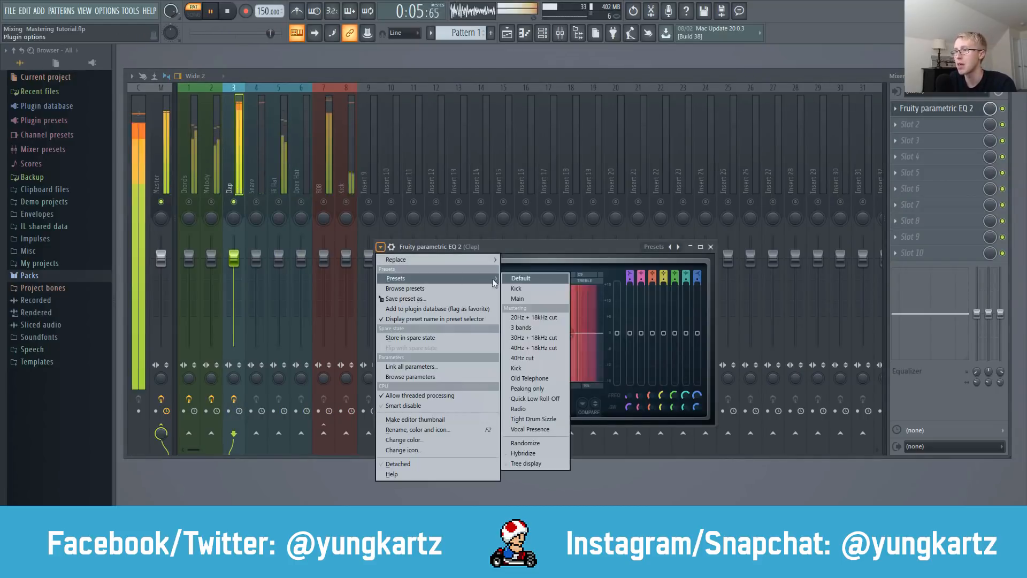
left_click(519, 298)
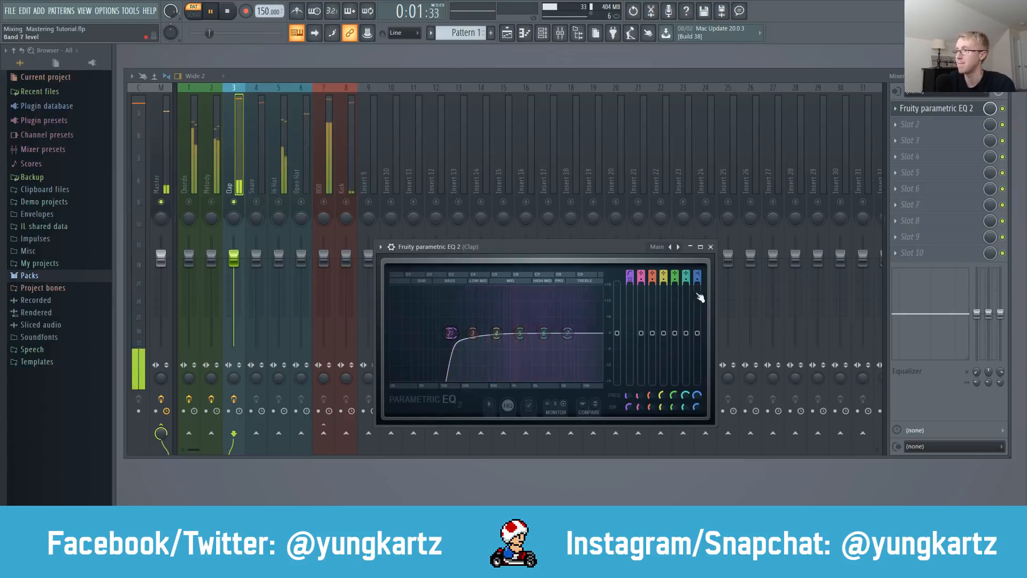
left_click(710, 247)
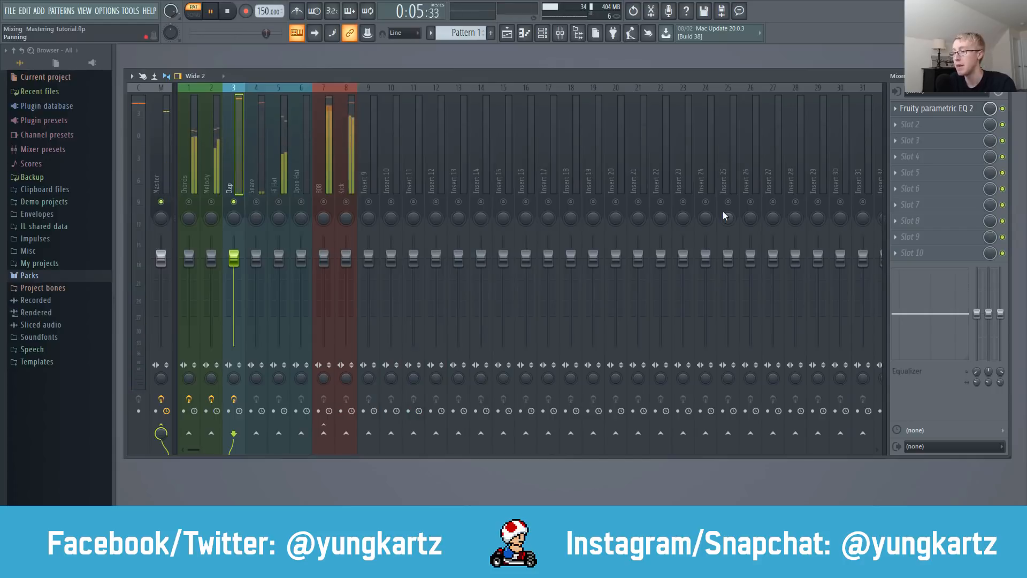
Step: Copy the Clap track's Fruity Parametric EQ 2 with its settings to the Snare track and close the plugin
left_click(895, 108)
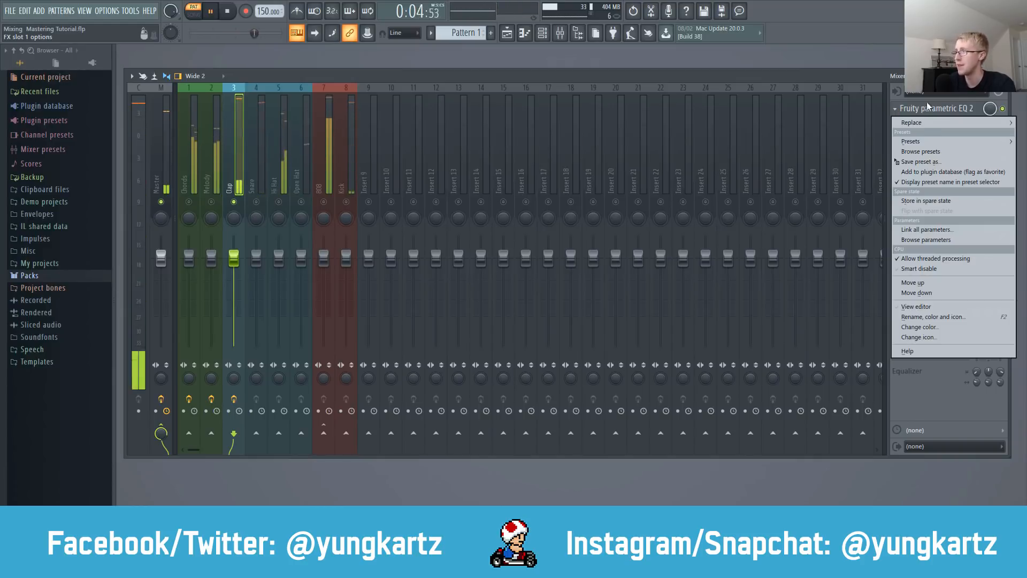
left_click_drag(913, 162, 257, 136)
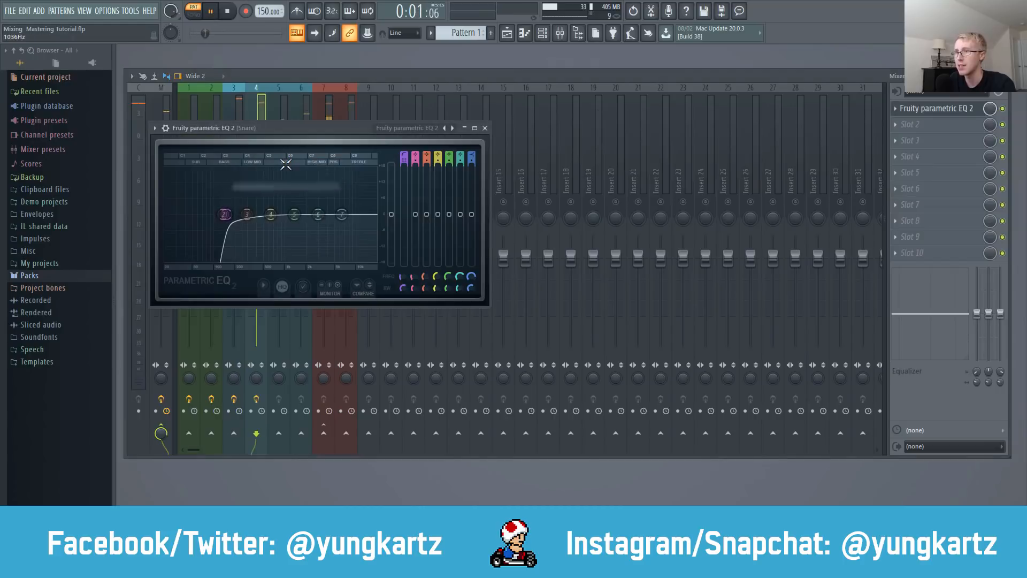
left_click(485, 128)
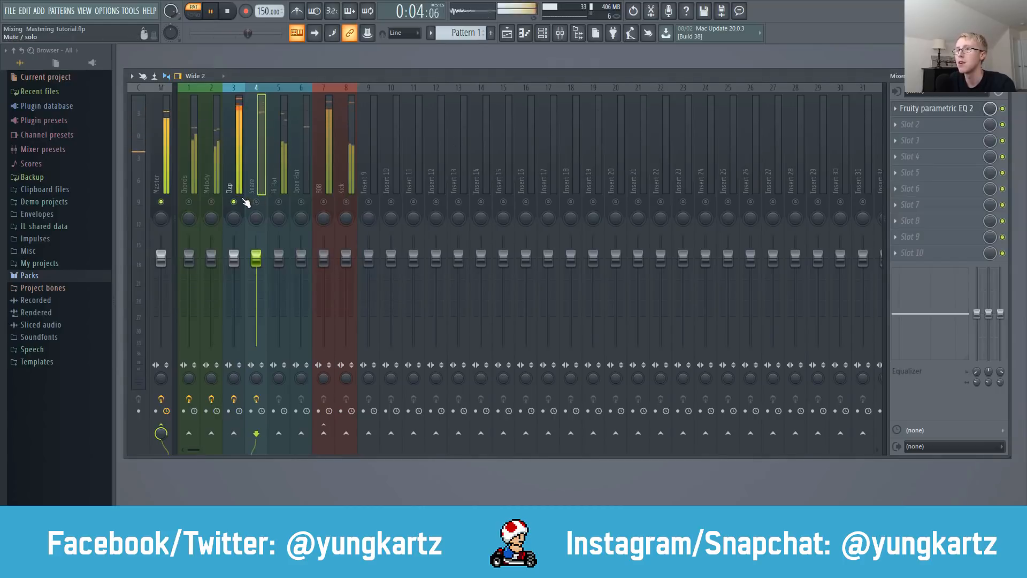
Step: Remove Fruity Parametric EQ 2 from the Snare track's first effect slot
left_click(238, 190)
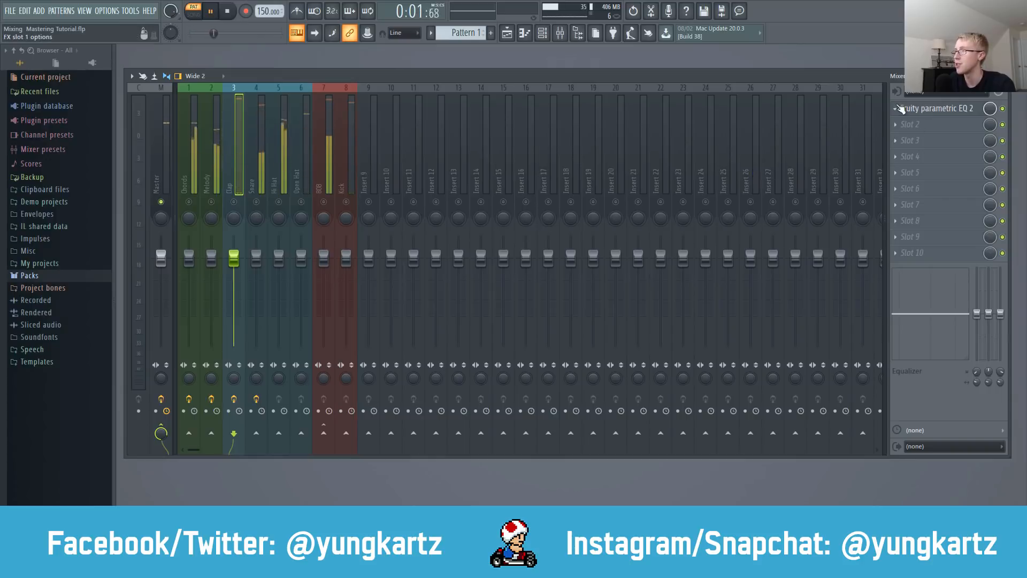
left_click(266, 165)
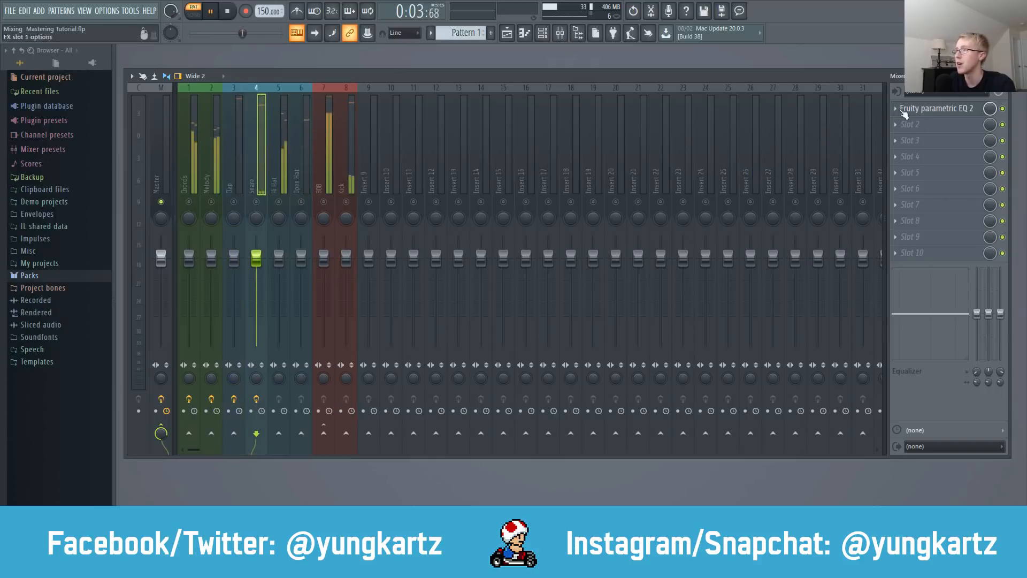
left_click(905, 110)
left_click(896, 109)
mouse_move(900, 125)
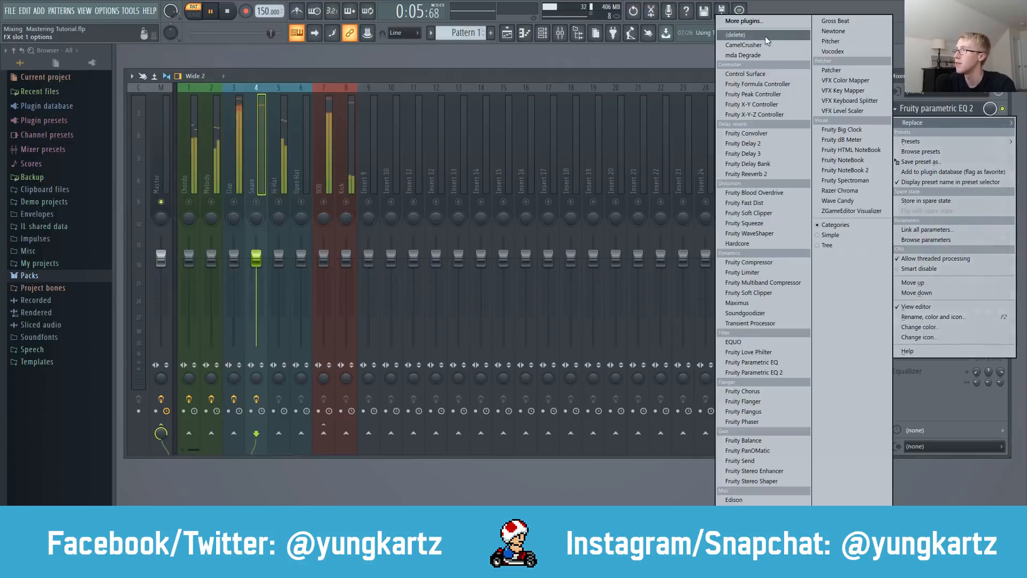
key("Escape")
Step: Copy the Clap track's Fruity Parametric EQ 2 with its settings onto the Snare track again and close the plugin
left_click(239, 144)
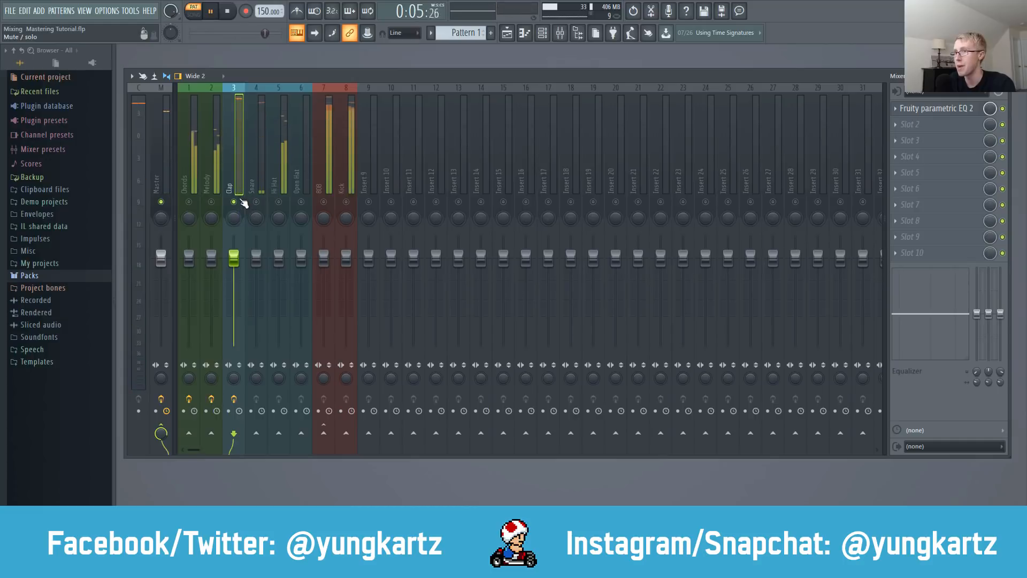
left_click(895, 108)
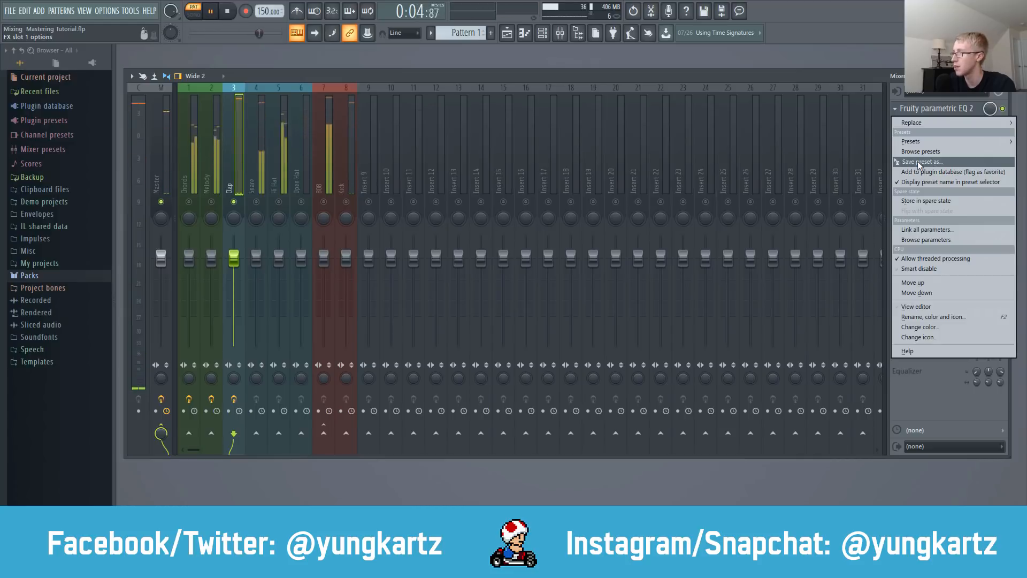
left_click_drag(917, 162, 262, 123)
left_click_drag(261, 127, 262, 129)
key("Escape")
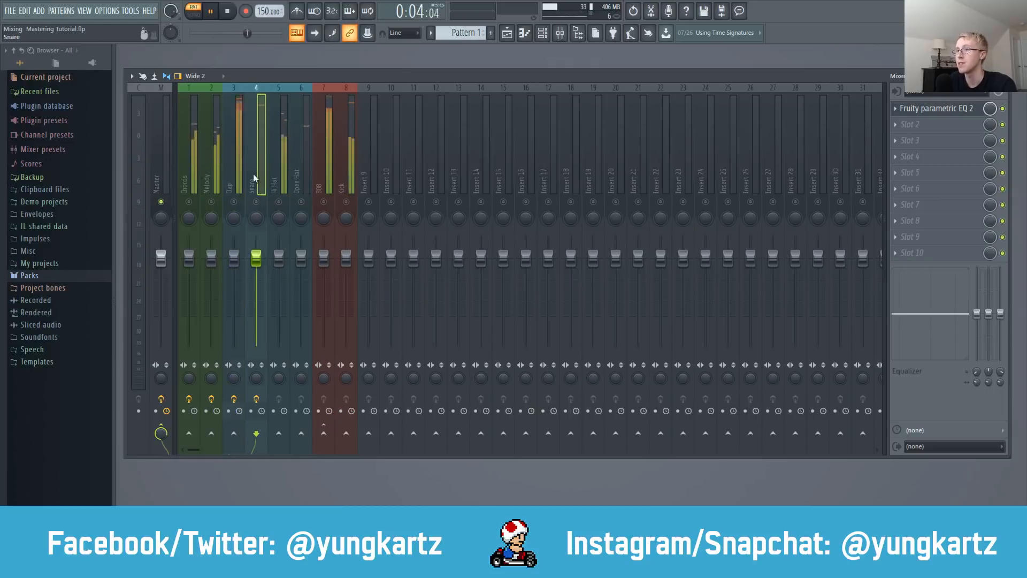
Step: Enable the Clap and Snare tracks, copy the Snare's Fruity Parametric EQ 2 to the Hi Hat track and close the plugin
left_click(240, 204)
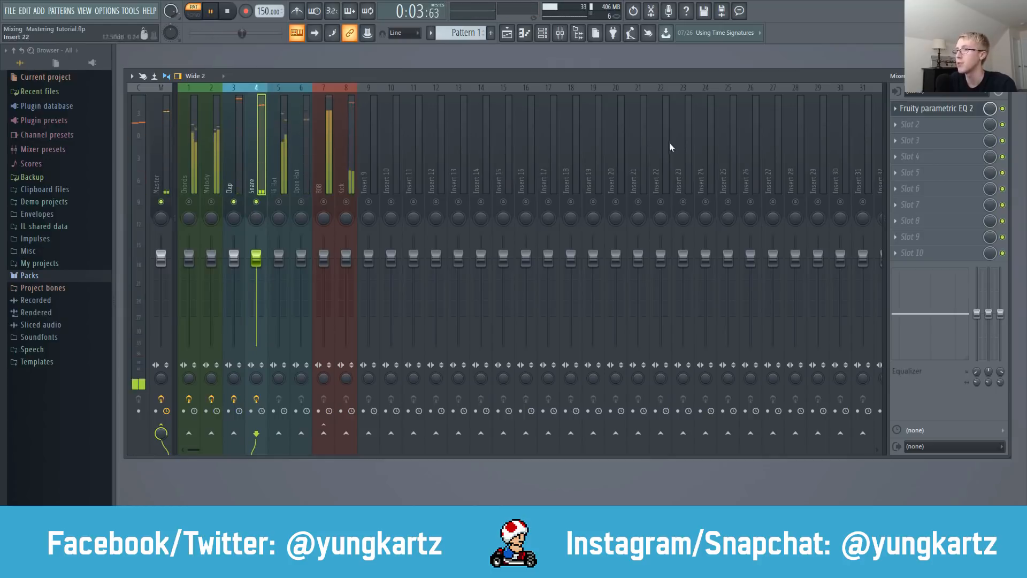
left_click(284, 143)
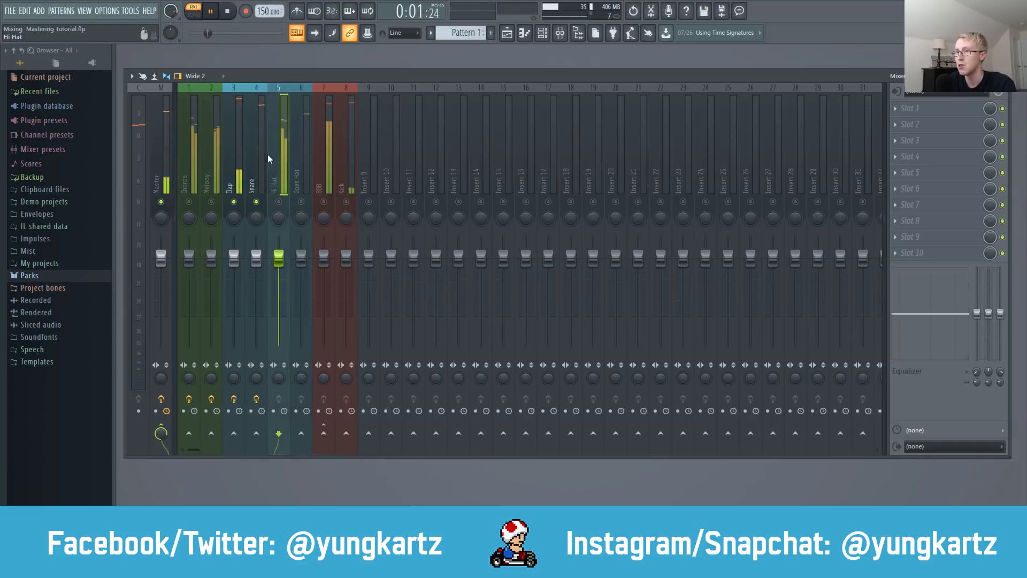
left_click(265, 154)
left_click(895, 108)
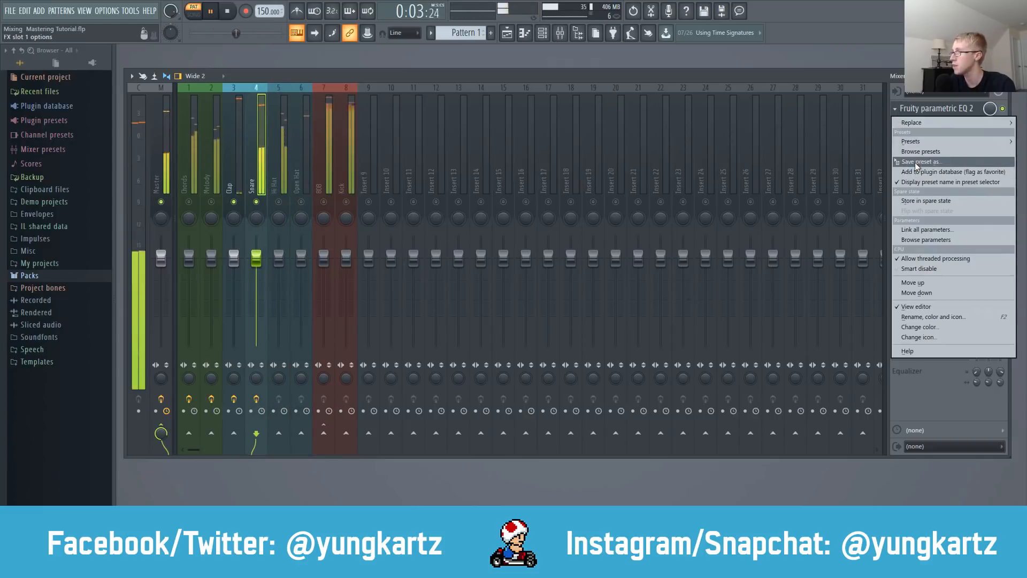
left_click_drag(937, 108, 278, 129)
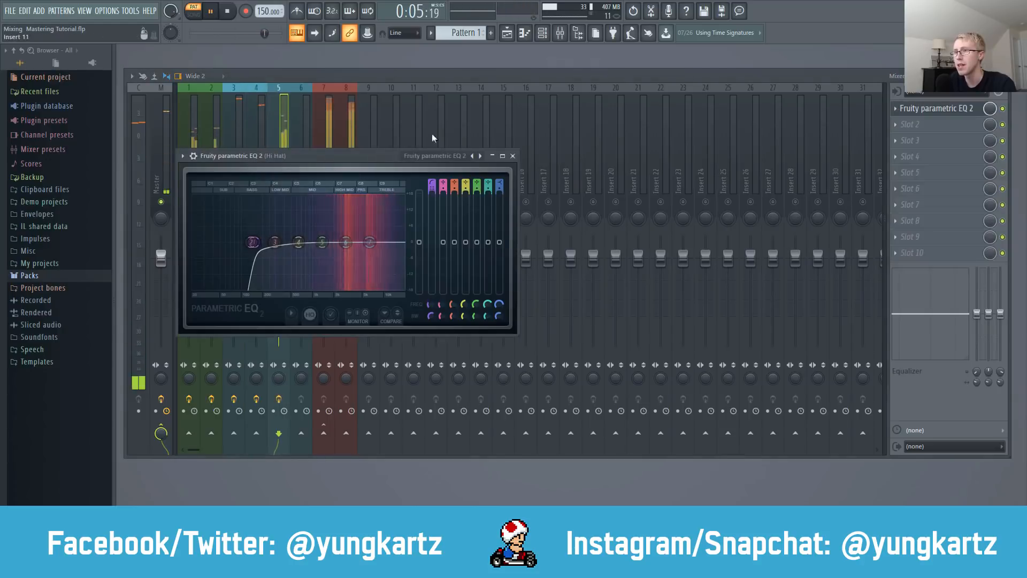
left_click(513, 156)
Step: Copy the Hi Hat's Fruity Parametric EQ 2 to the Open Hat track, close the plugin and enable both hat tracks
left_click(896, 108)
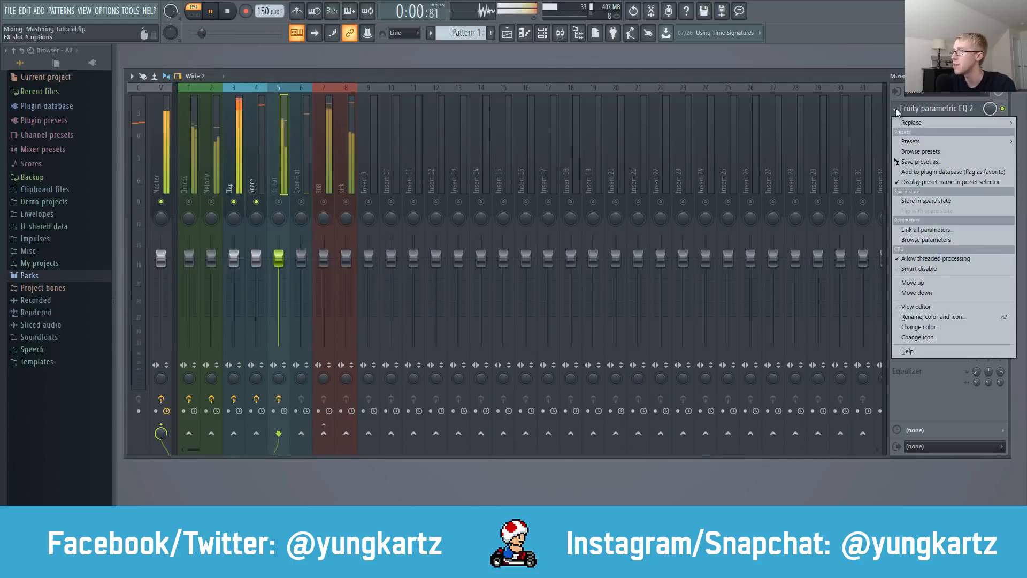
left_click_drag(916, 160, 304, 150)
left_click(535, 183)
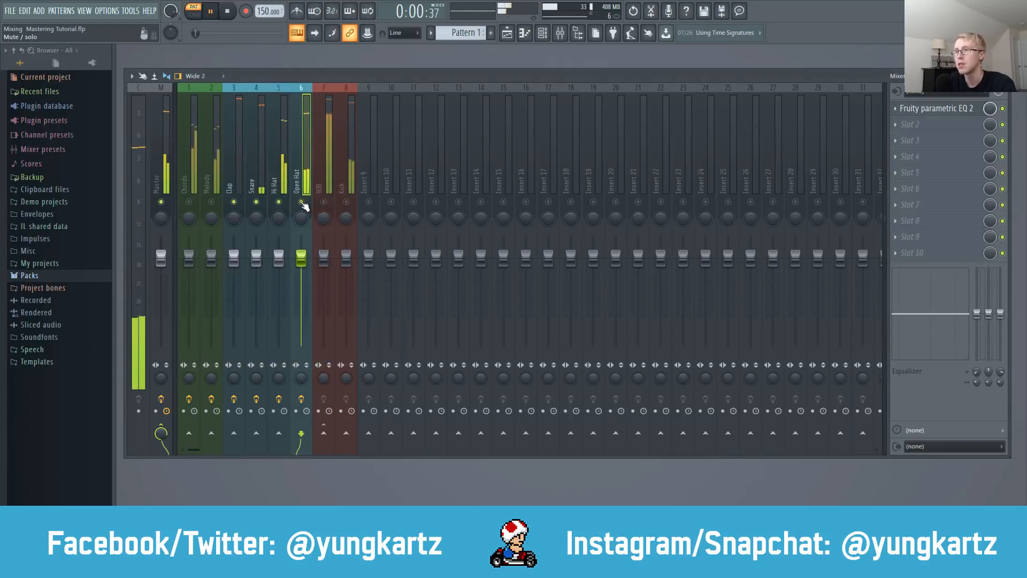
Step: Step through the mixer tracks from Open Hat back to Chords and forward to 808, checking each track's effect slots
key("Left")
key("Left")
key("Left")
key("Left")
key("Left")
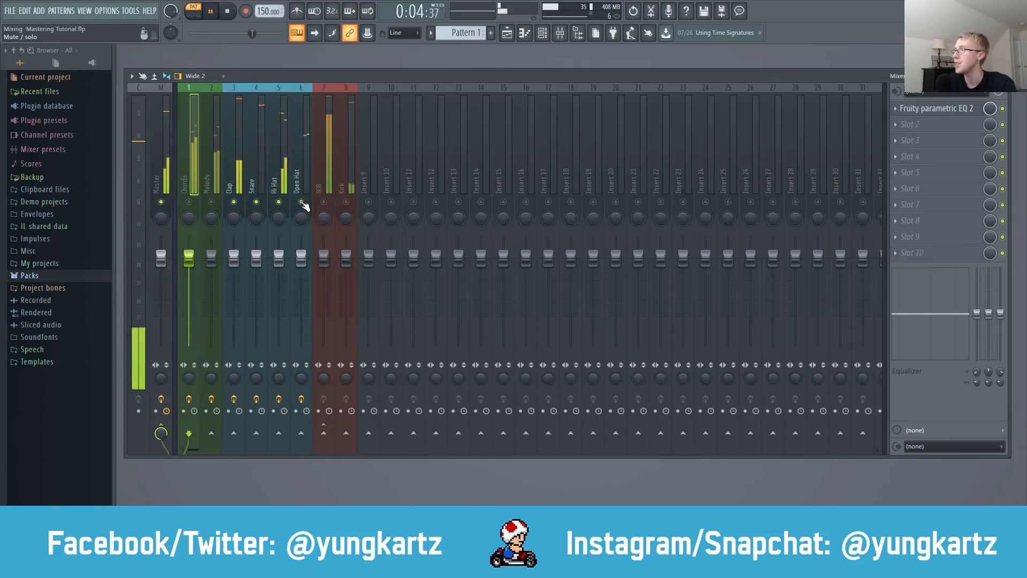
key("Right")
key("Right")
key("Right")
key("Right")
key("Right")
key("Right")
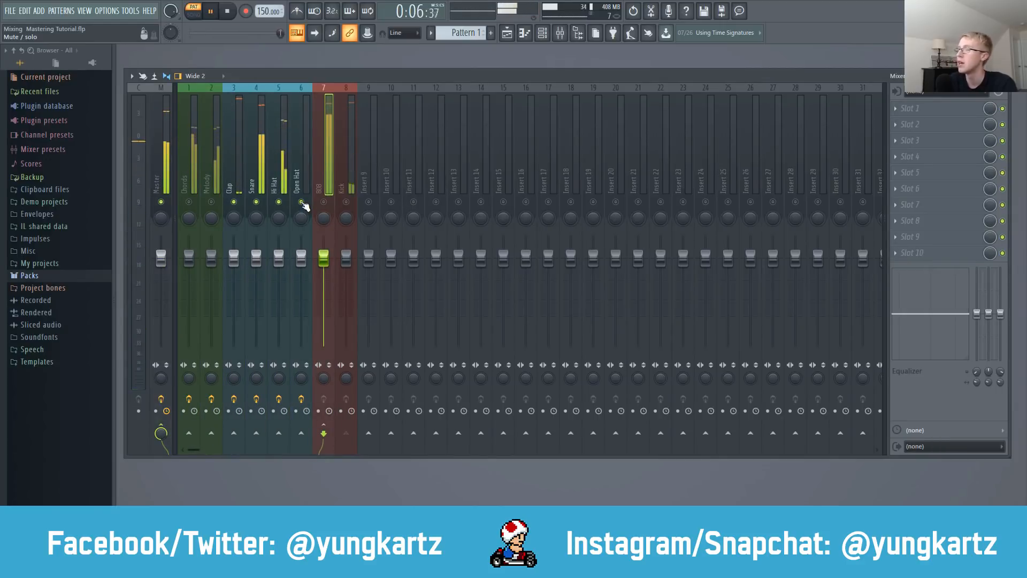
Step: Solo the 808 track and load Fruity Blood Overdrive into its first effect slot
right_click(325, 203)
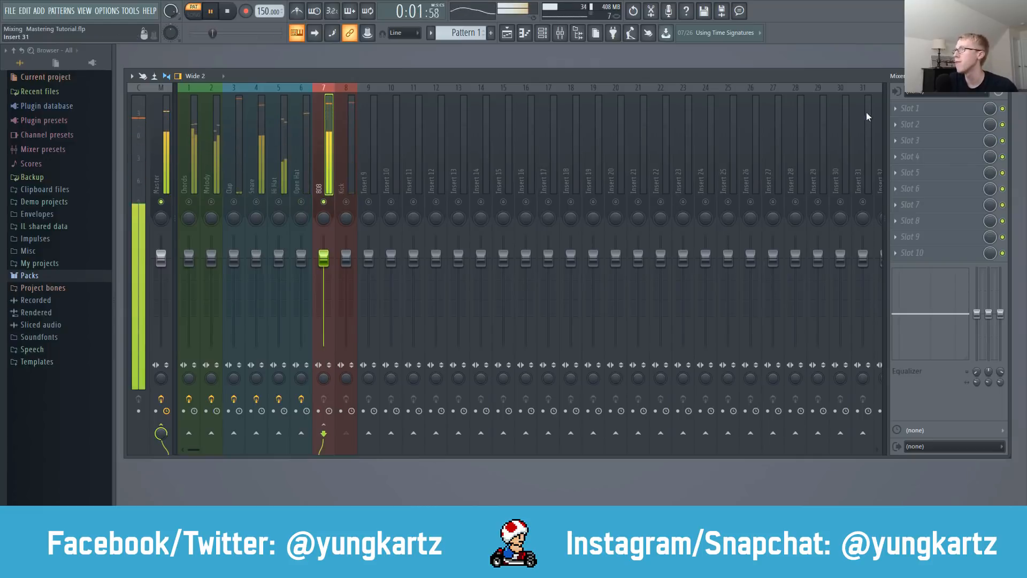
left_click(947, 114)
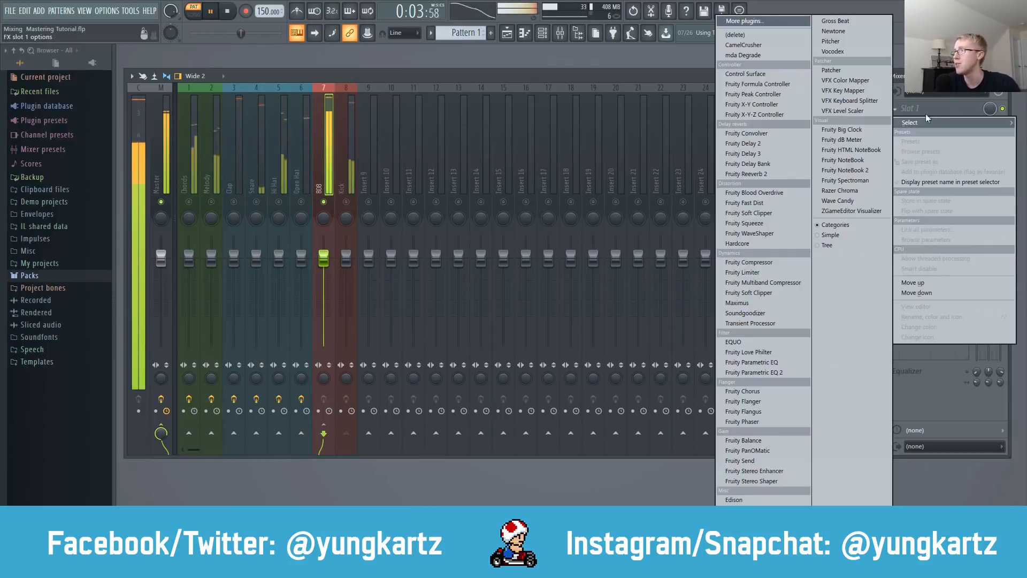
left_click(733, 193)
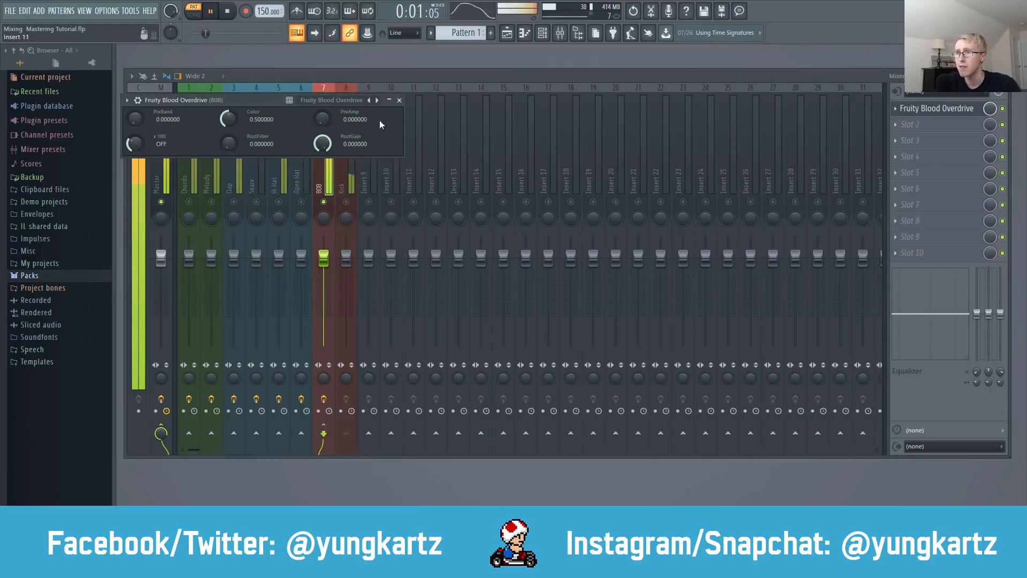
Step: Apply the Boost preset to the 808's Fruity Blood Overdrive and close the plugin
left_click(127, 100)
mouse_move(155, 131)
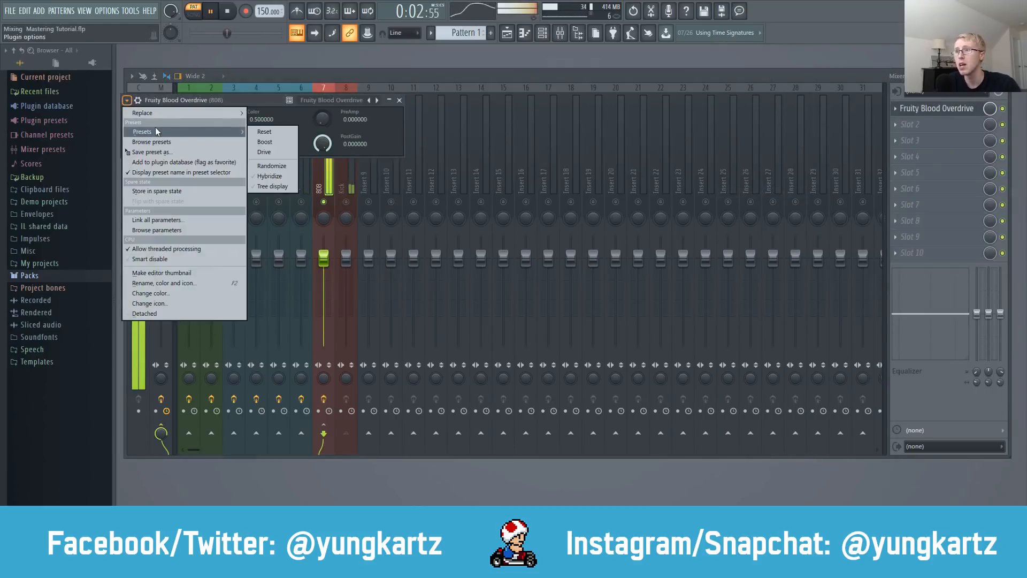
left_click(262, 142)
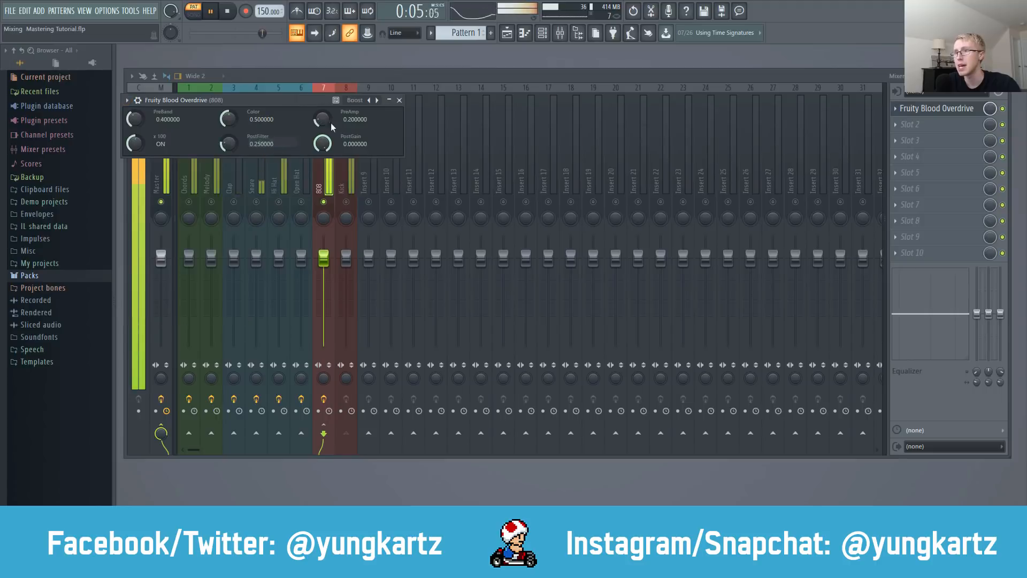
left_click(399, 100)
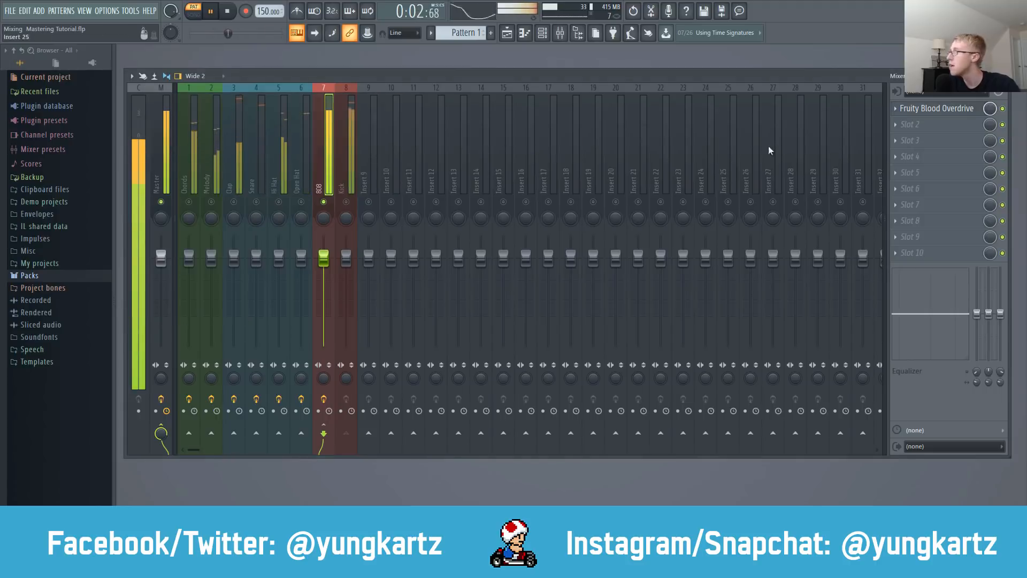
Step: Load Fruity Parametric EQ 2 into the 808's second slot and lower the band 7 high shelf to -18 dB at about 6033 Hz
left_click(912, 127)
left_click(750, 362)
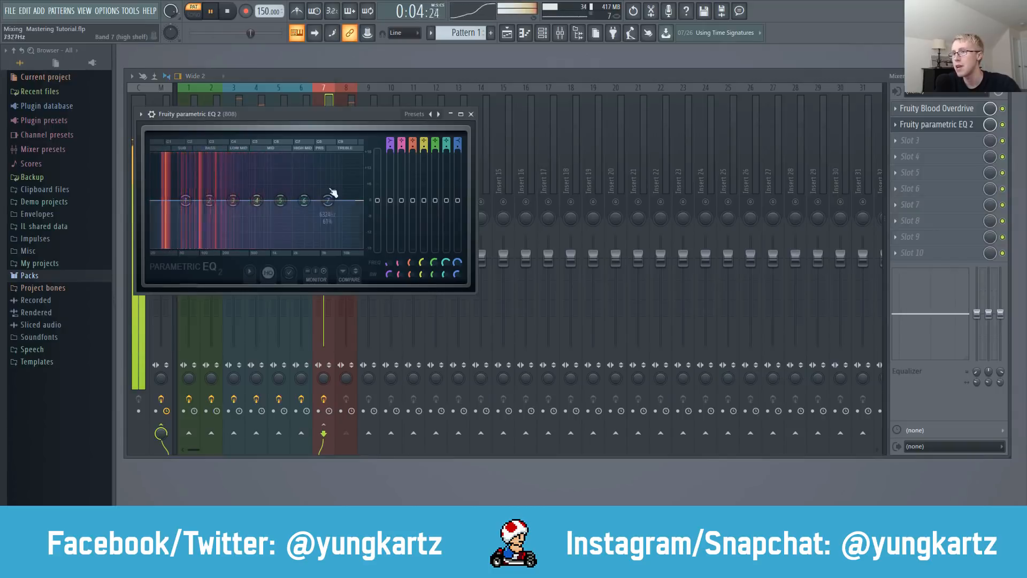
left_click_drag(327, 200, 325, 246)
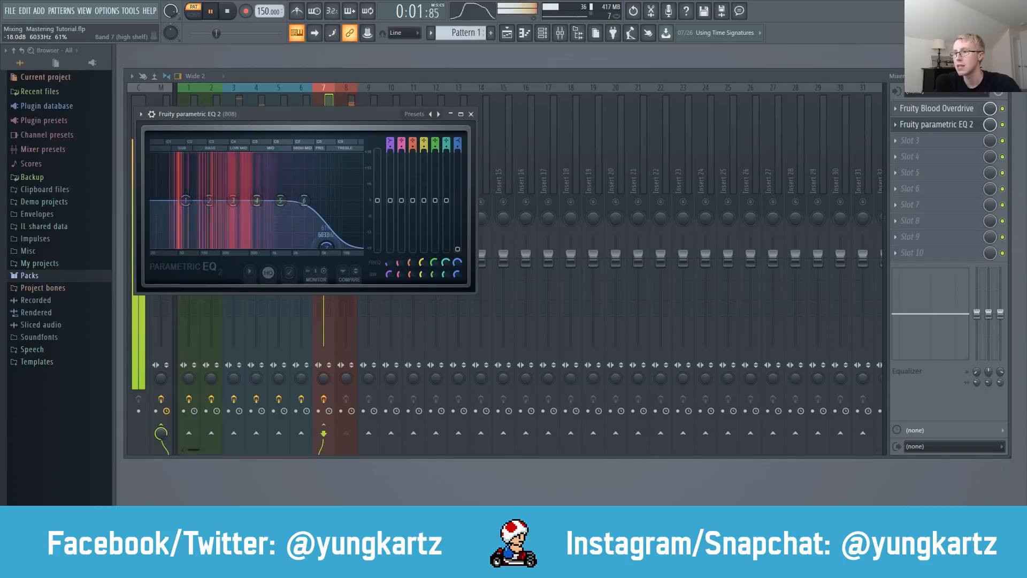
left_click(471, 114)
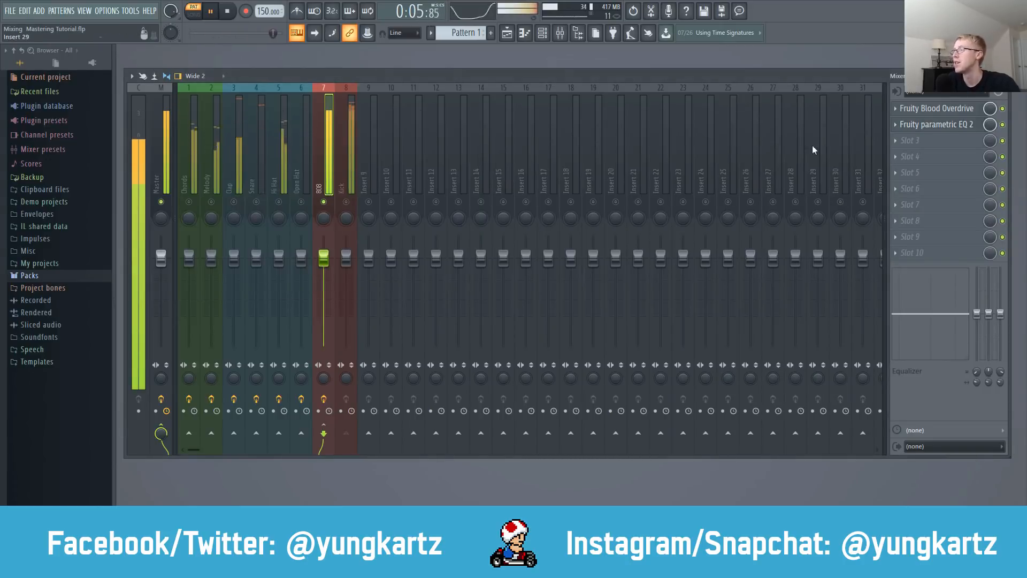
Step: Solo the Kick track and load Fruity Soft Clipper into its first effect slot
left_click(346, 132)
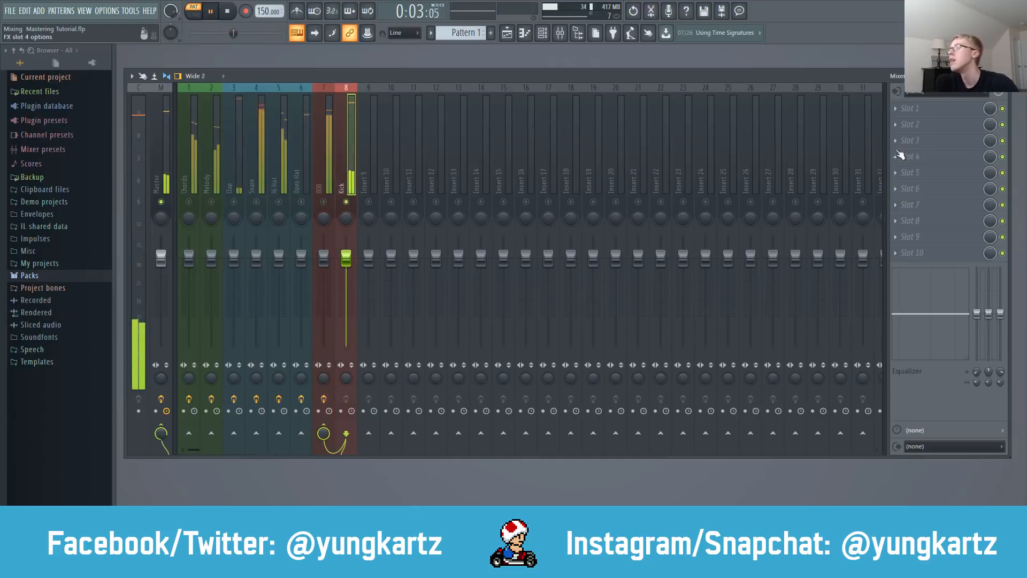
left_click(908, 110)
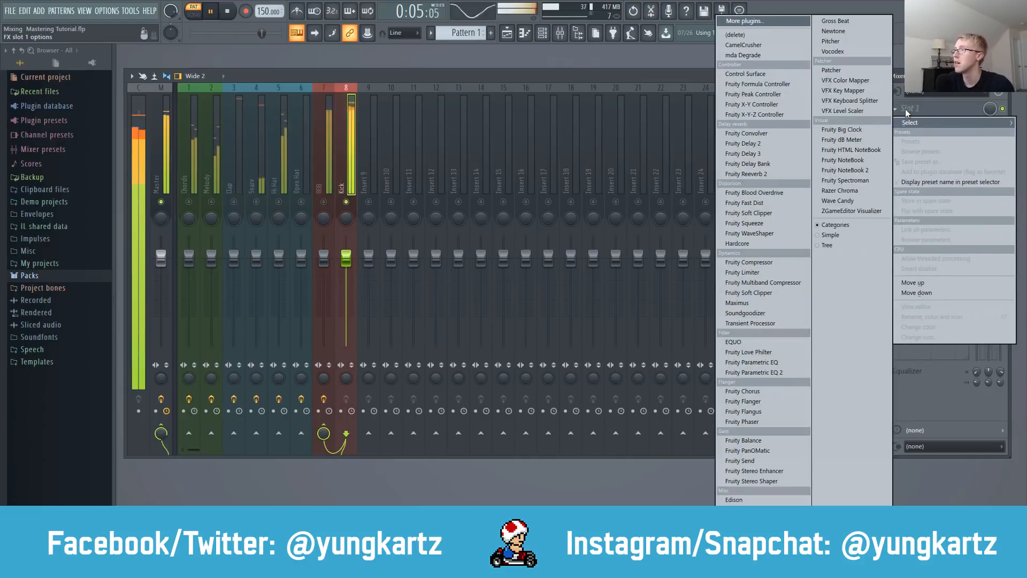
left_click(745, 212)
Step: Apply the preset with the straight response curve to the Kick's Fruity Soft Clipper and close the plugin
left_click(154, 127)
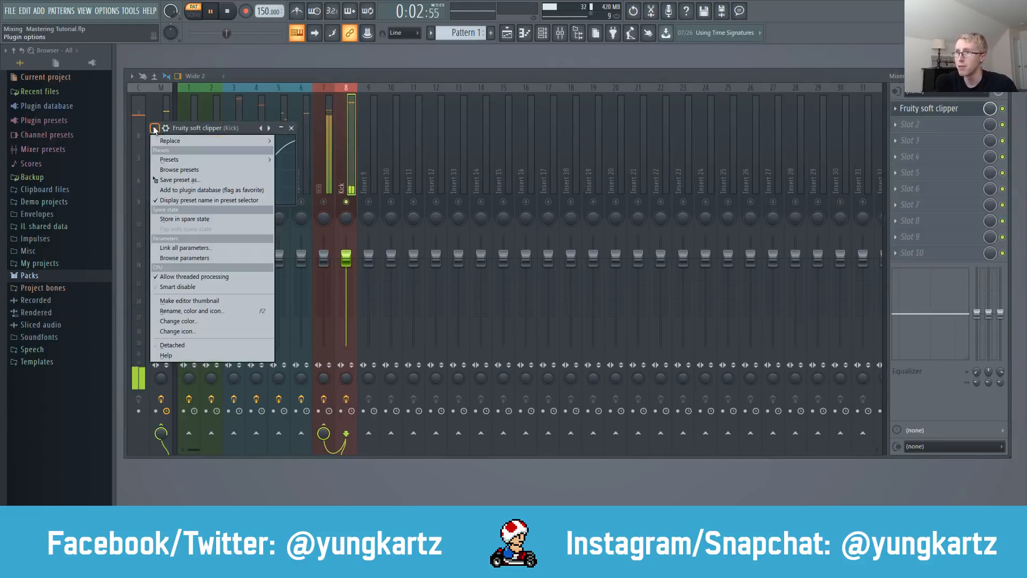
mouse_move(203, 161)
left_click(310, 170)
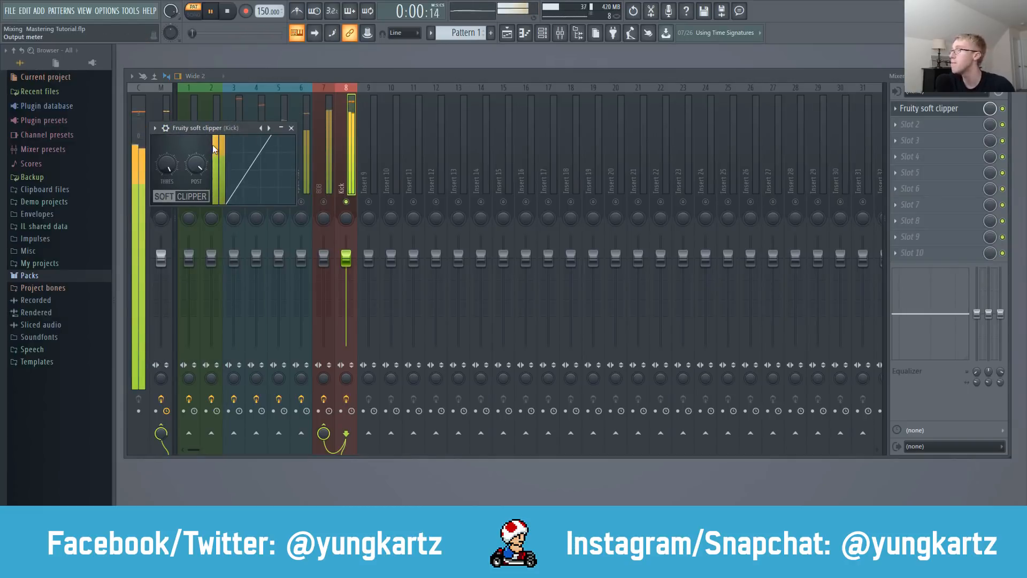
left_click(291, 128)
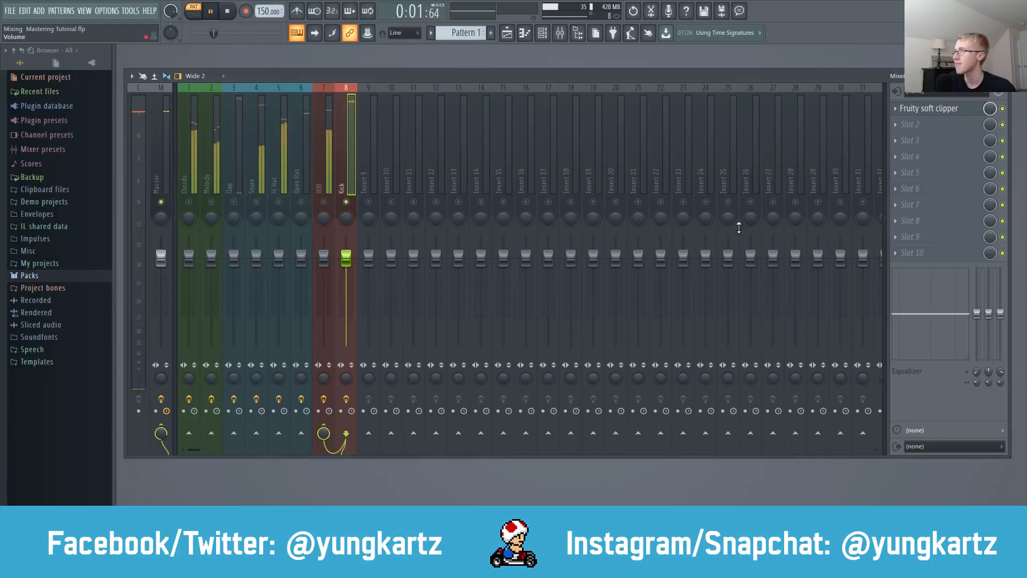
Step: Load CamelCrusher into the Kick track's second effect slot and apply its Kick preset
left_click(910, 126)
left_click(759, 43)
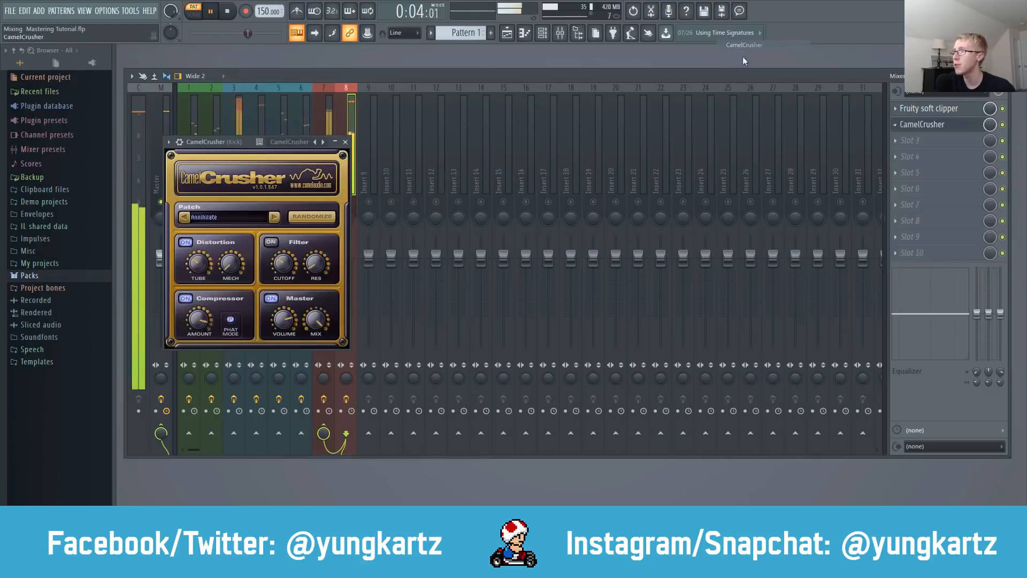
left_click(169, 142)
mouse_move(199, 173)
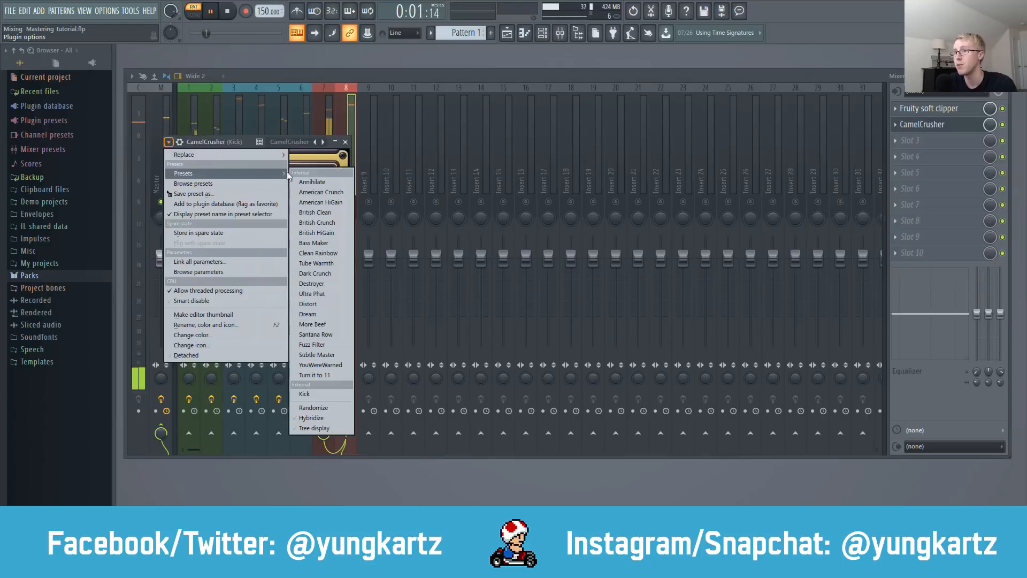
left_click(336, 391)
Step: Close CamelCrusher and reduce its mix level on the Kick track to about 52%
left_click_drag(253, 146, 384, 152)
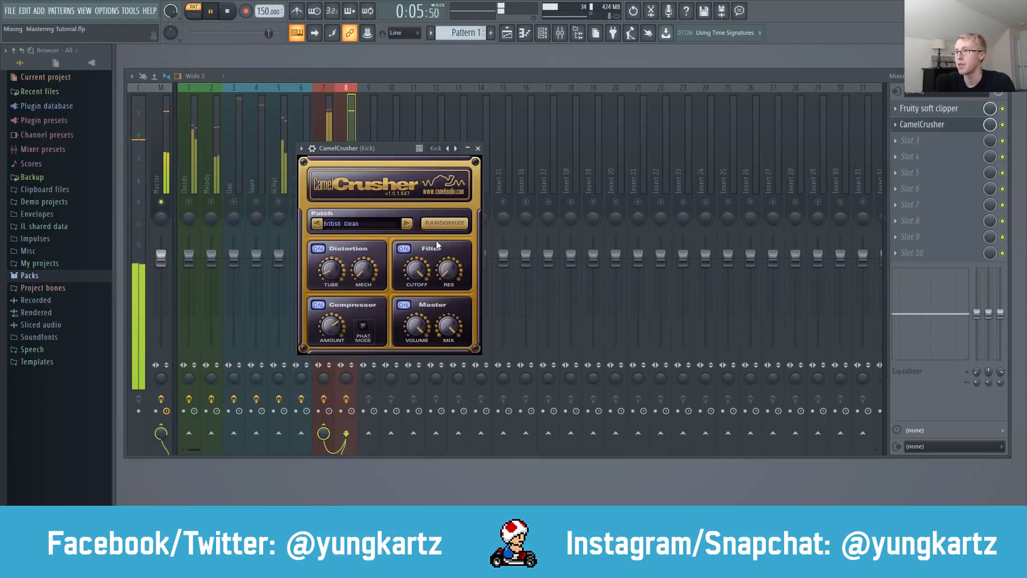
left_click(477, 149)
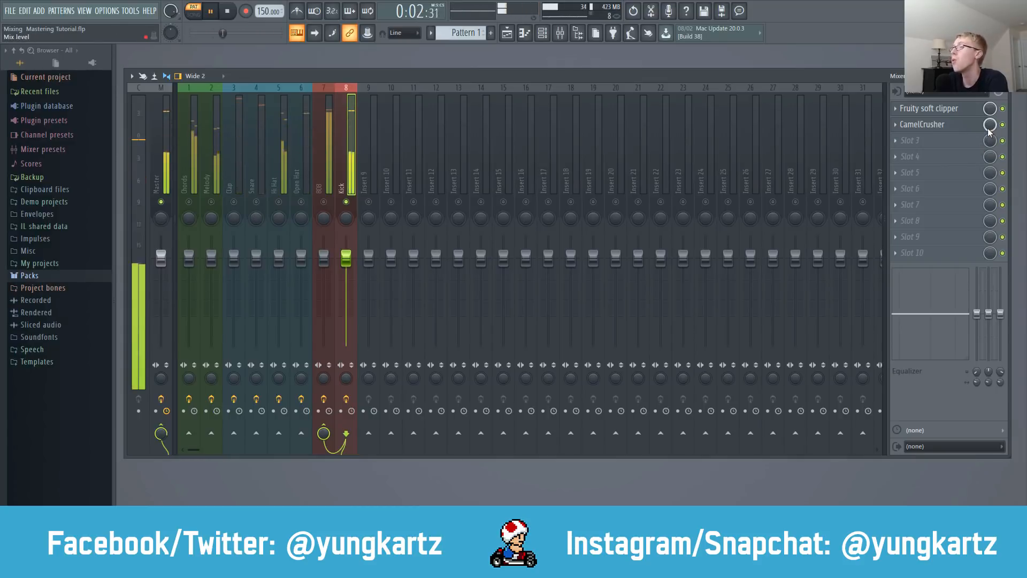
left_click_drag(991, 124, 991, 139)
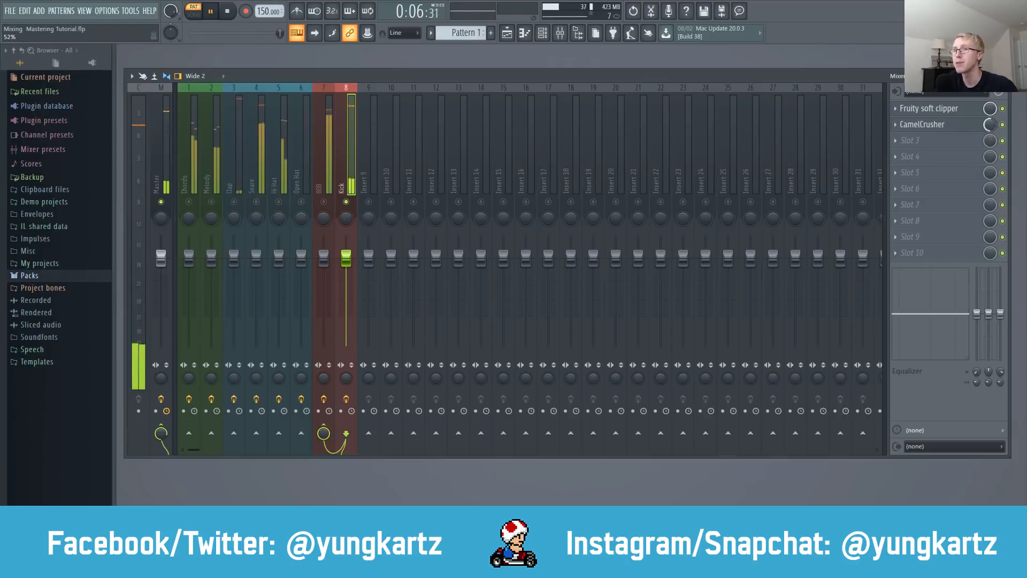
Step: Load Fruity Parametric EQ 2 into the Kick's third effect slot, cut the band 7 high shelf by 18 dB near 2598 Hz, and close it
left_click(908, 142)
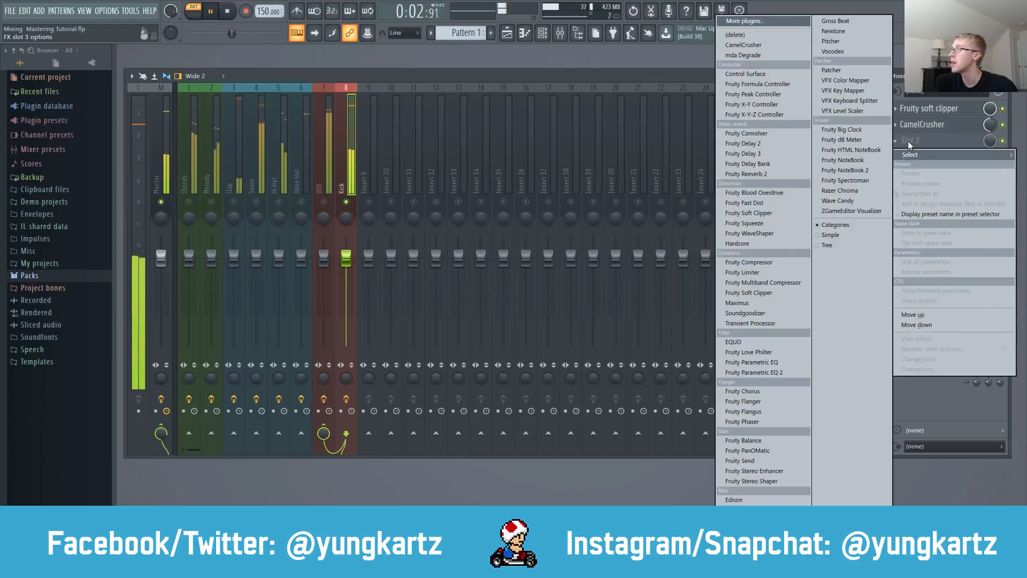
left_click(788, 373)
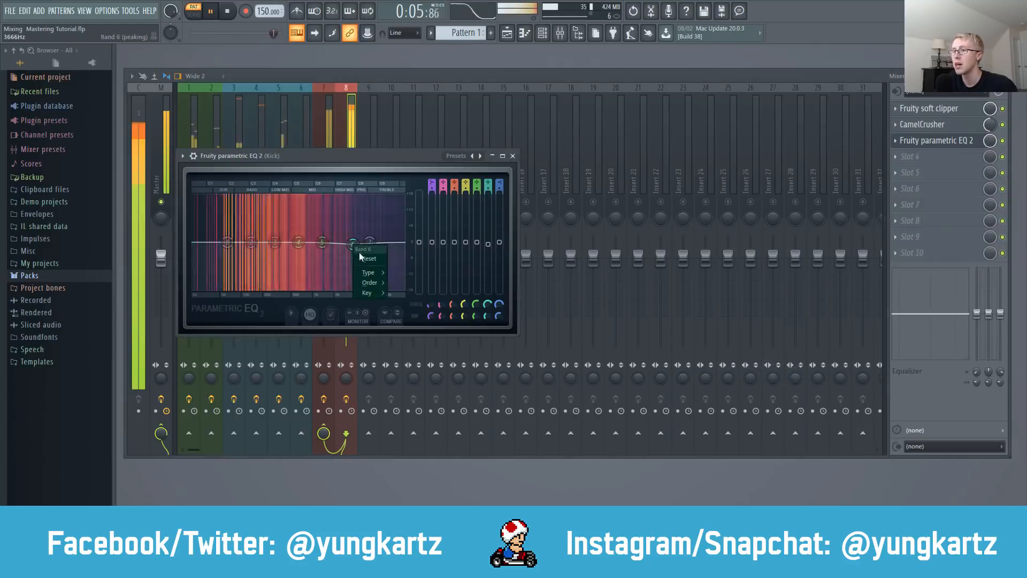
left_click_drag(370, 242, 343, 288)
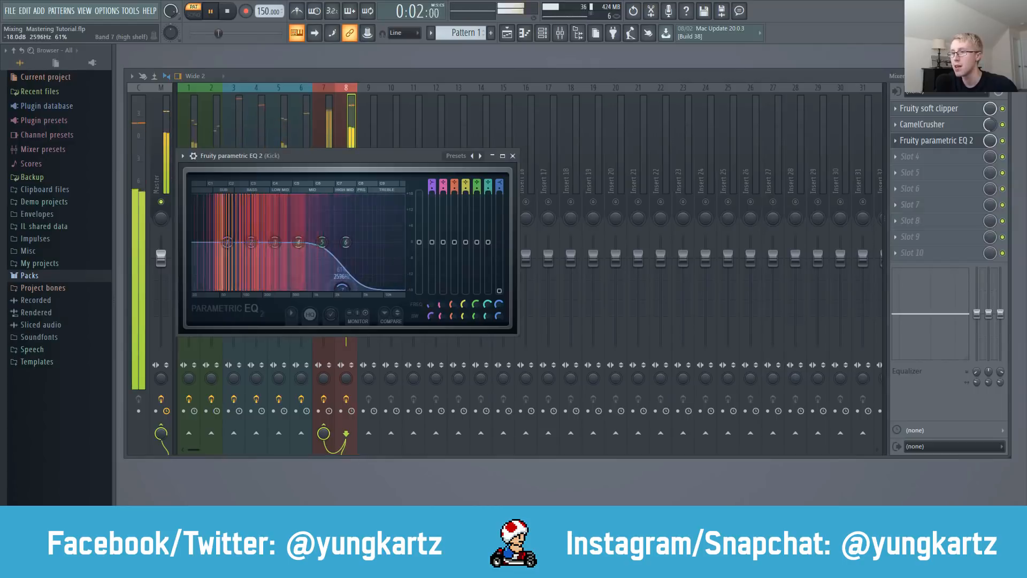
left_click(514, 156)
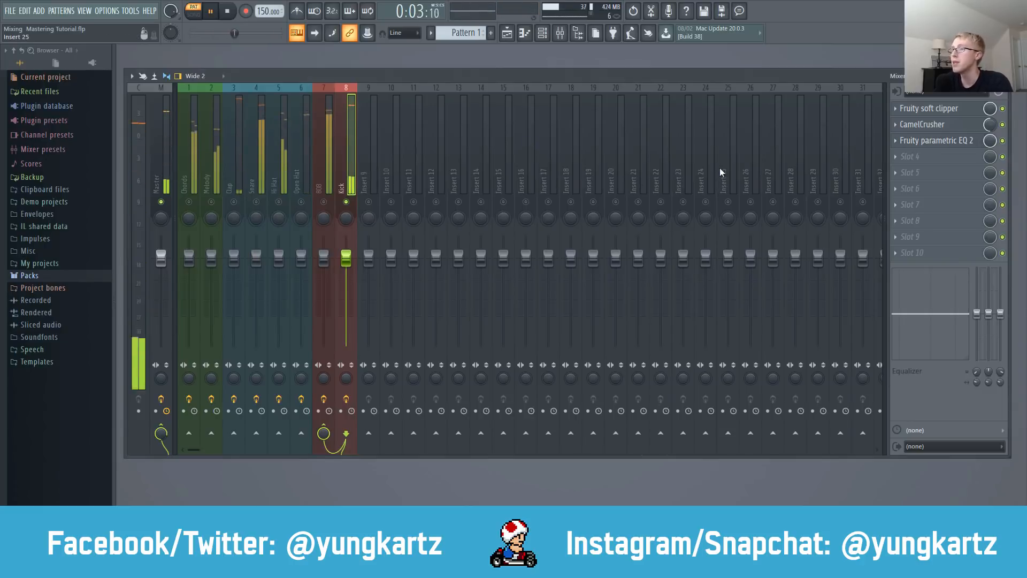
Step: Select the Chords track, unsolo the Kick to hear the full mix, and mute all the insert tracks
key("Left")
key("Left")
key("Left")
key("Left")
key("Left")
key("Left")
key("Left")
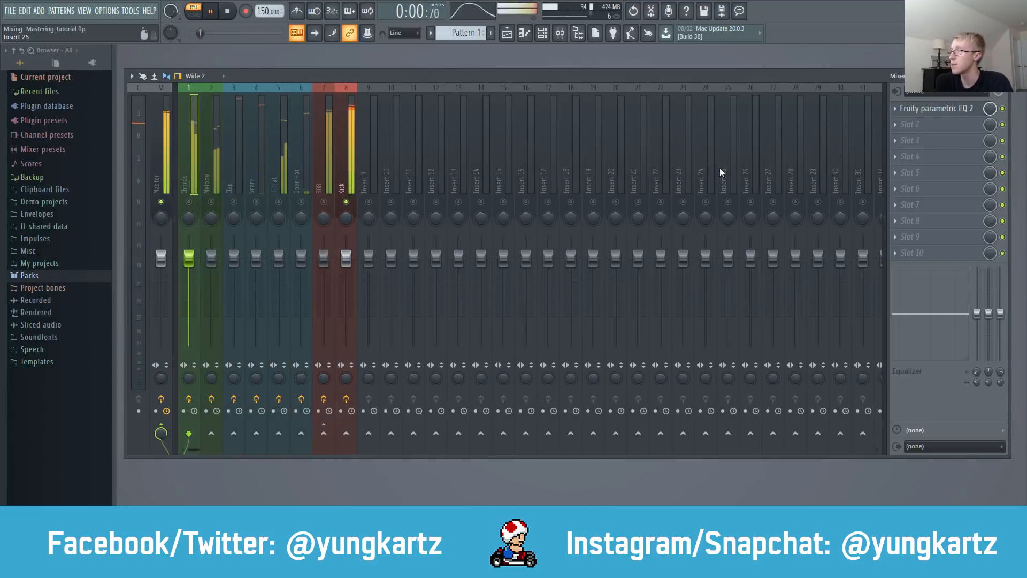
left_click(190, 202, "ctrl")
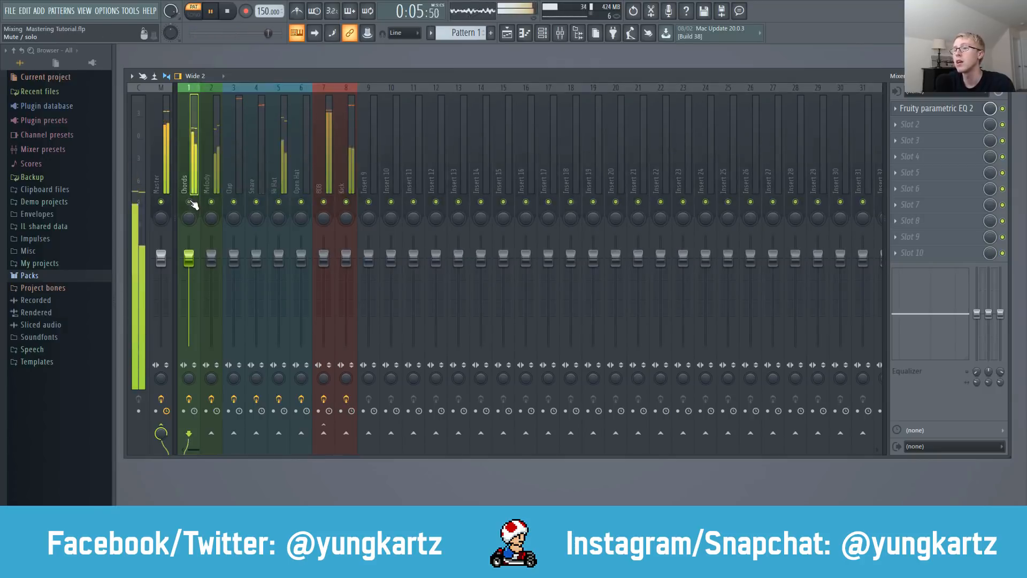
right_click(189, 202)
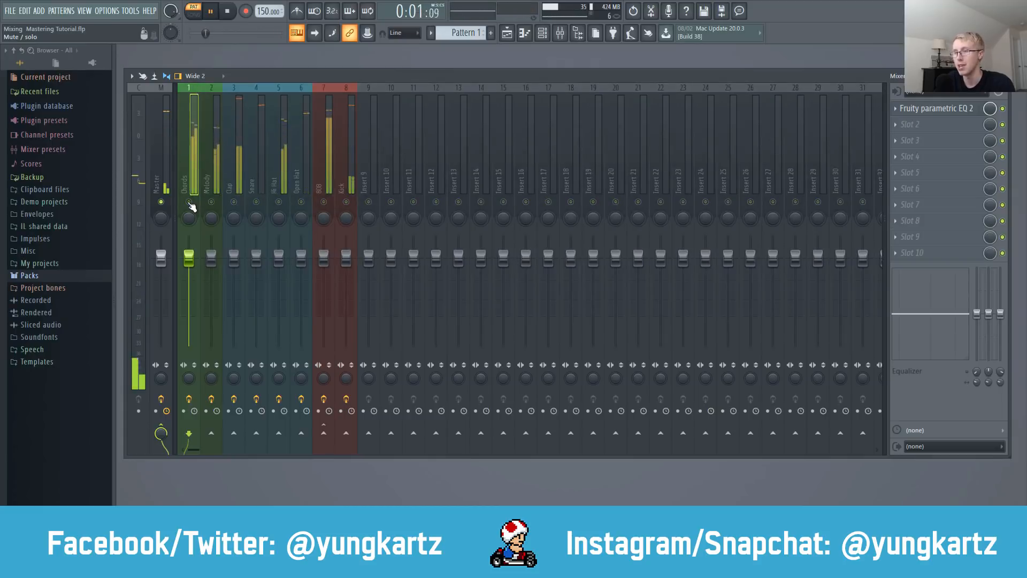
Step: Remove Fruity Limiter from the Master track's tenth effect slot
left_click(161, 148)
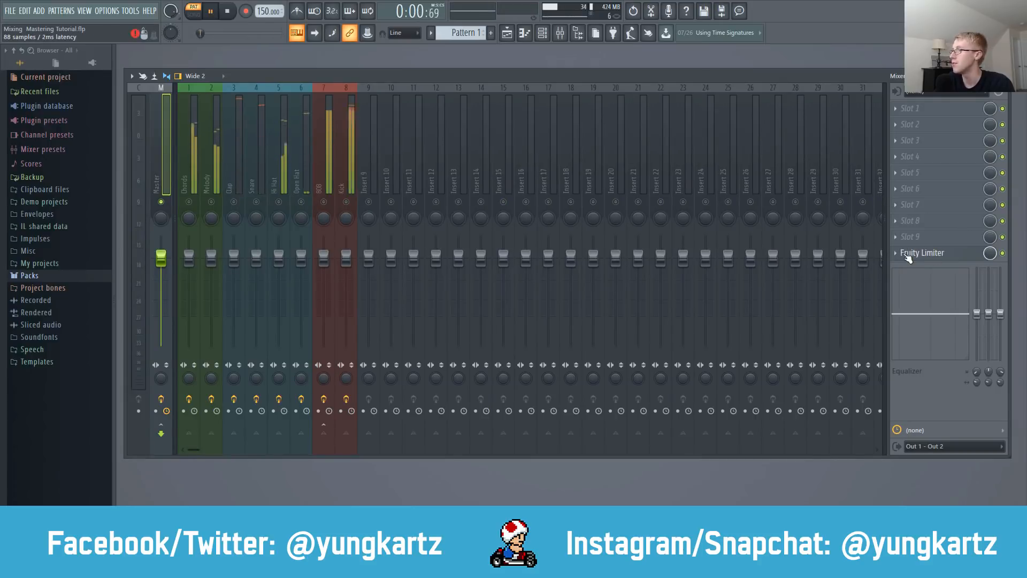
left_click(908, 259)
mouse_move(907, 268)
left_click(767, 34)
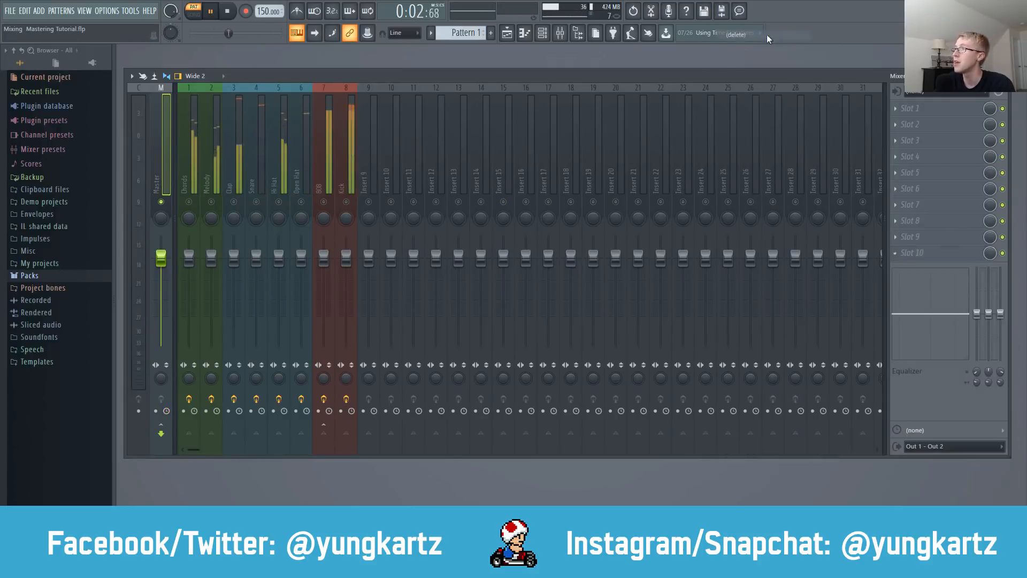
Step: Unmute every track to hear the full mix without the limiter, and mute them all again
right_click(193, 205)
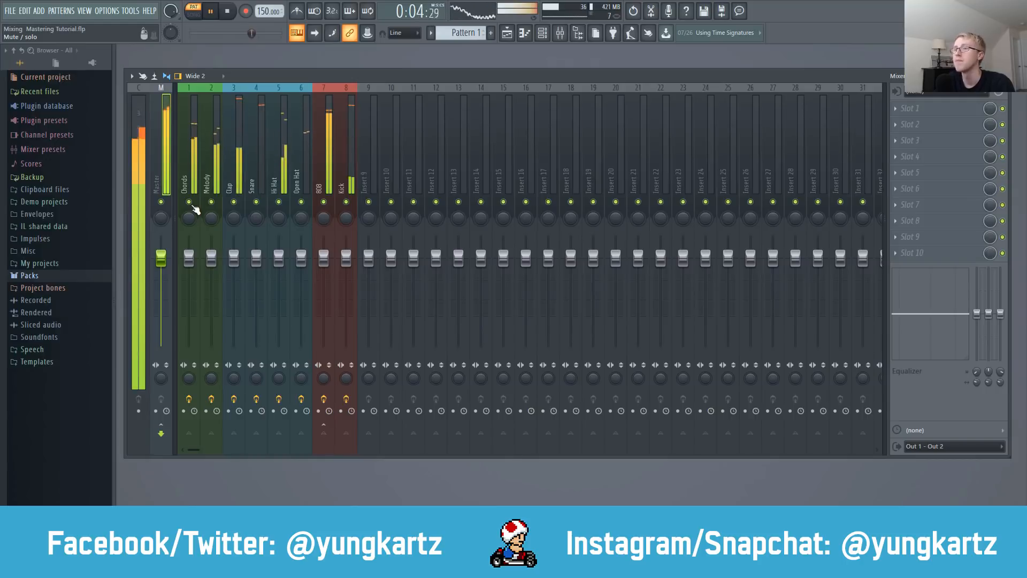
right_click(192, 205)
left_click(192, 205)
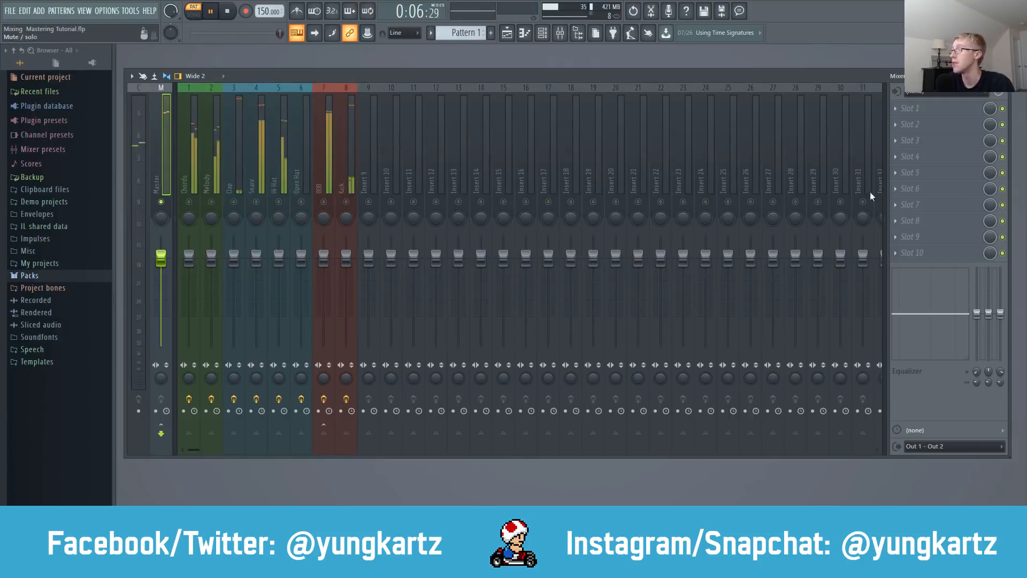
Step: Load Fruity Soft Clipper into the Master's first effect slot and close its window with the default settings
left_click(913, 108)
left_click(765, 213)
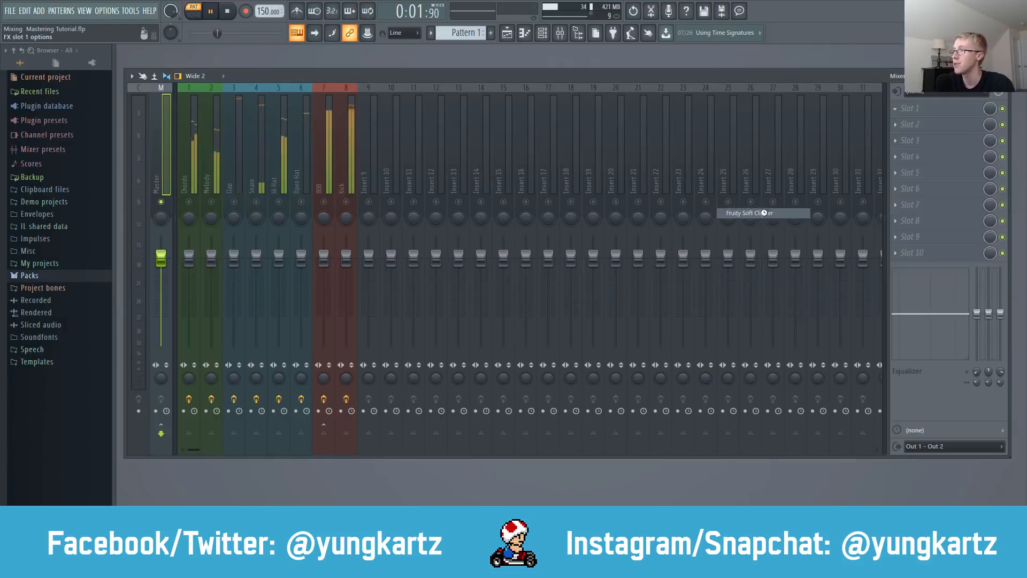
left_click_drag(233, 130, 359, 163)
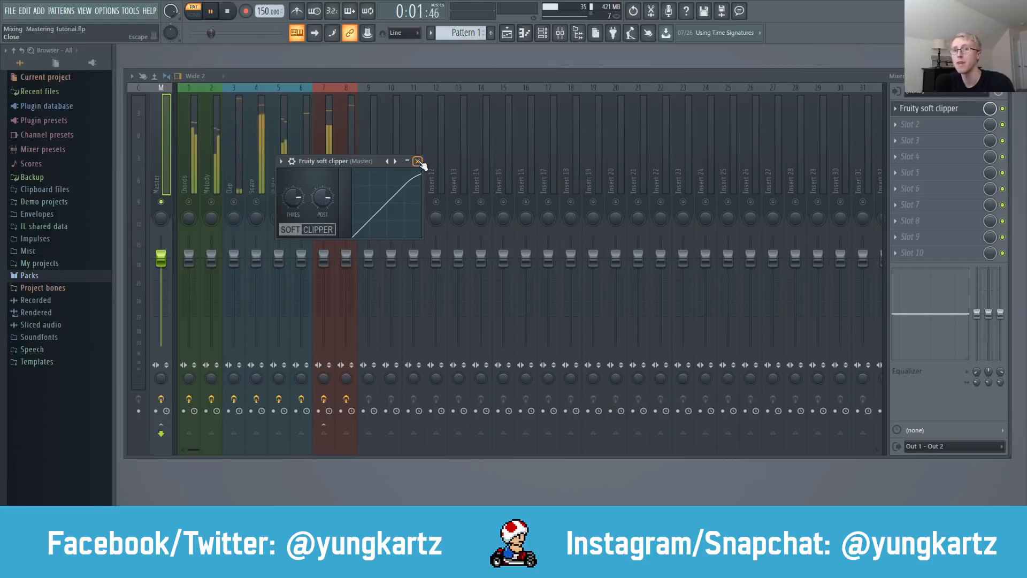
Step: Listen to the full mix through the Master's soft clipper, mute all tracks again and stop playback
left_click(190, 202)
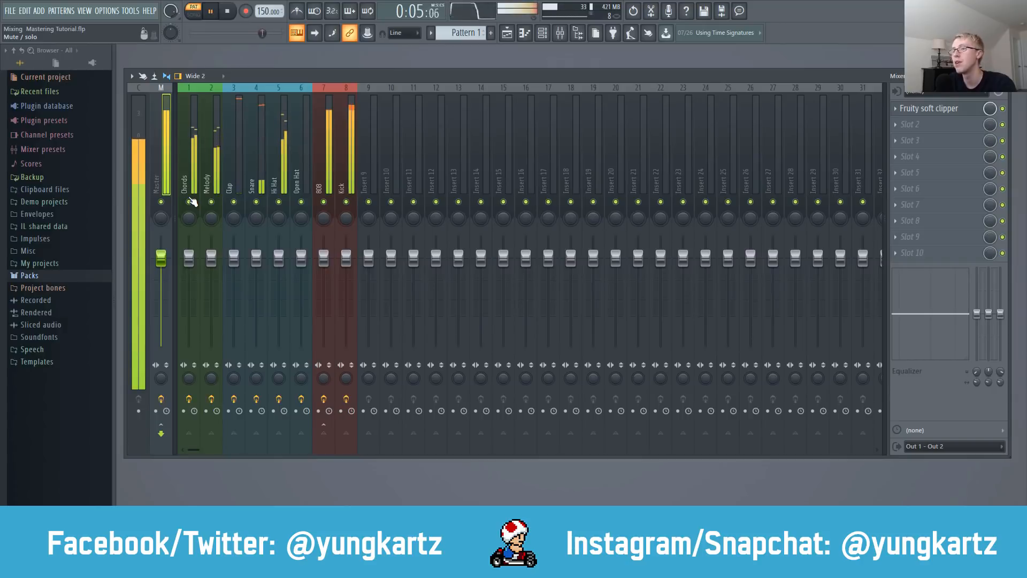
right_click(190, 201)
left_click(190, 200)
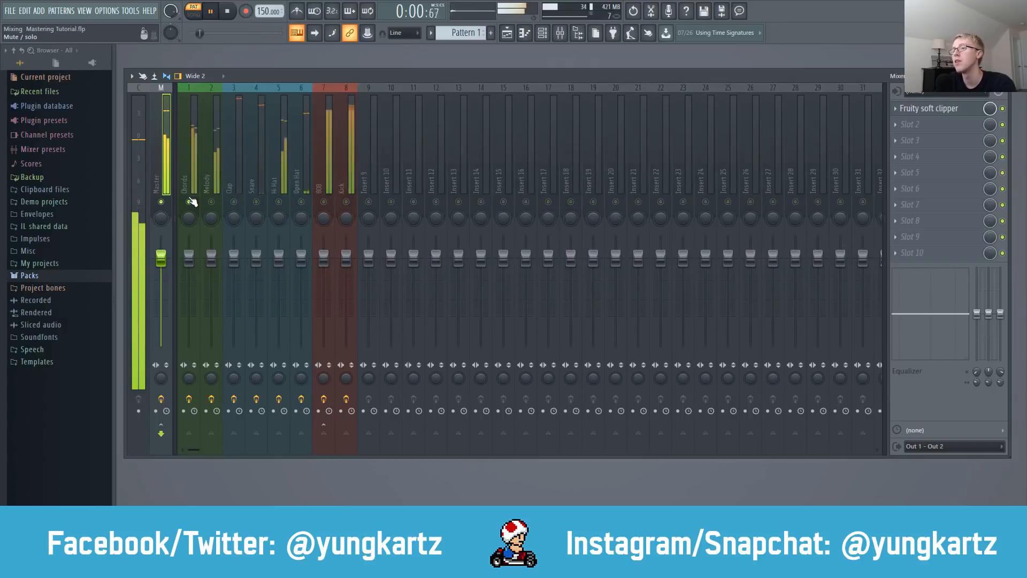
key("space")
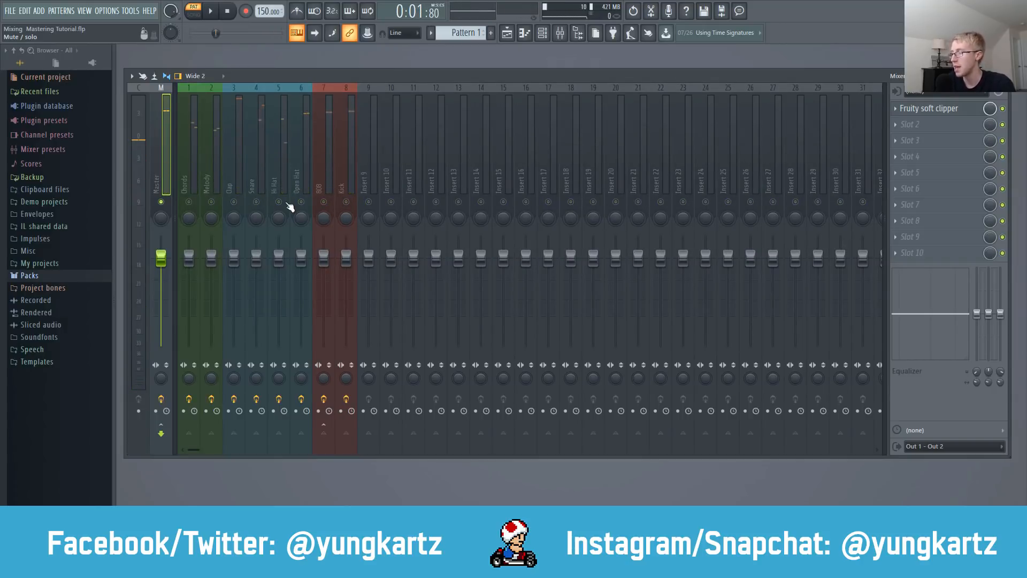
Step: Review the effect chains of the mixer tracks one by one from Chords to Kick
left_click(198, 139)
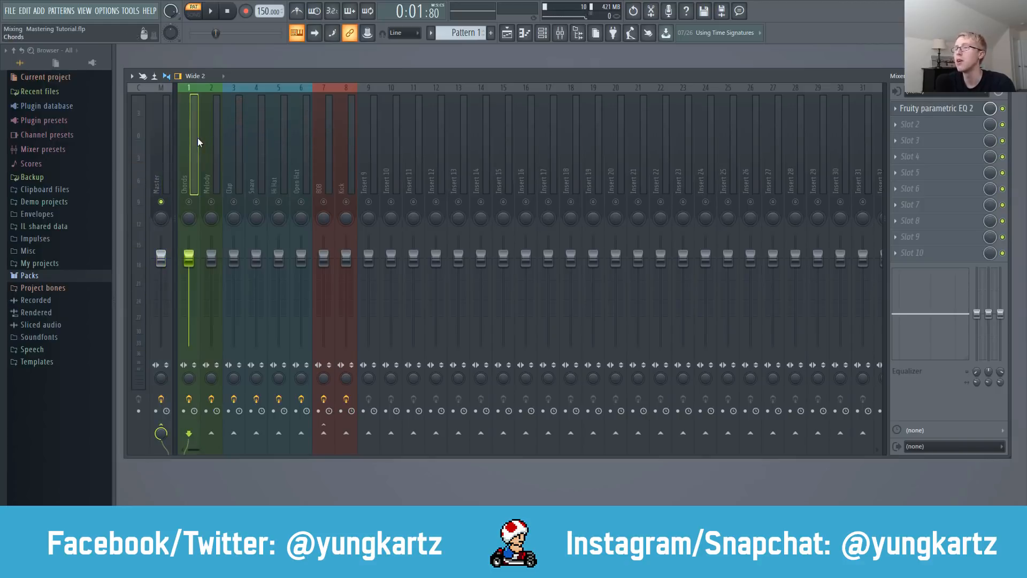
key("Right")
key("Right")
key("Right")
key("Right")
key("Right")
key("Right")
key("Right")
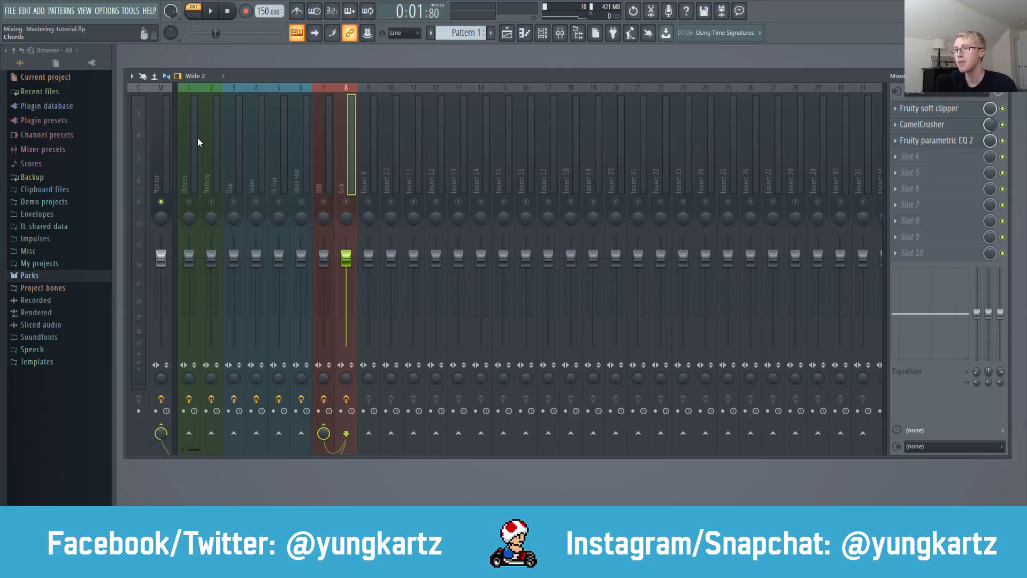
Step: Solo the Kick together with the 808, and remove and re-create the Kick's send to the 808
right_click(345, 202)
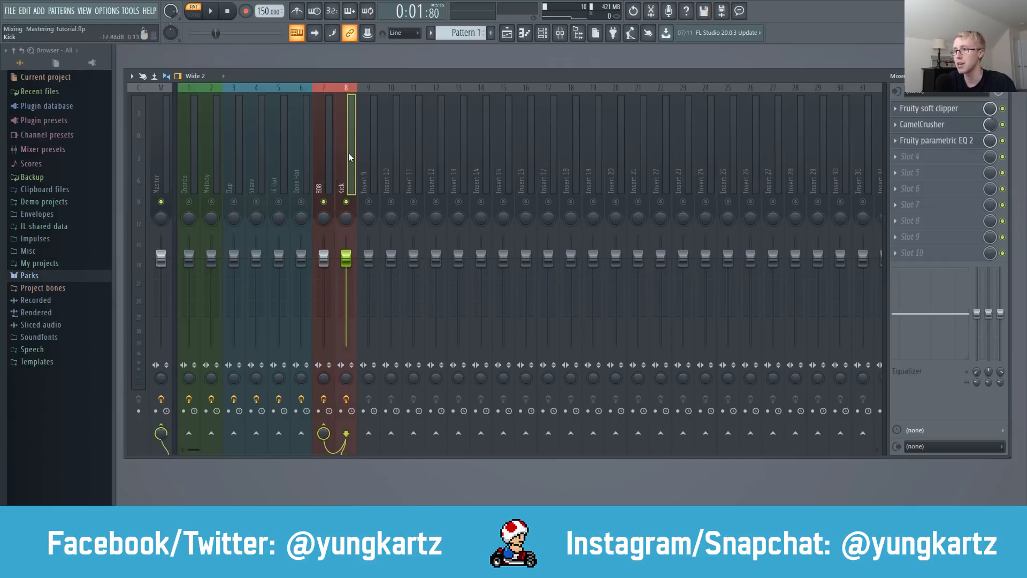
left_click(324, 433)
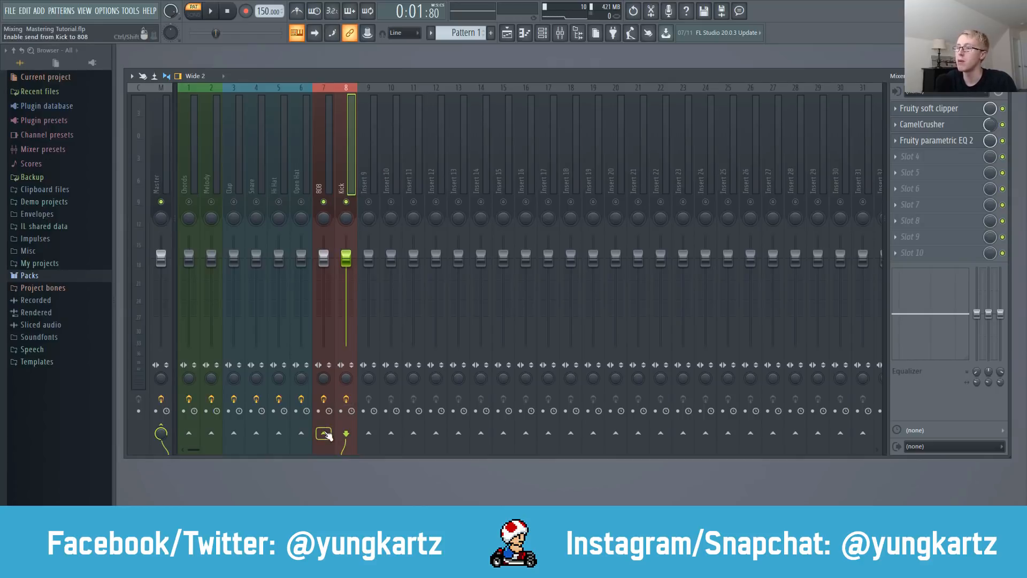
left_click(323, 434)
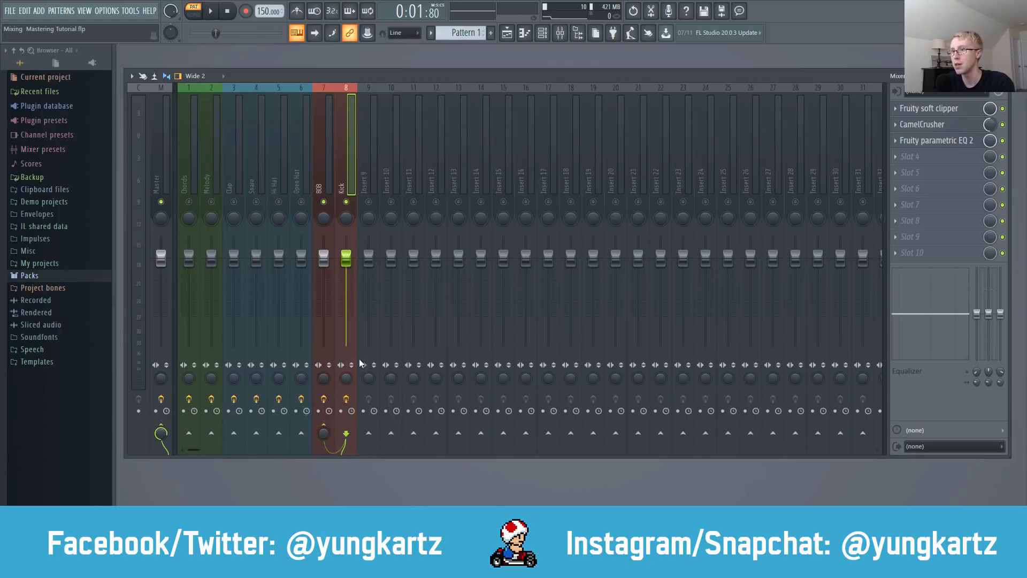
Step: Adjust the Kick's send level to the 808 while auditioning both tracks, trying 125% and a lowered level
key("space")
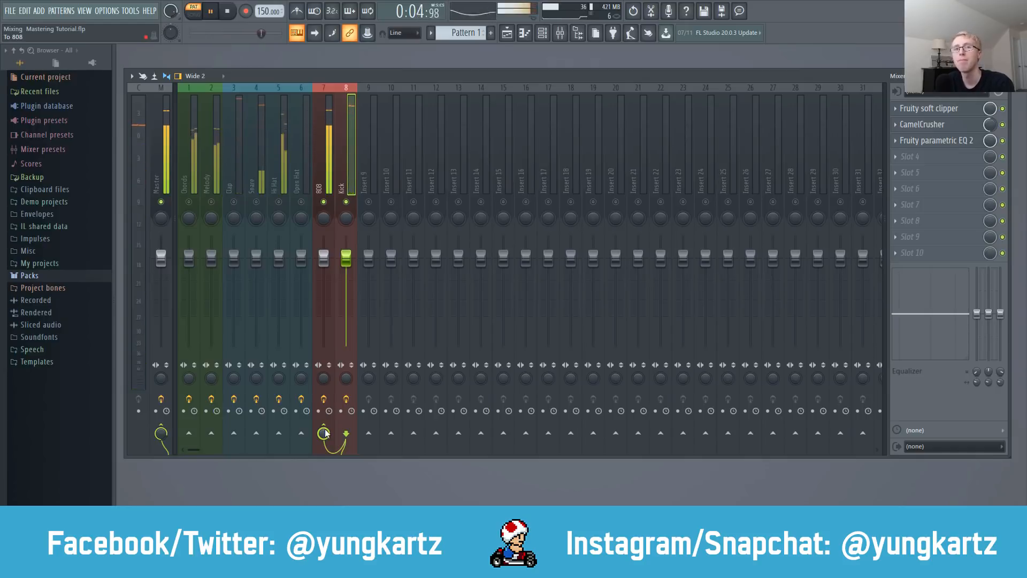
key("space")
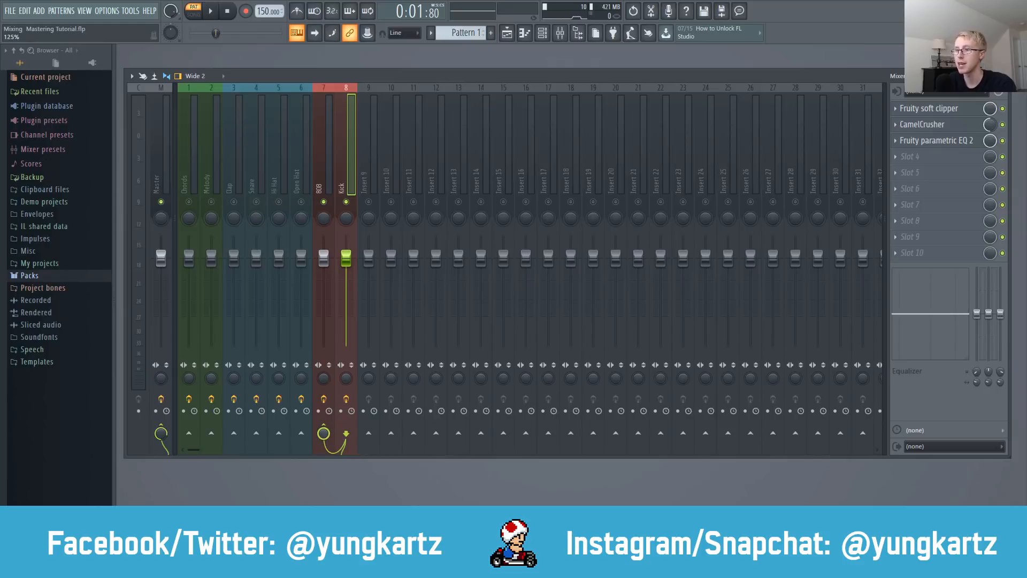
left_click_drag(324, 434, 324, 465)
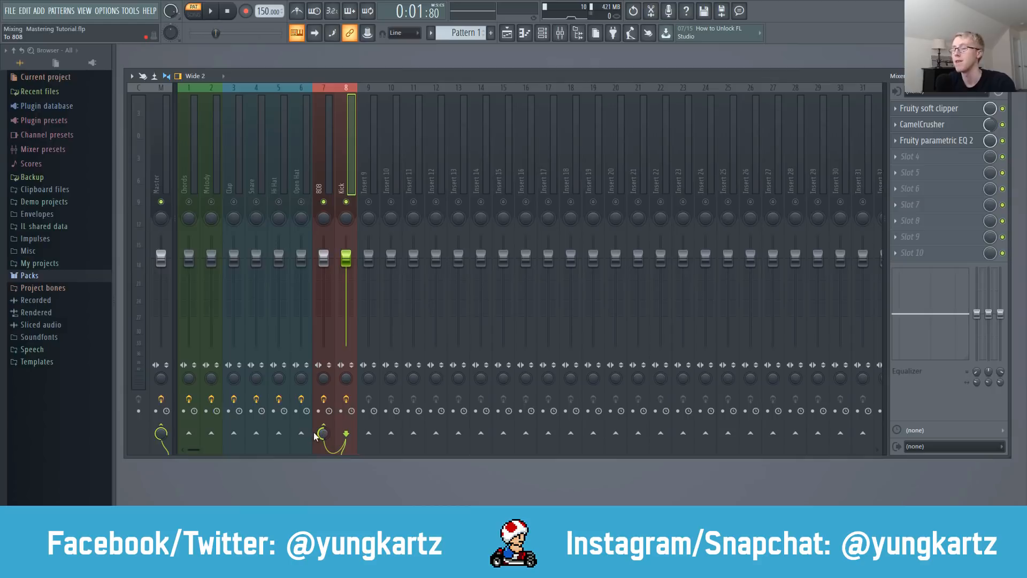
key("space")
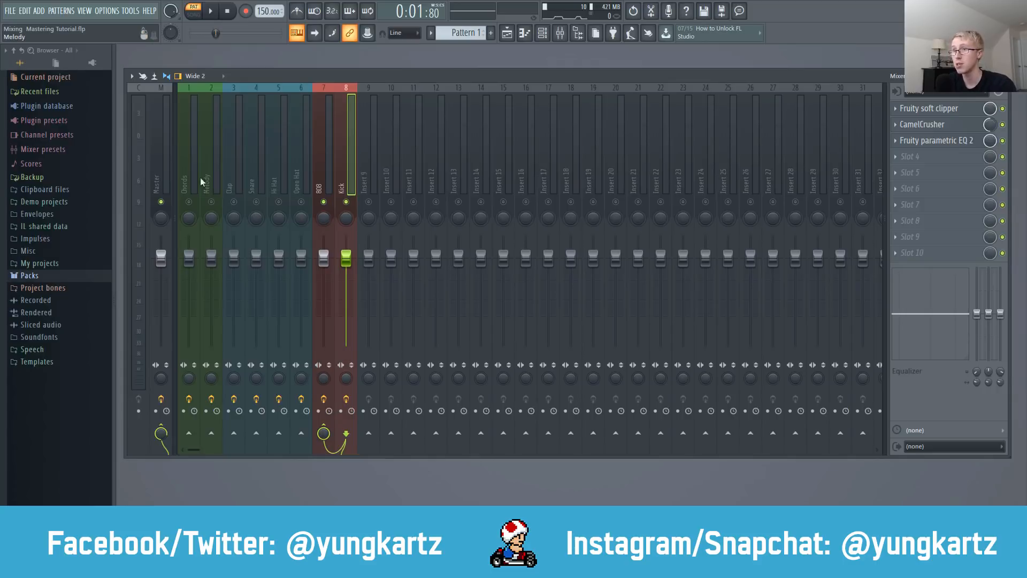
Step: Solo the Kick track again and mute the 808 so only the Kick is heard
left_click(169, 130)
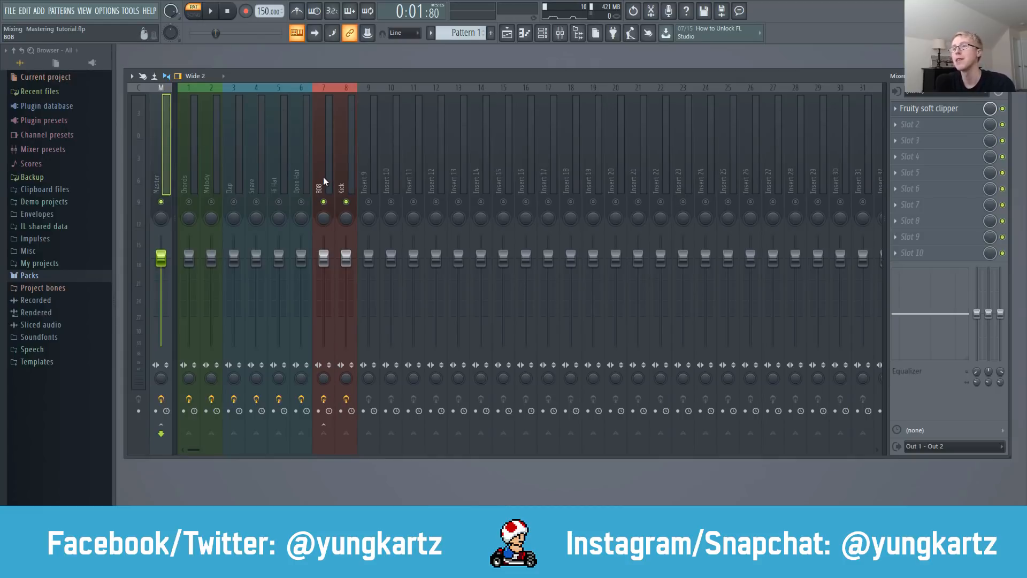
right_click(346, 203)
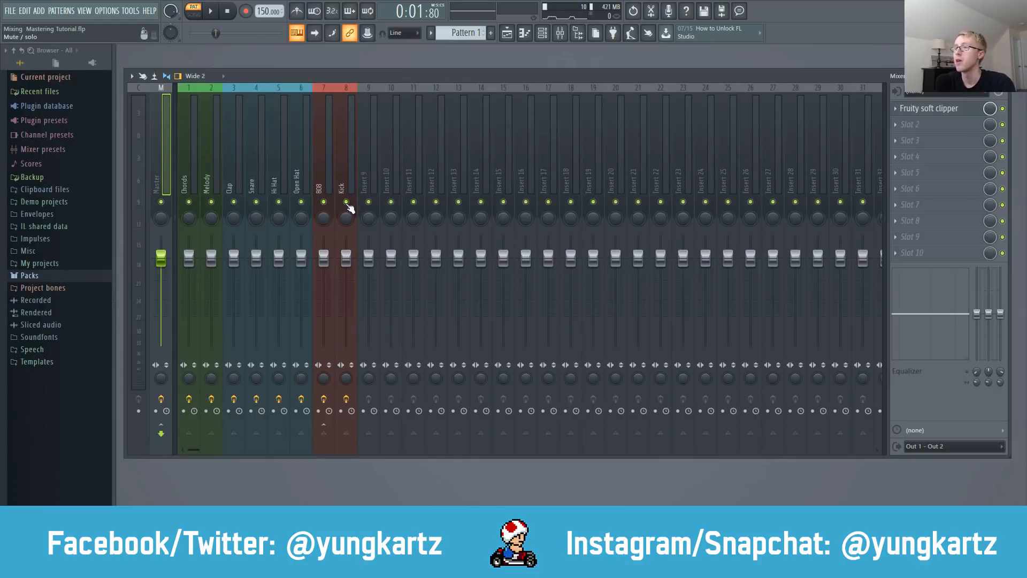
right_click(346, 202)
left_click(324, 202)
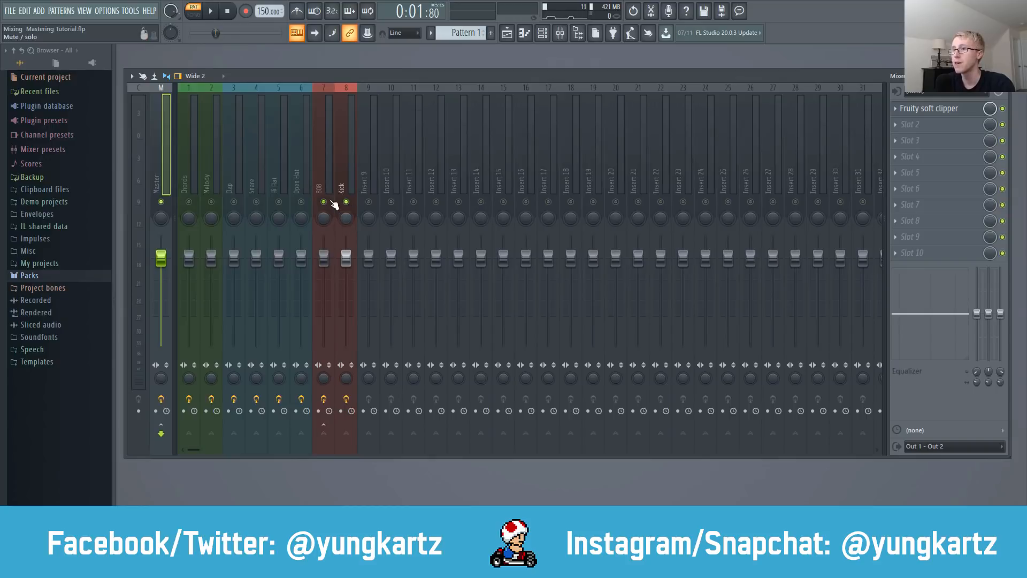
Step: Play the soloed Kick, pull its volume fader fully down, and bring it up to about -8.5 dB
left_click_drag(349, 262, 348, 316)
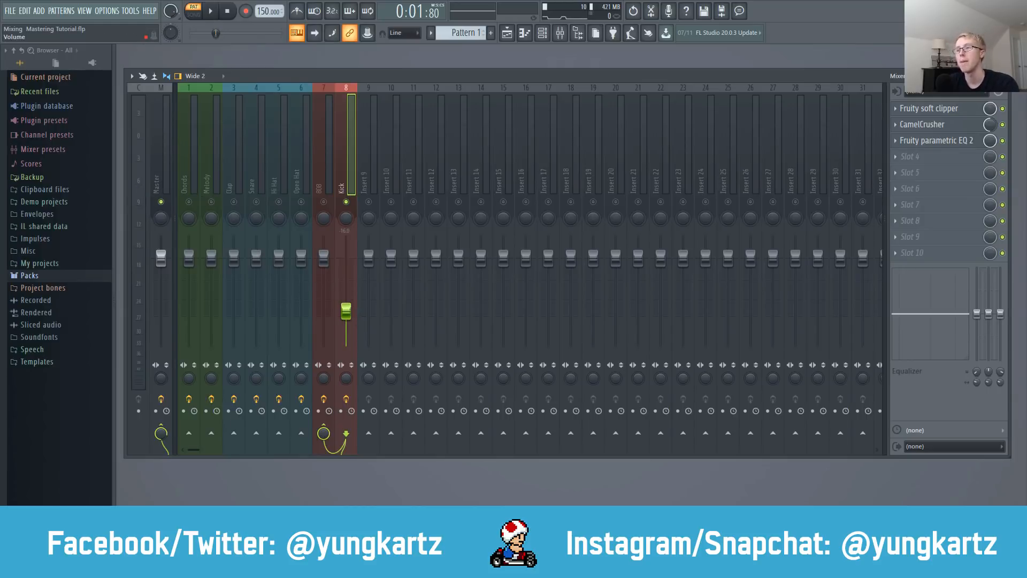
left_click_drag(346, 311, 346, 282)
key("space")
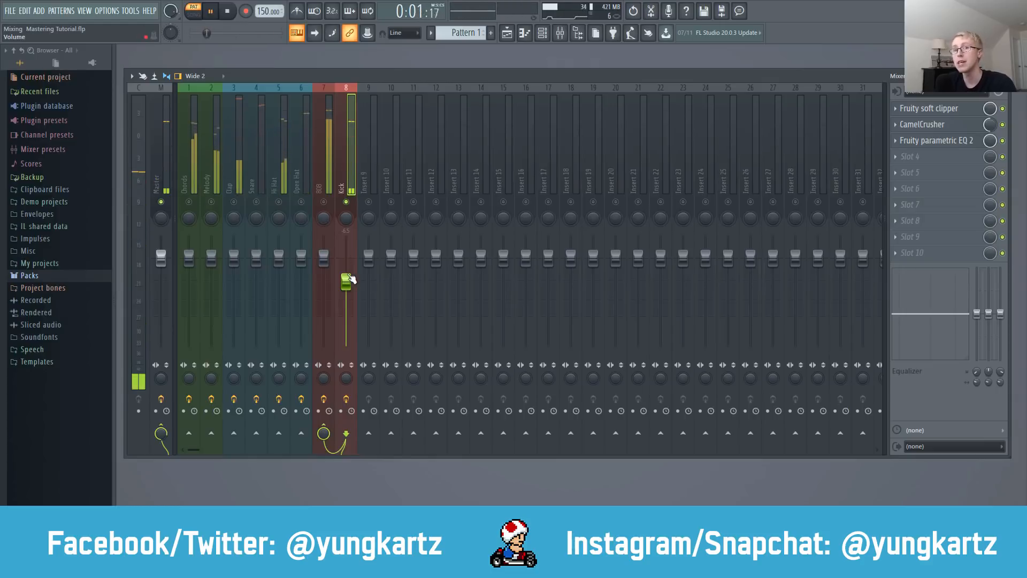
left_click_drag(346, 281, 346, 344)
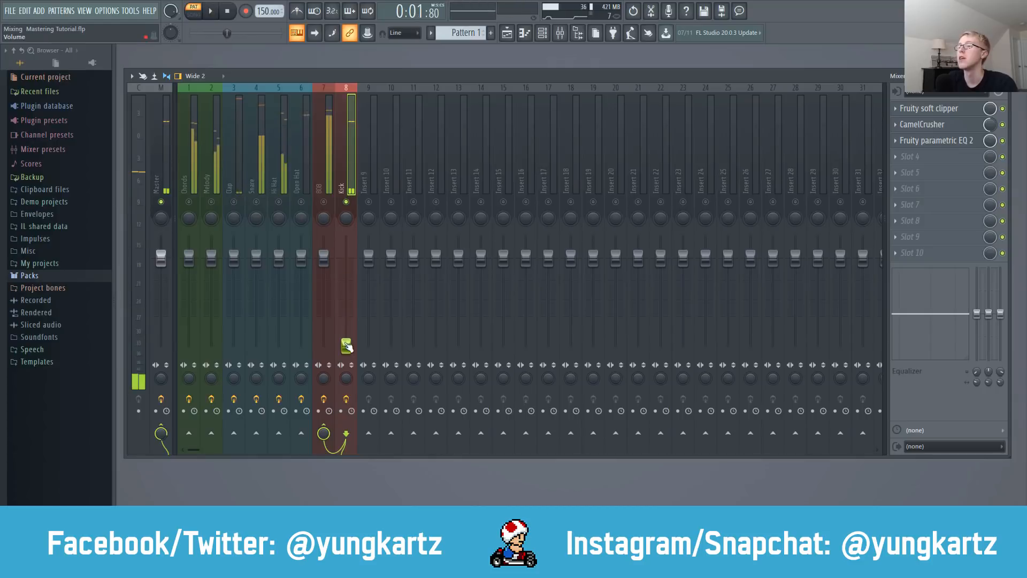
key("space")
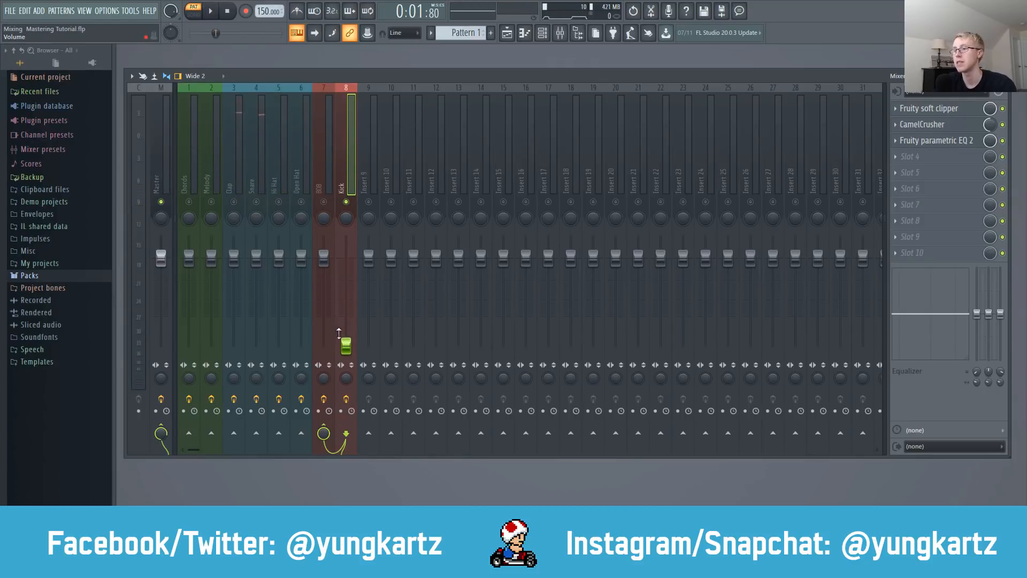
key("space")
left_click_drag(339, 333, 347, 294)
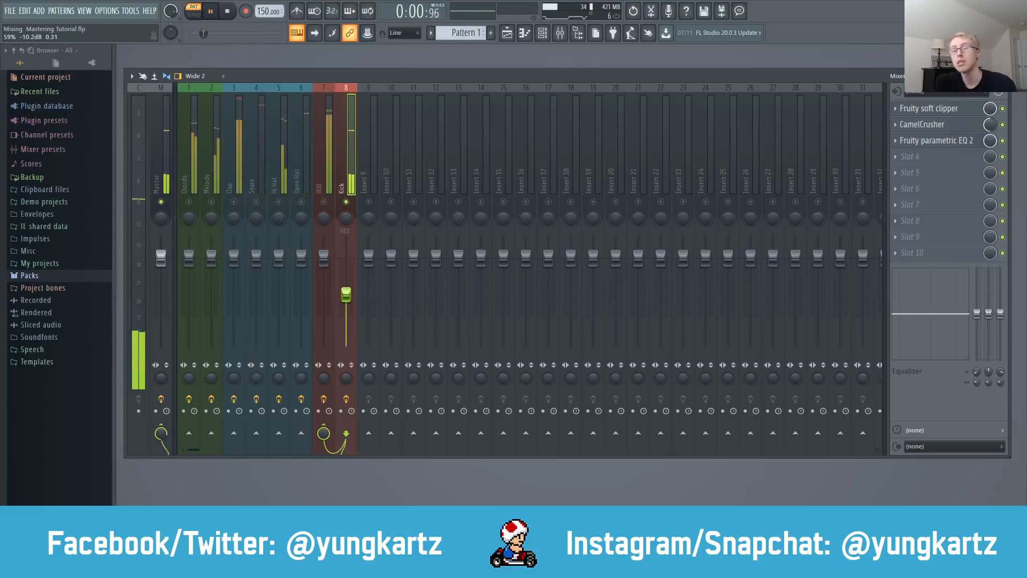
left_click_drag(347, 294, 349, 291)
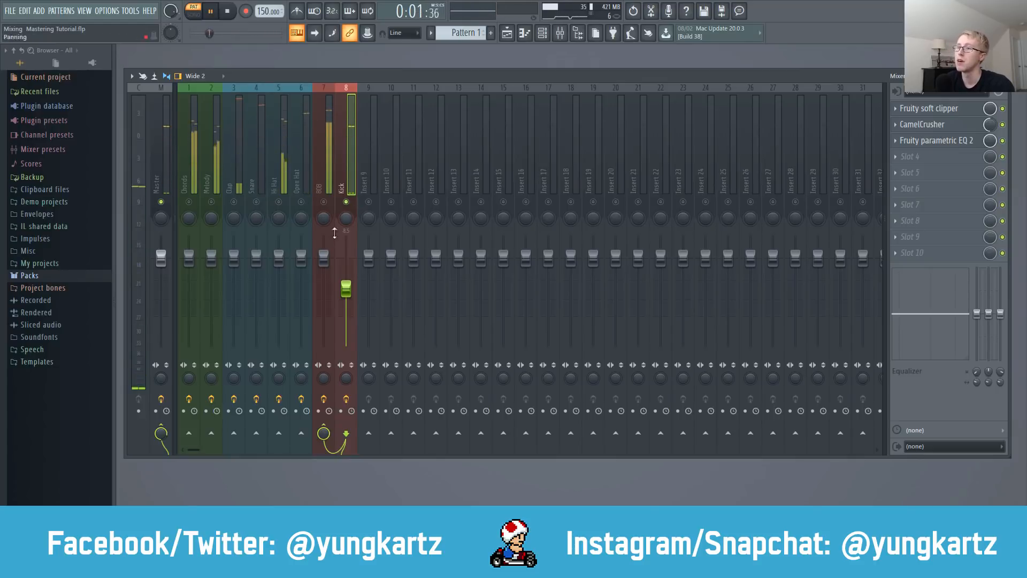
Step: Unmute the 808 and lower its volume fader to roughly the Kick's level
left_click_drag(324, 259, 324, 291)
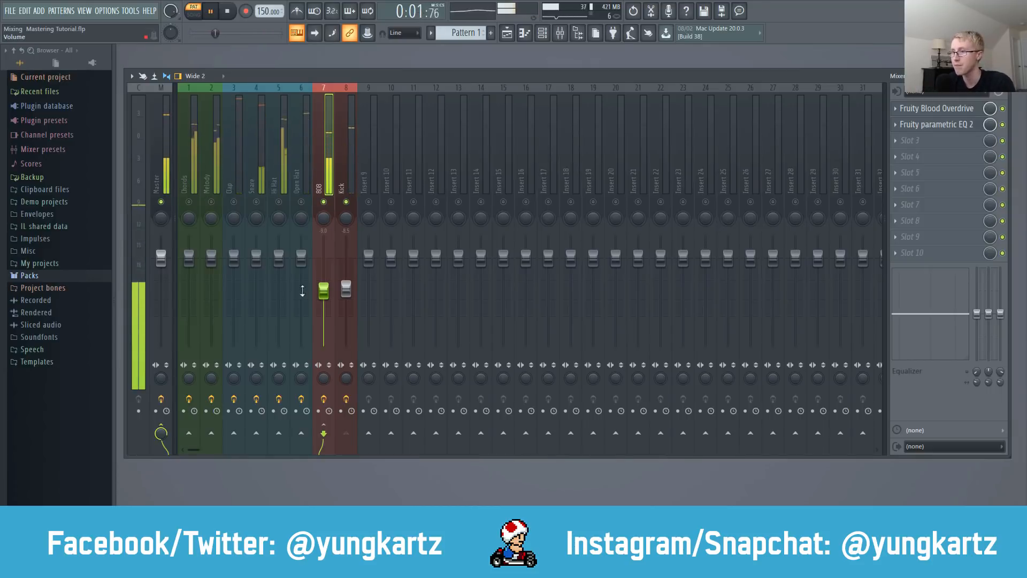
Step: Raise the 808's volume fader to -7.0 dB and compare its output level with the Kick's
left_click_drag(324, 290, 323, 284)
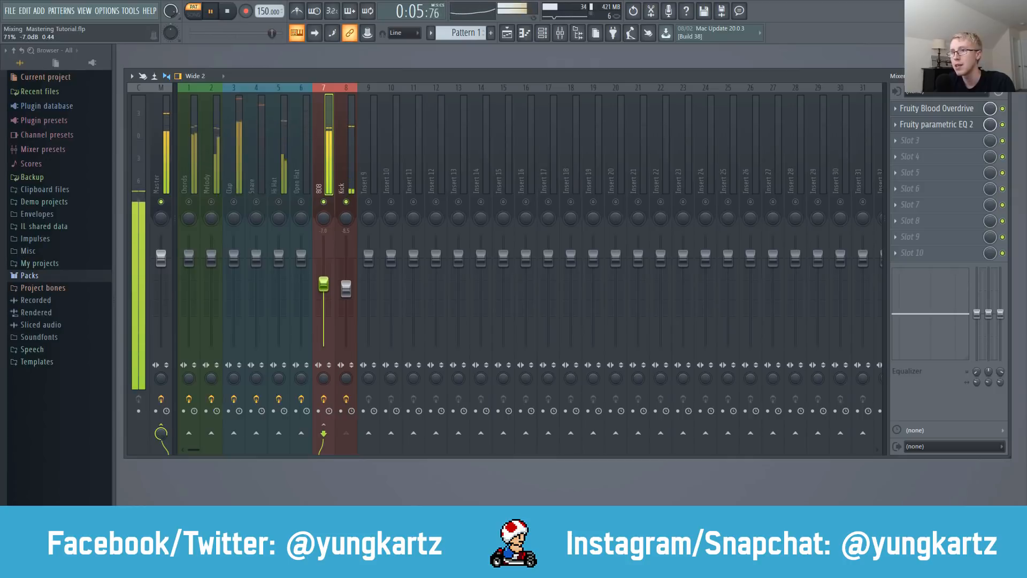
left_click(347, 175)
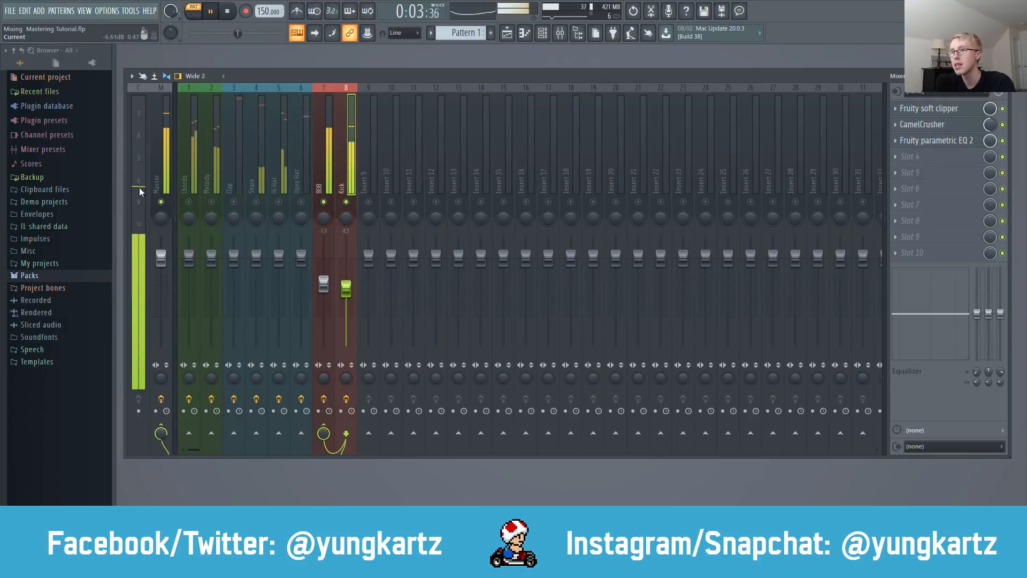
left_click(324, 147)
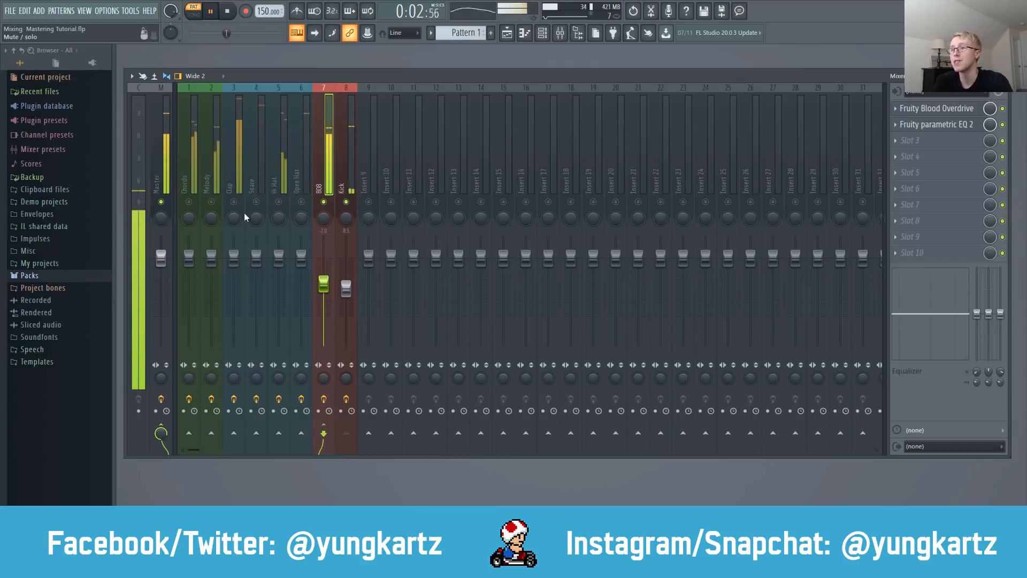
Step: Bring in the Clap and Snare, setting the Clap's fader to about -5 dB and the Snare's to about -2.5 dB
left_click(236, 188)
left_click_drag(234, 258, 234, 309)
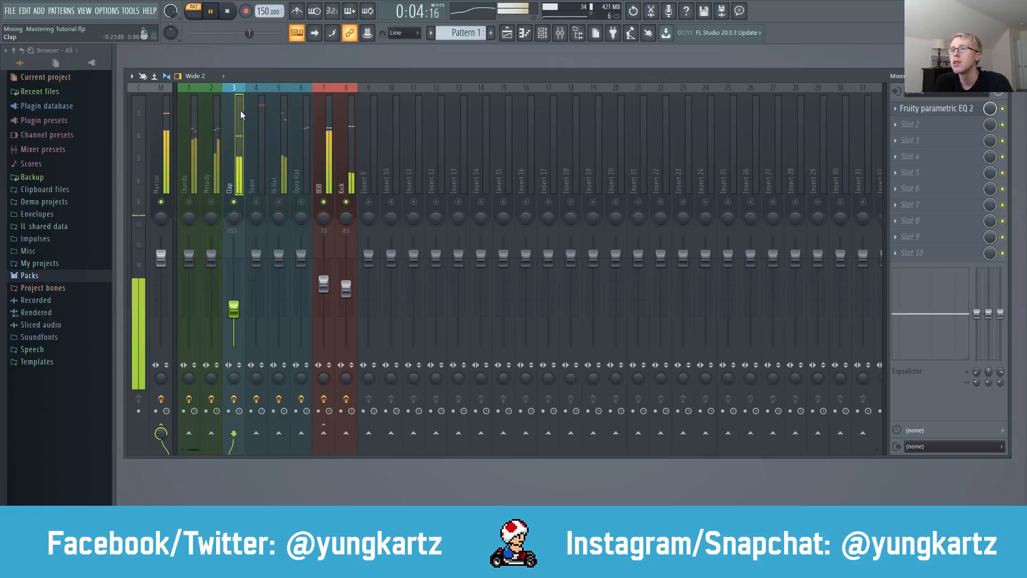
left_click_drag(234, 309, 234, 277)
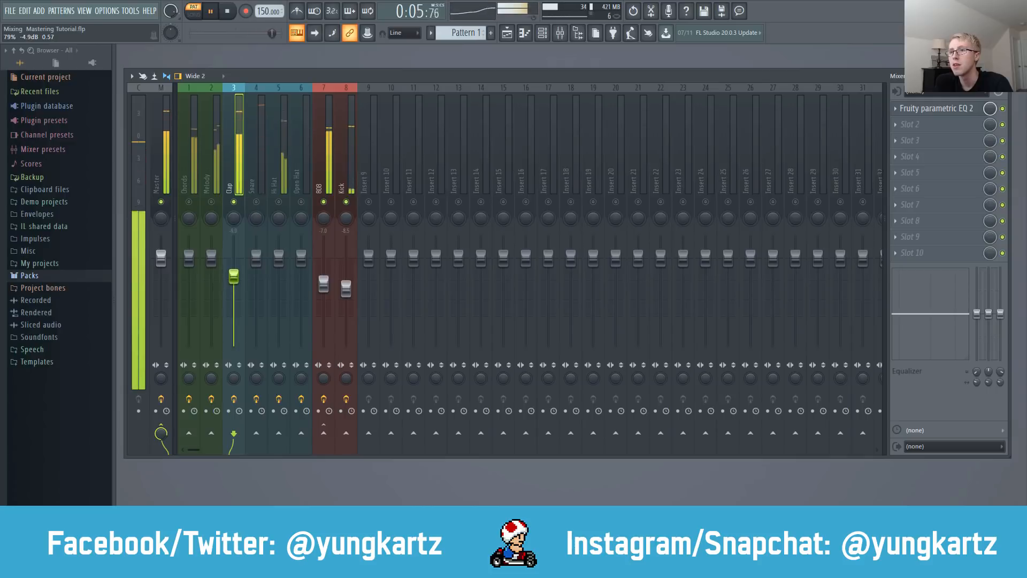
left_click_drag(233, 278, 234, 276)
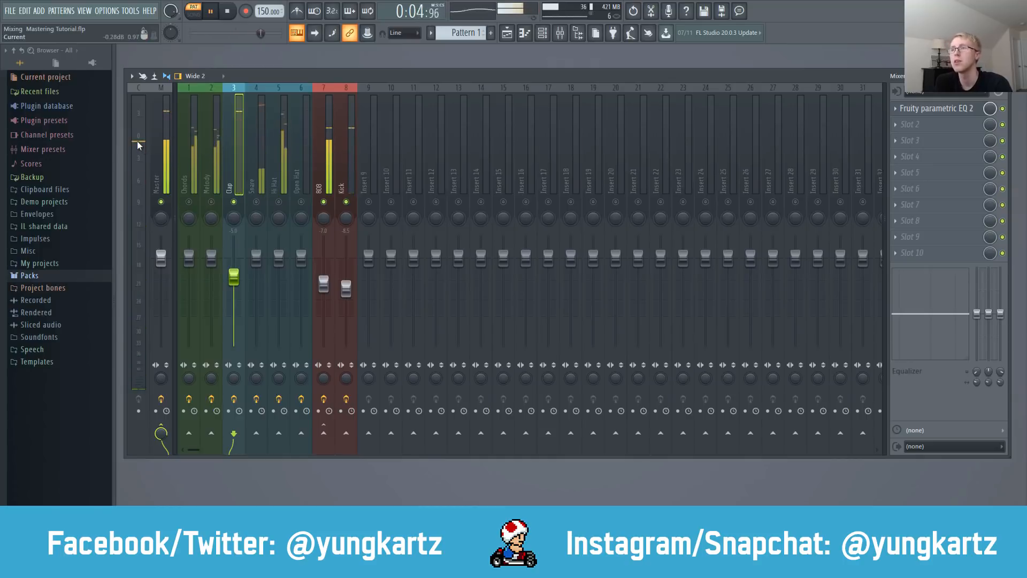
mouse_move(257, 257)
left_mouse_down()
mouse_move(256, 344)
mouse_move(256, 266)
left_mouse_up()
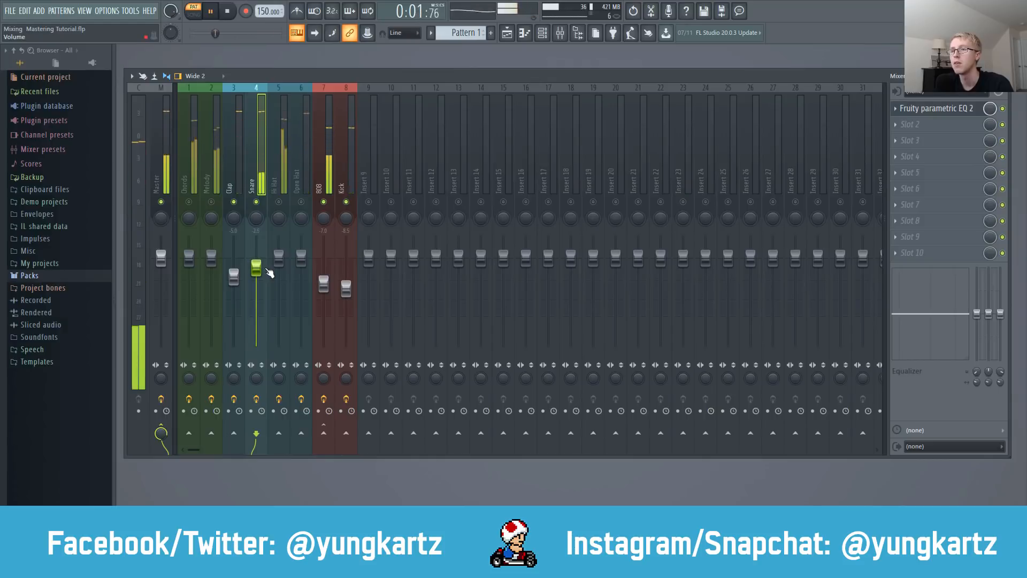
Step: Pull the Hi Hat's fader fully down, mute the Snare, Clap, Kick and 808, and unmute all four again
left_click_drag(279, 257, 278, 340)
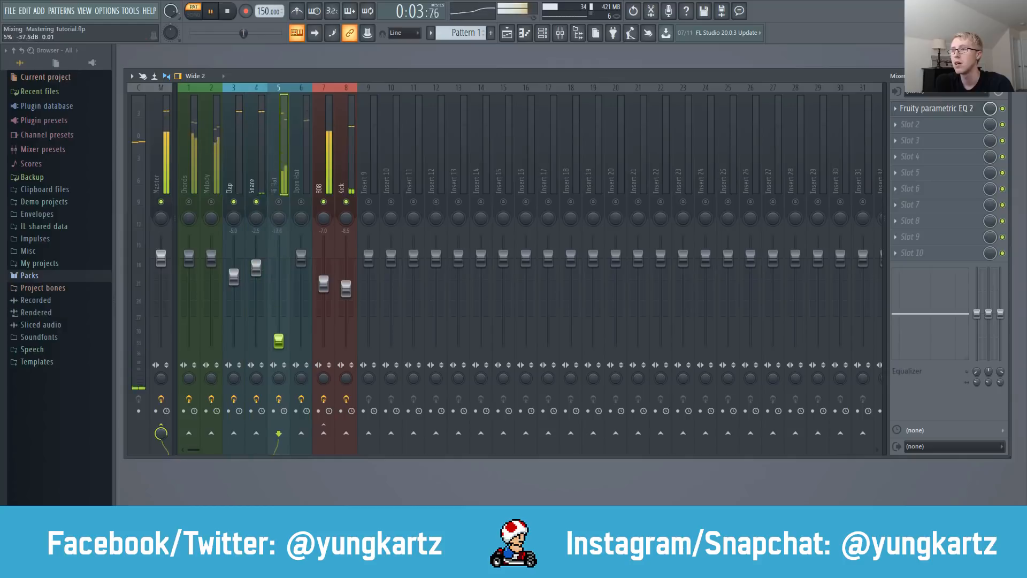
left_click(256, 202)
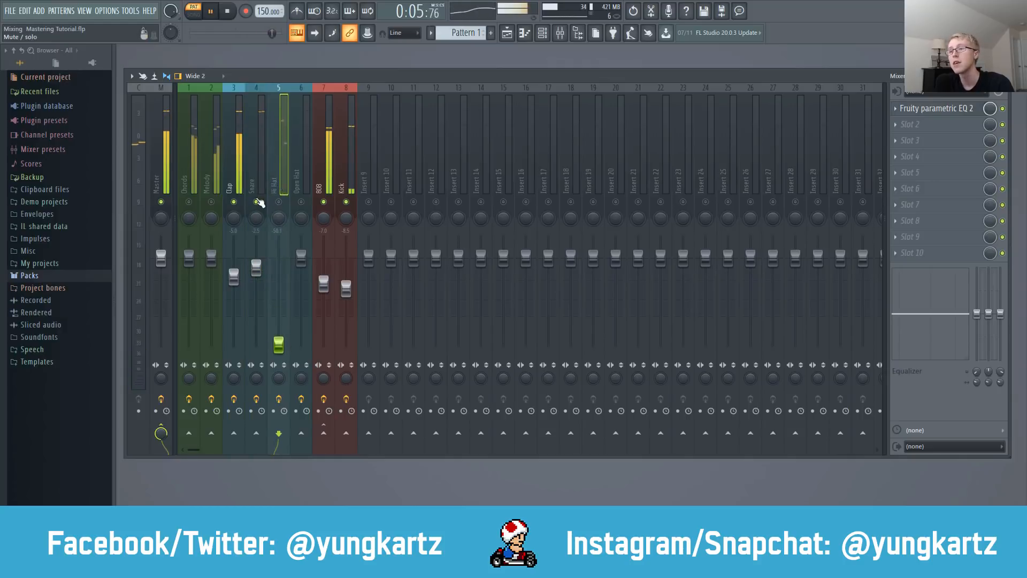
left_click(234, 201)
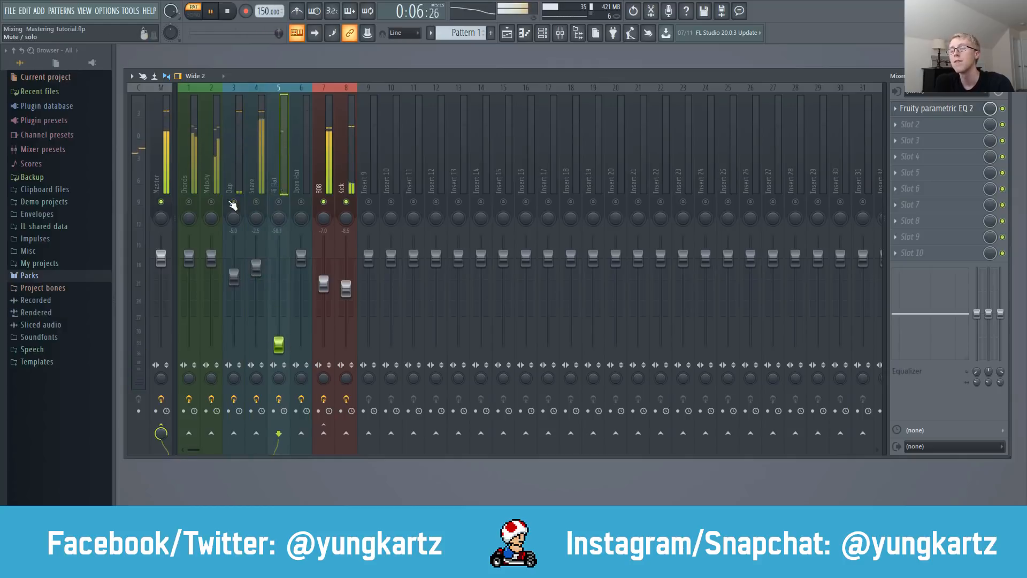
left_click(345, 201)
left_click(324, 201)
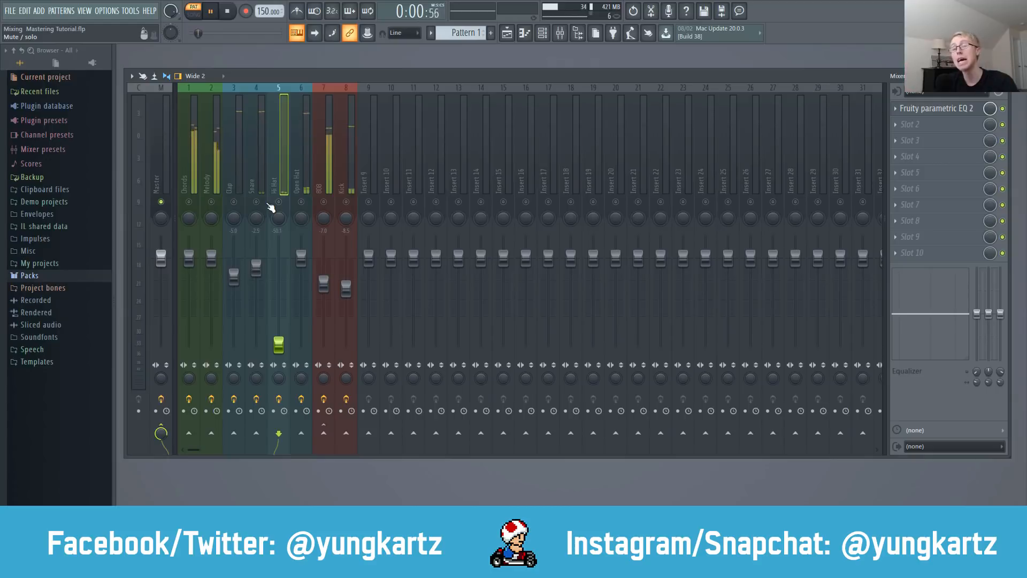
left_click(325, 202)
left_click(346, 203)
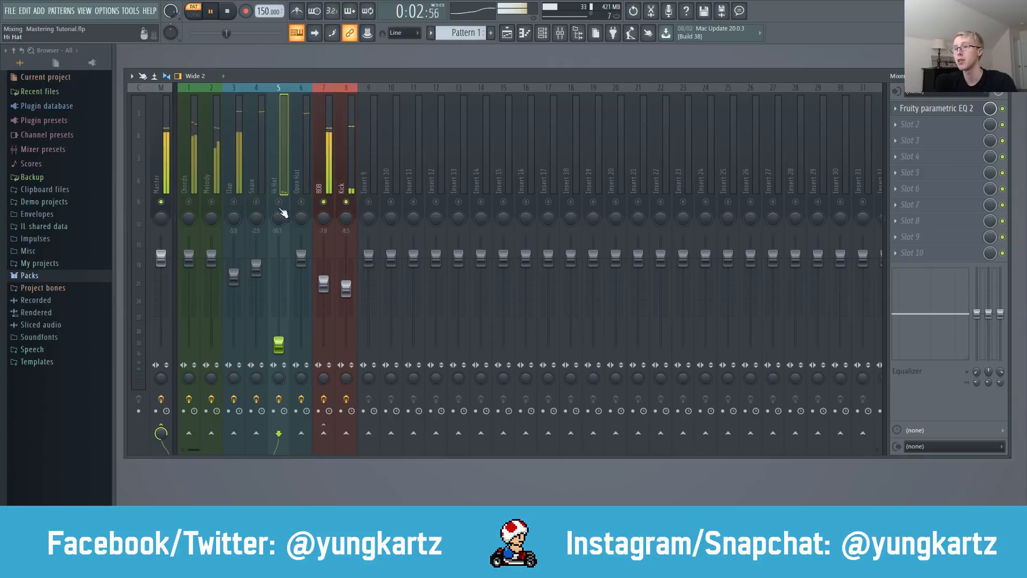
left_click(234, 202)
left_click(257, 202)
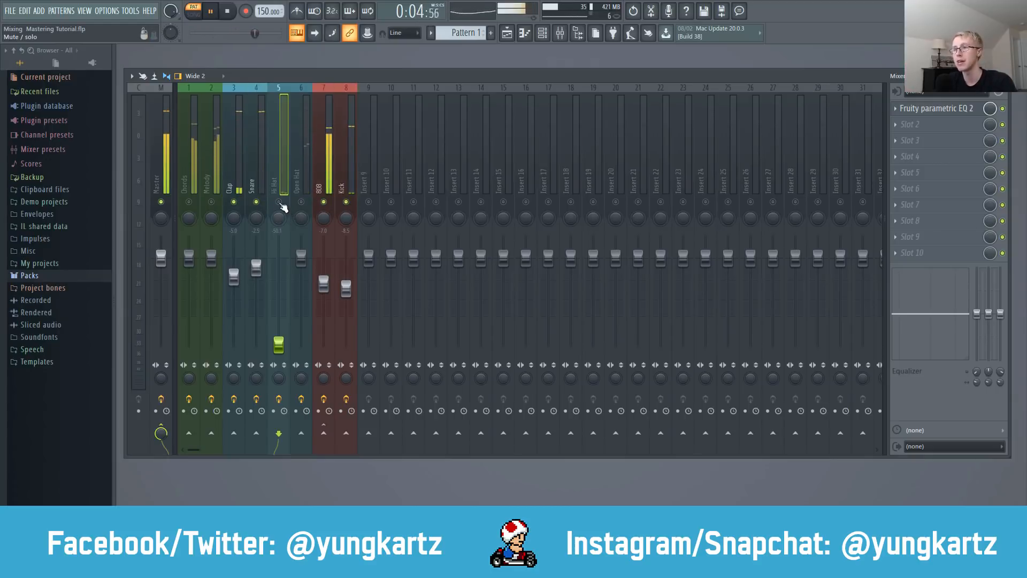
Step: Unmute the Hi Hat and balance its volume fader against the playing drums, settling at about -7.5 dB
left_click_drag(277, 339, 278, 264)
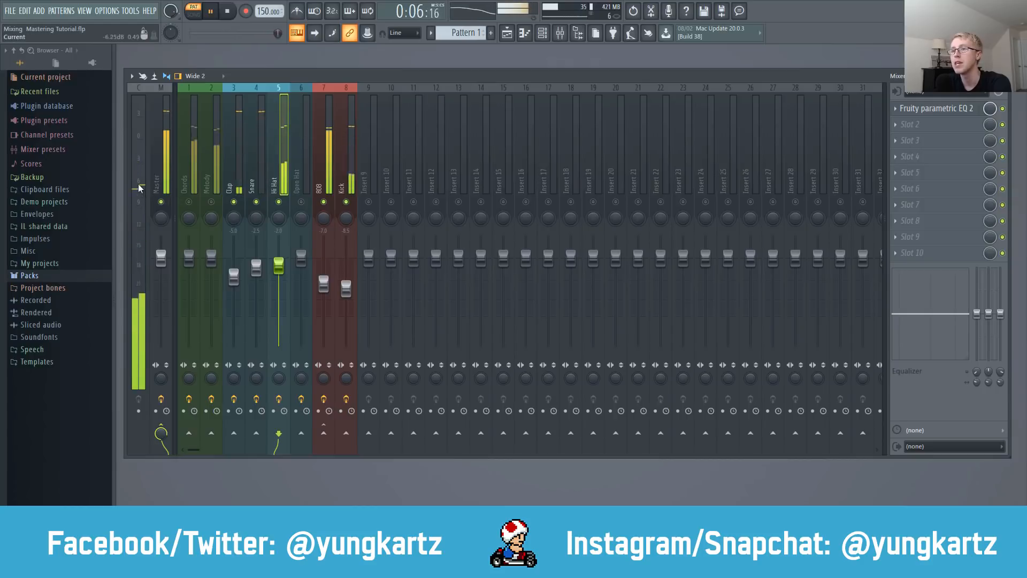
left_click_drag(278, 265, 278, 252)
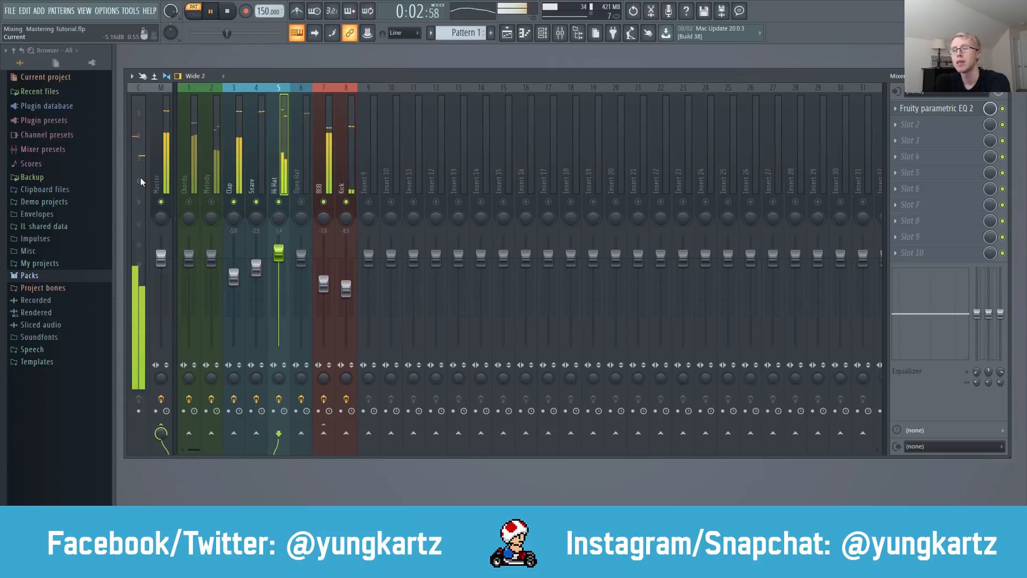
left_click_drag(279, 252, 278, 273)
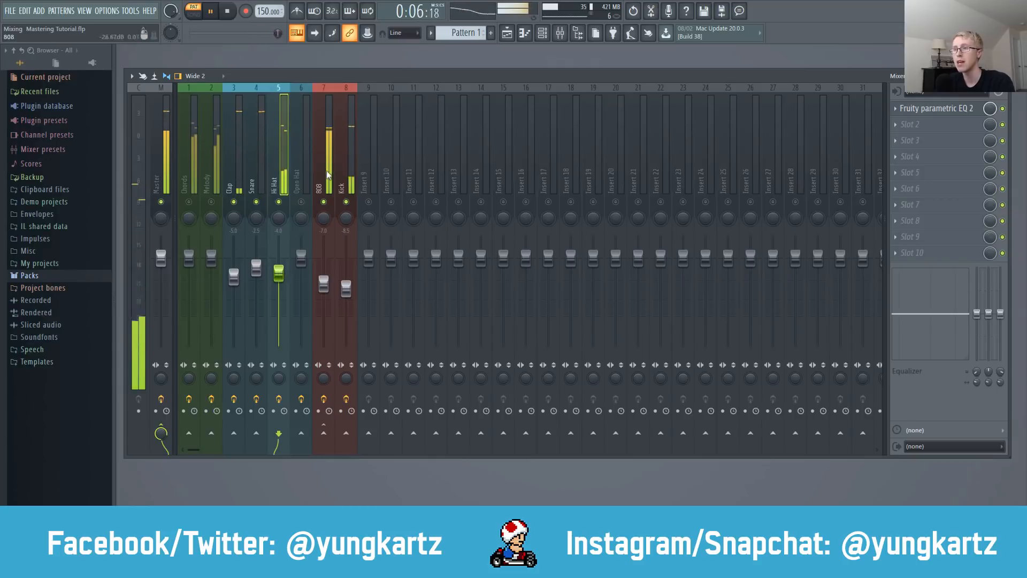
left_click_drag(279, 273, 279, 287)
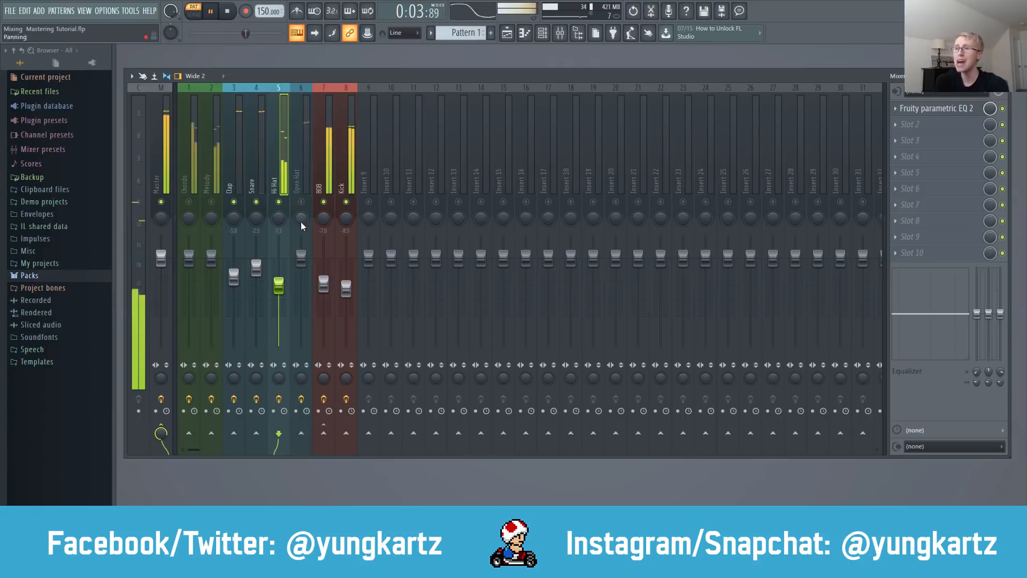
Step: Unmute the Open Hat, pull its fader well down, and raise it to -14.0 dB while replaying the pattern
left_click(303, 181)
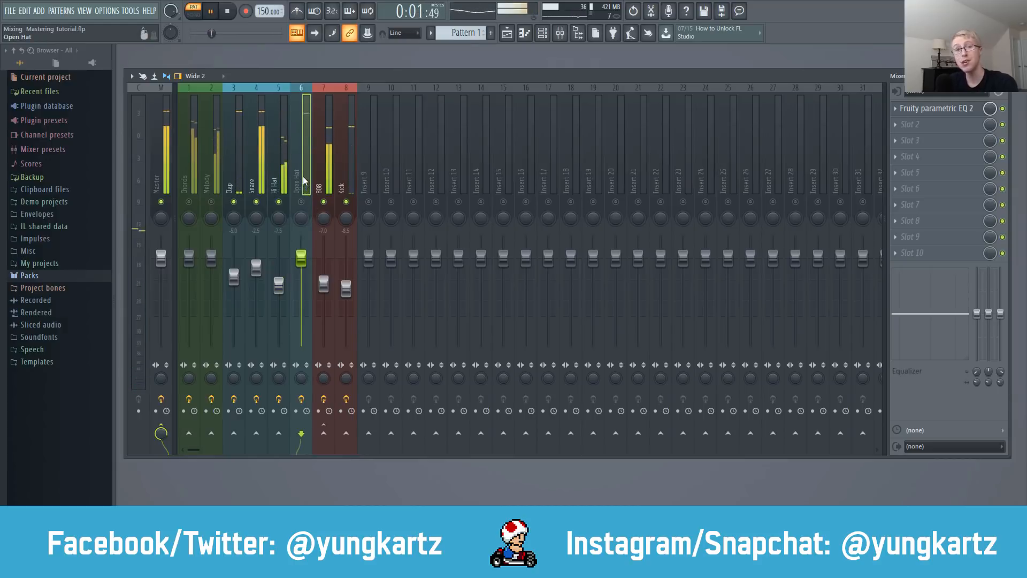
left_click_drag(301, 258, 301, 327)
left_click(301, 202)
key("space")
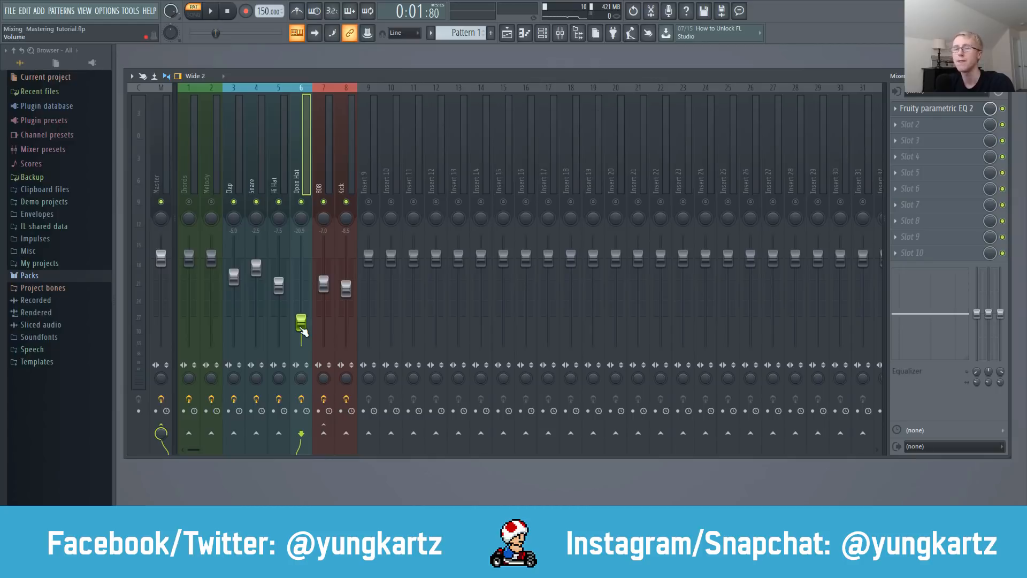
scroll(301, 323, "up", 3)
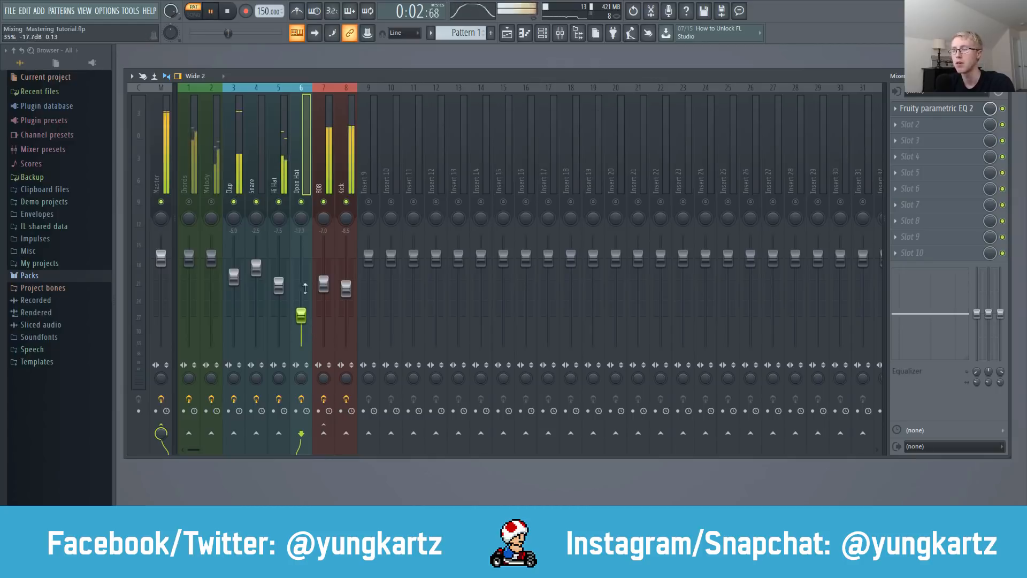
left_click(228, 11)
key("space")
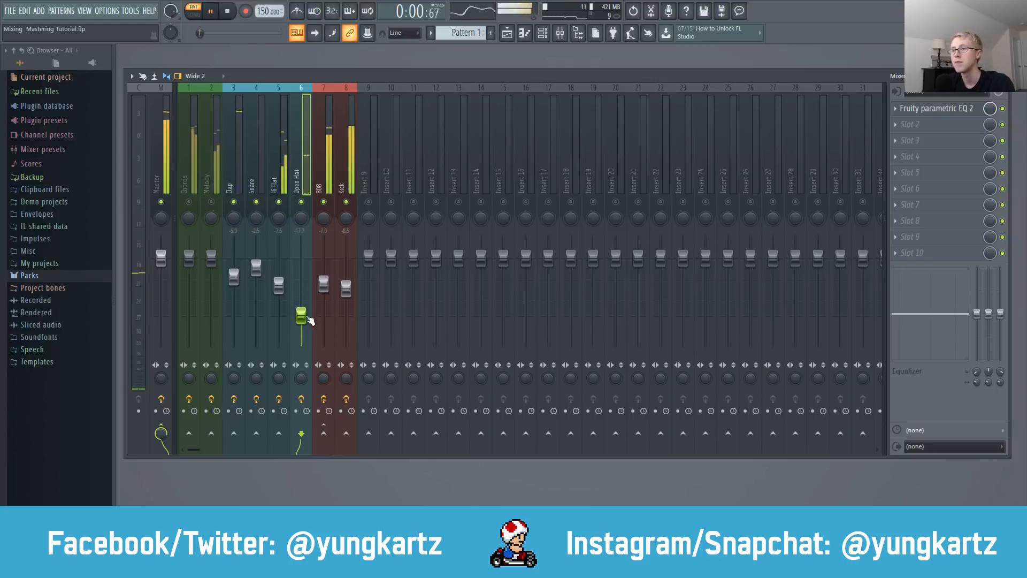
scroll(302, 314, "up", 2)
scroll(301, 307, "up", 3)
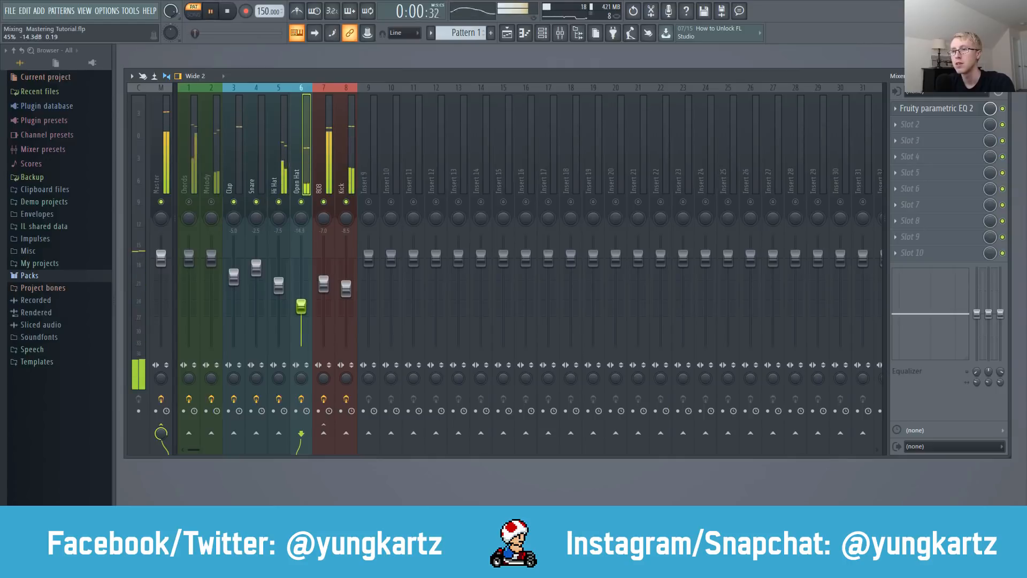
key("space")
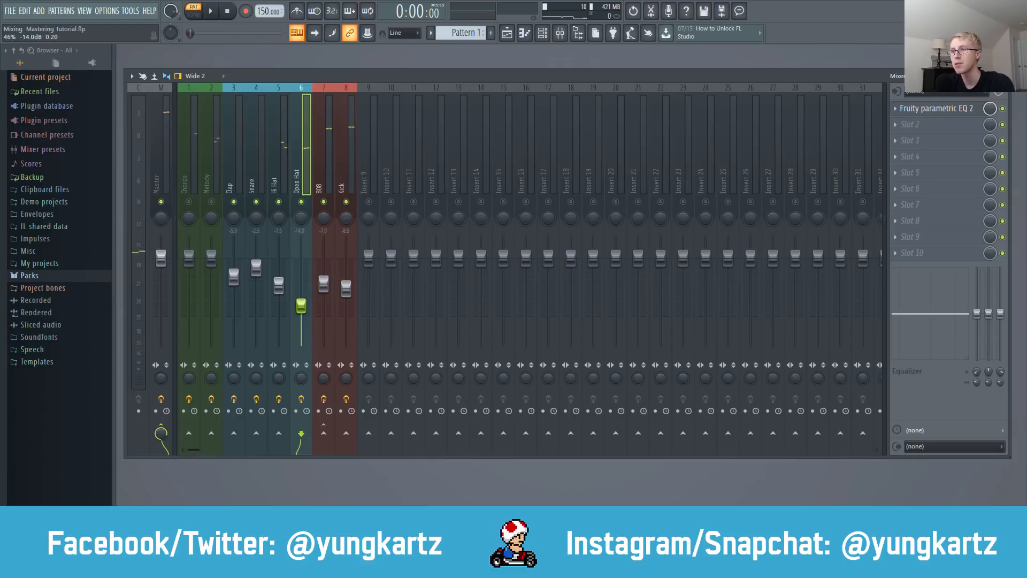
Step: Replay the start of the pattern to check the Open Hat, trying a lower fader level before returning it to -14.0 dB
key("space")
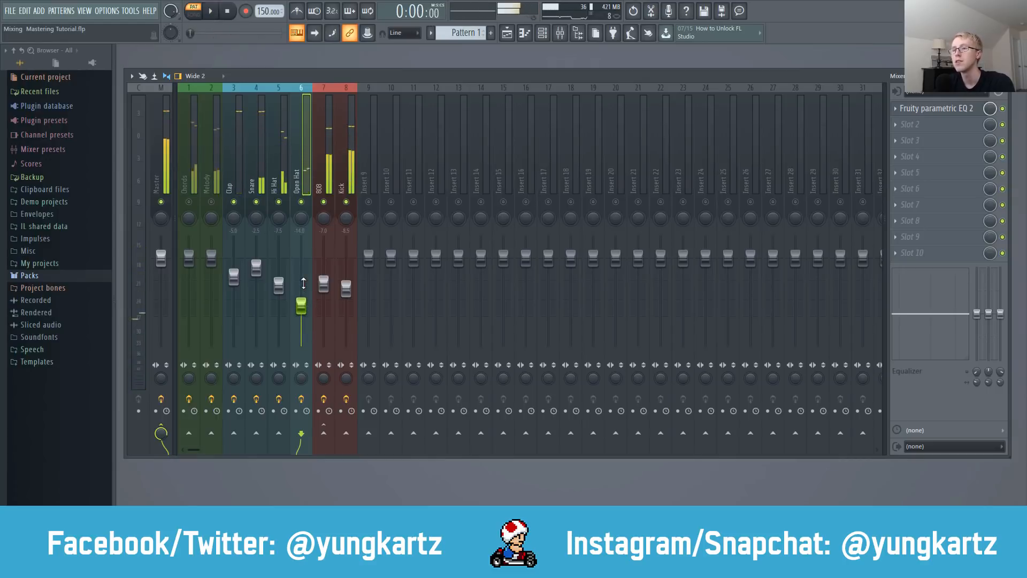
key("space")
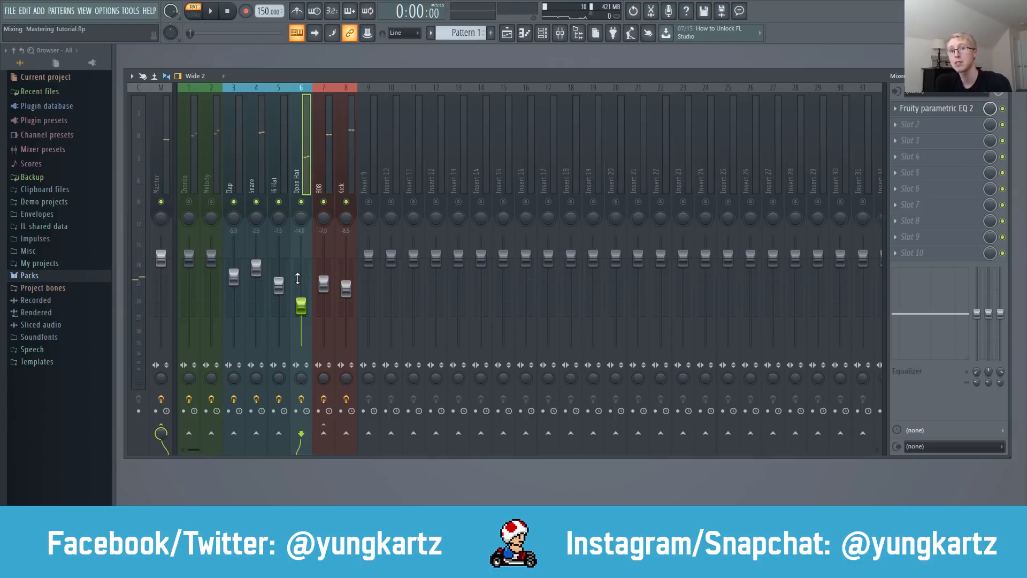
key("space")
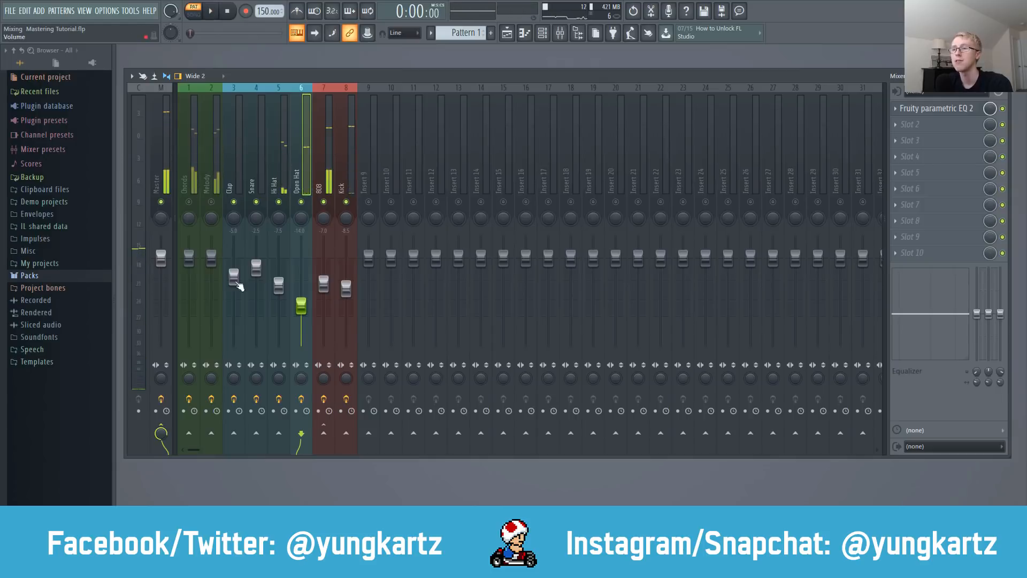
mouse_move(301, 306)
left_mouse_down()
mouse_move(301, 290)
mouse_move(301, 325)
left_mouse_up()
key("space")
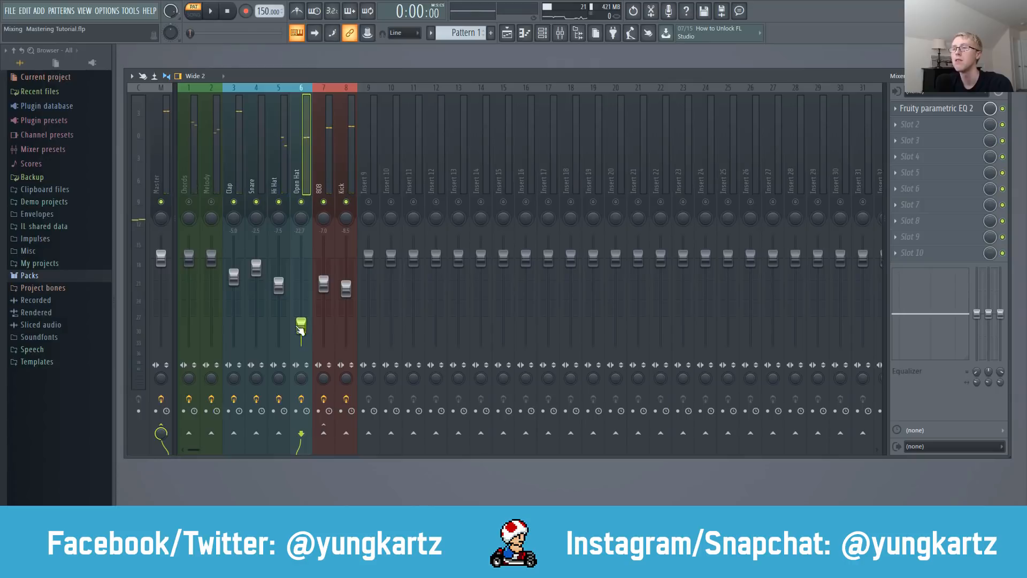
left_click_drag(301, 324, 301, 306)
key("space")
key("space")
key("space")
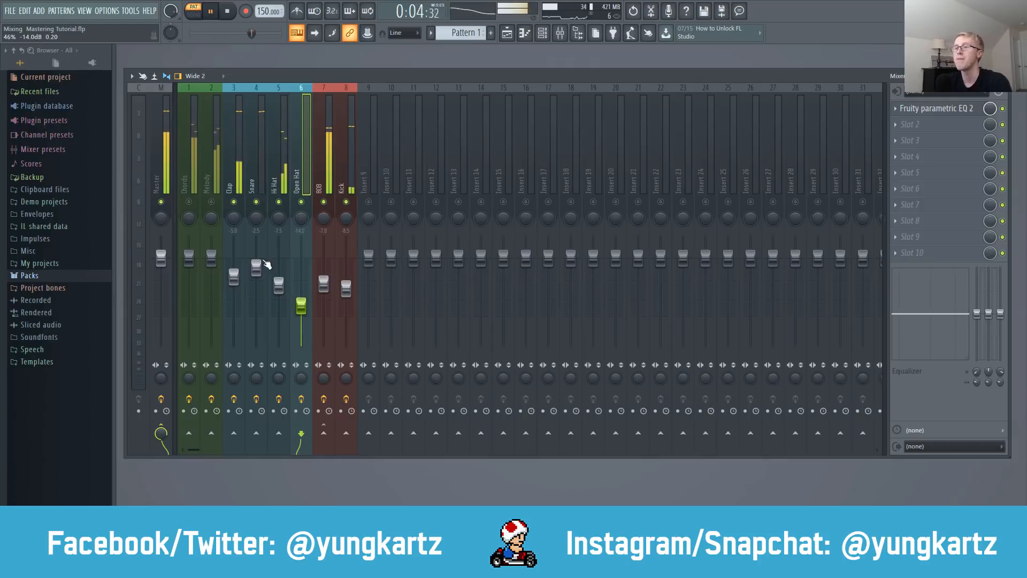
key("space")
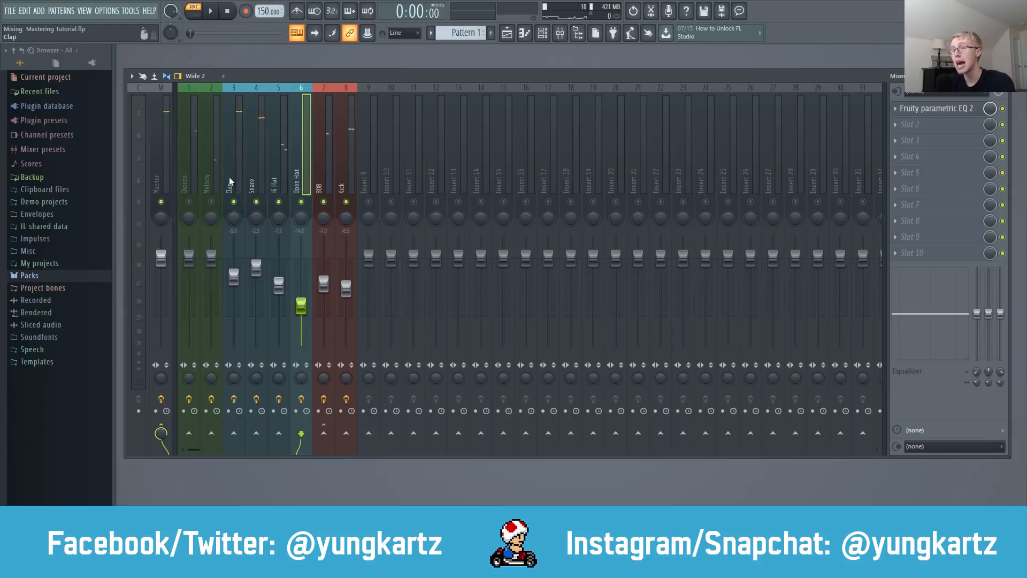
left_click(183, 144)
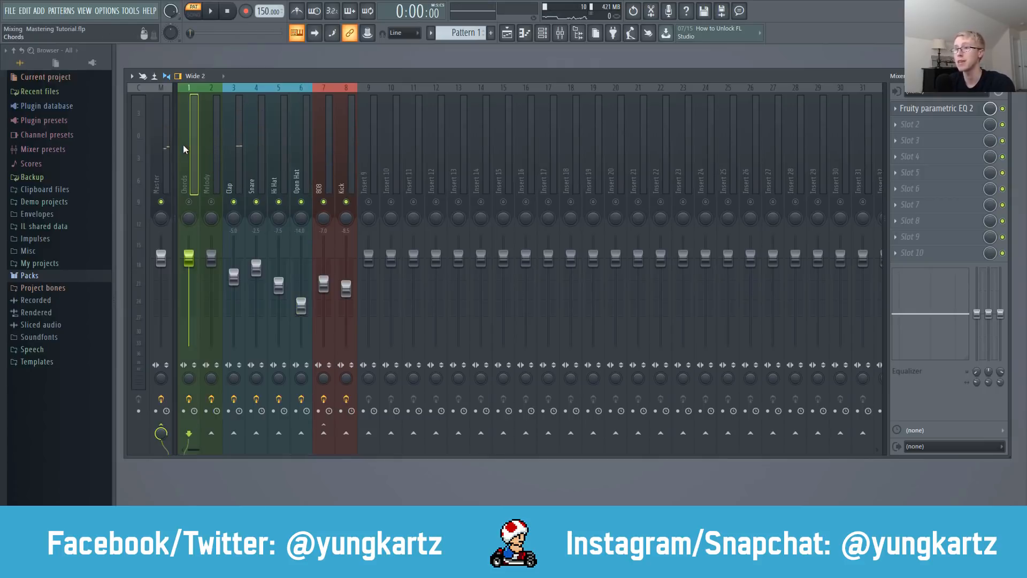
left_click(217, 179)
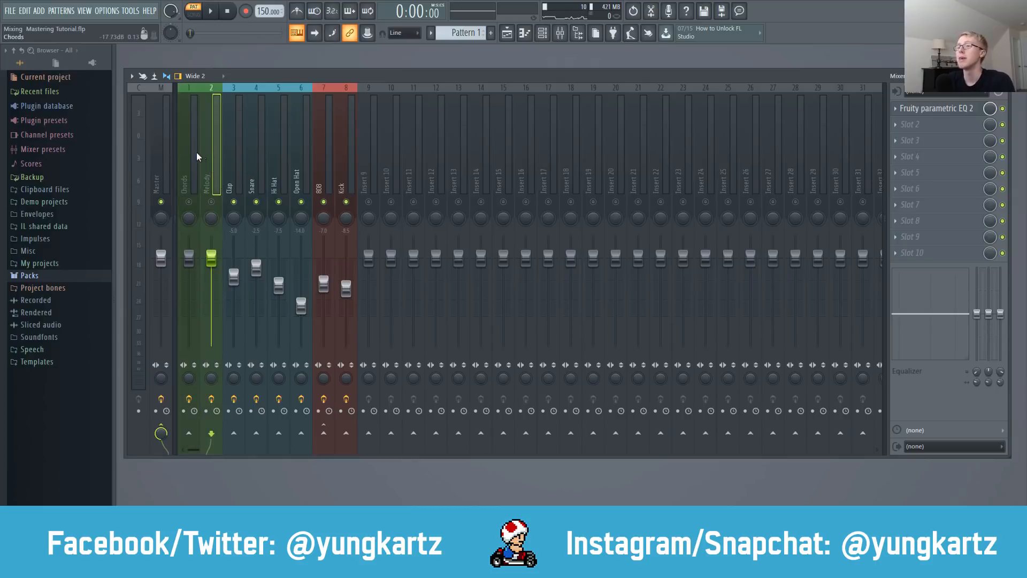
left_click(197, 153)
left_click(215, 171)
Step: Unmute the Chords, lower their fader, and bring it up to about -8 dB while the beat plays
left_click(188, 179)
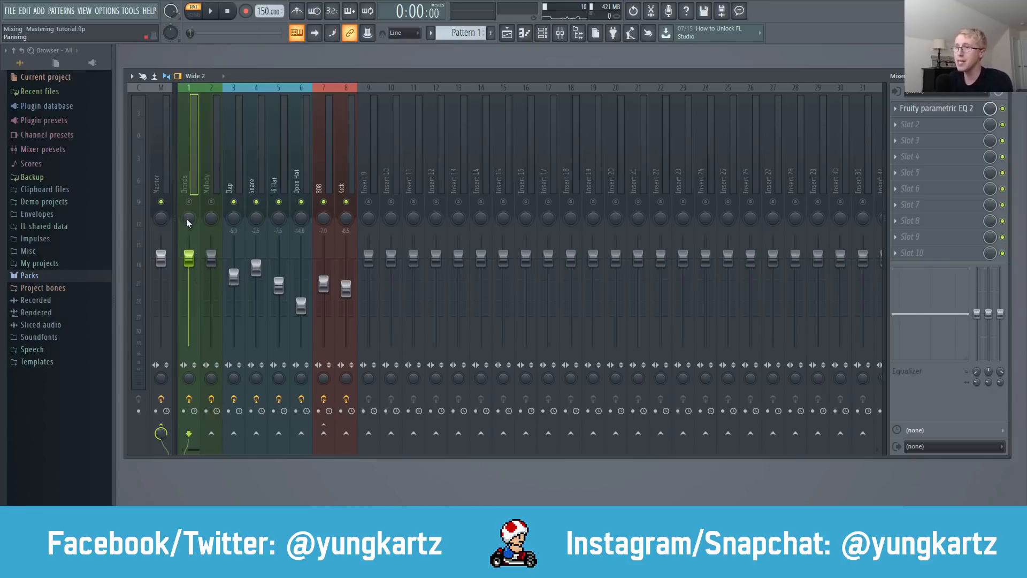
left_click(189, 202)
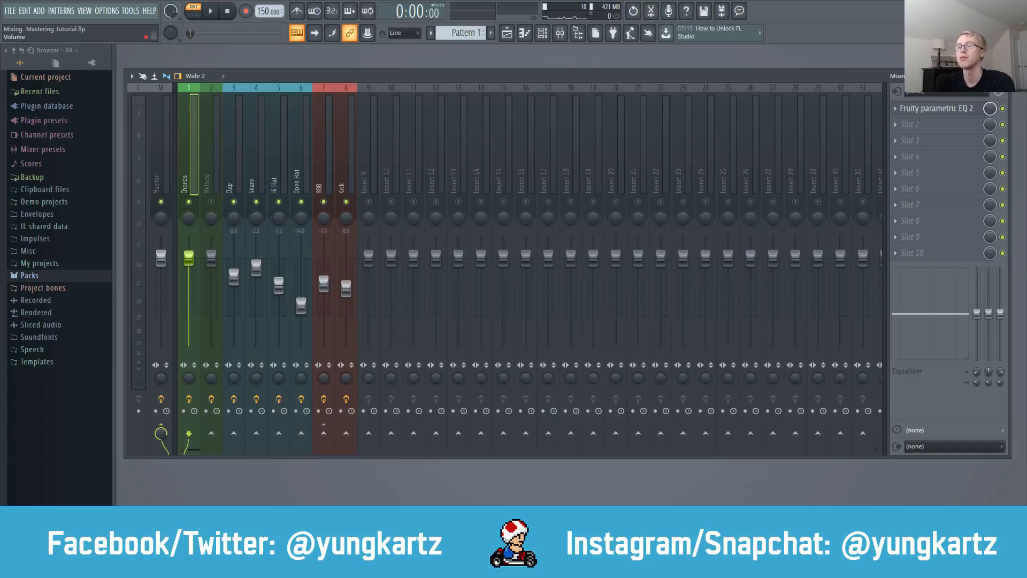
left_click_drag(189, 259, 189, 305)
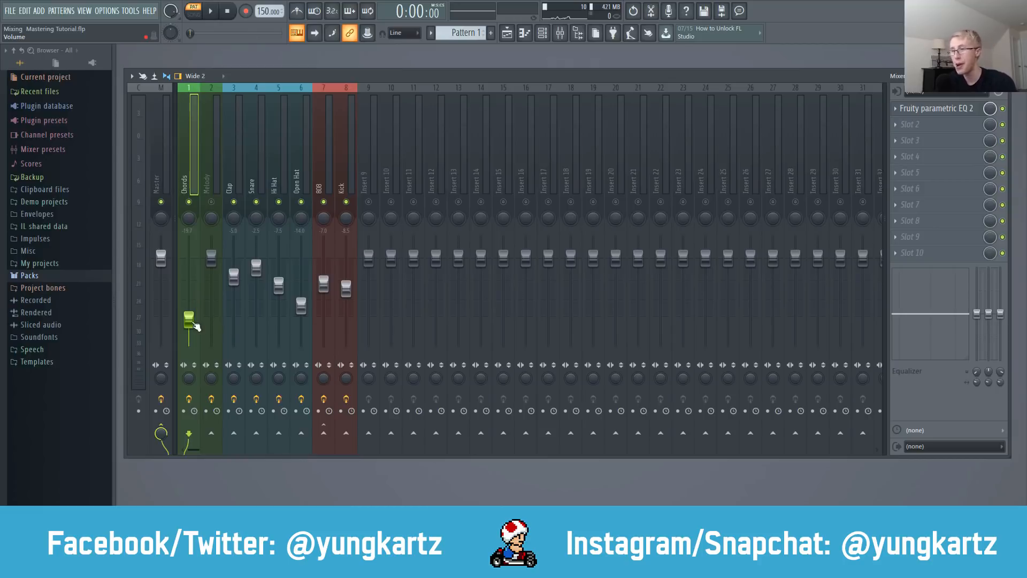
key("space")
left_click_drag(188, 320, 188, 286)
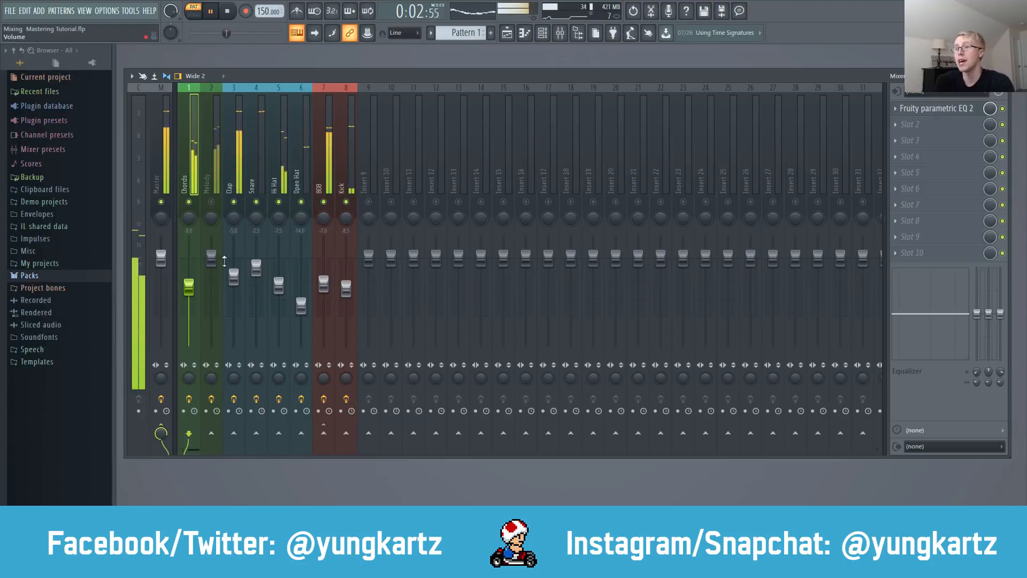
Step: Pull the Melody's fader down, unmute it, raise it to about -6 dB, and compare its level with the Chords
left_click_drag(211, 258, 211, 345)
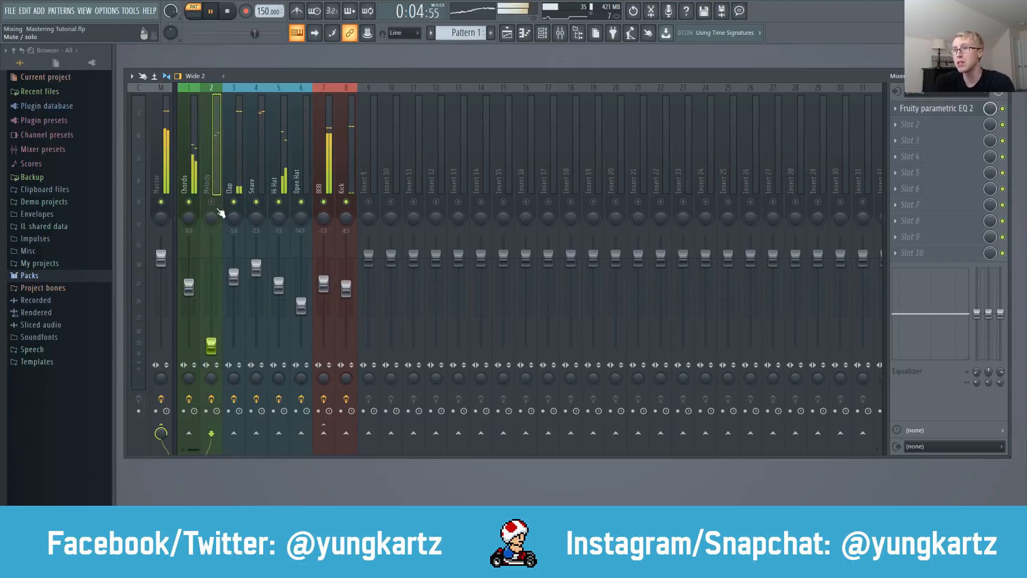
left_click(211, 201)
left_click_drag(212, 345, 212, 280)
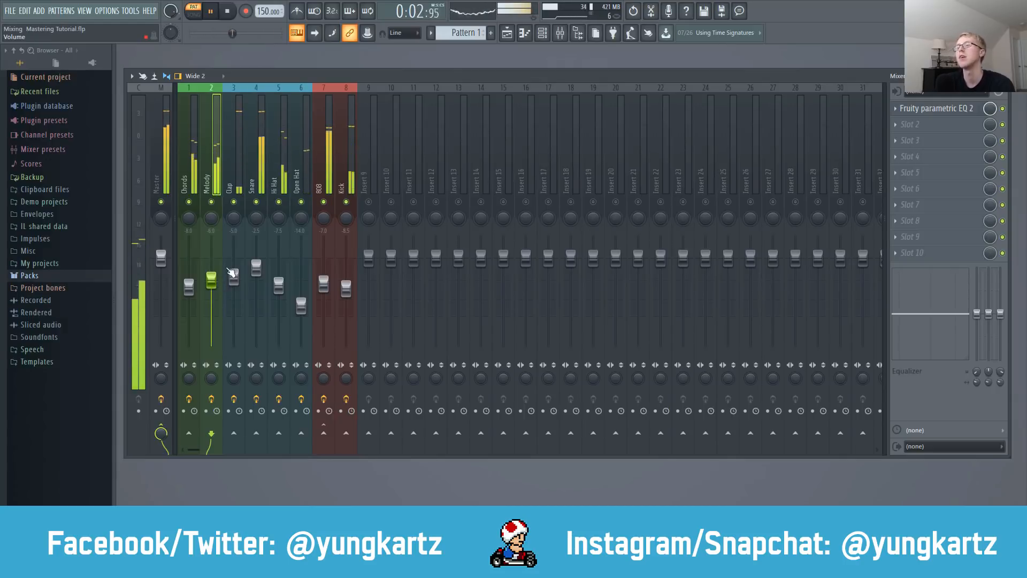
left_click(190, 154)
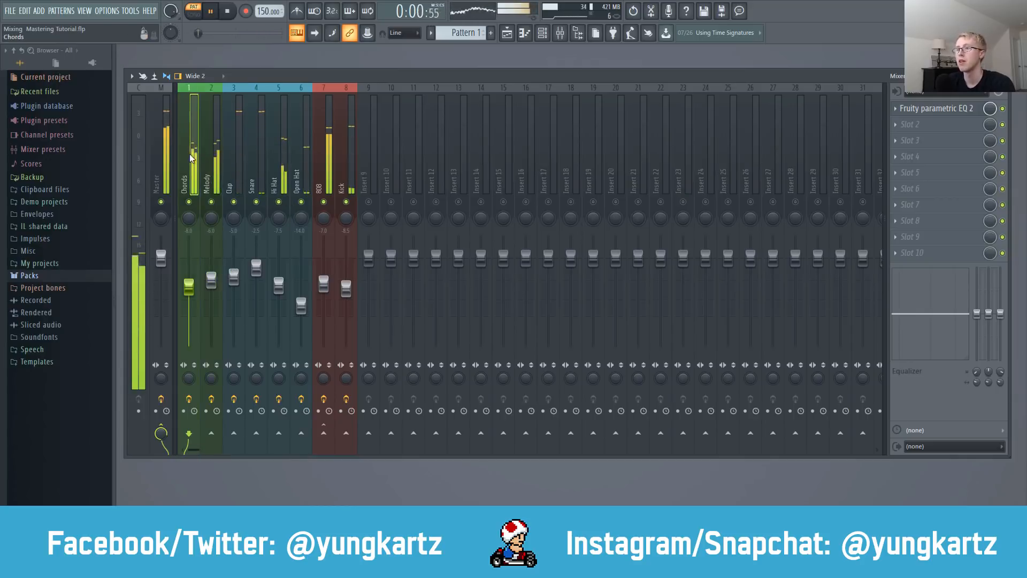